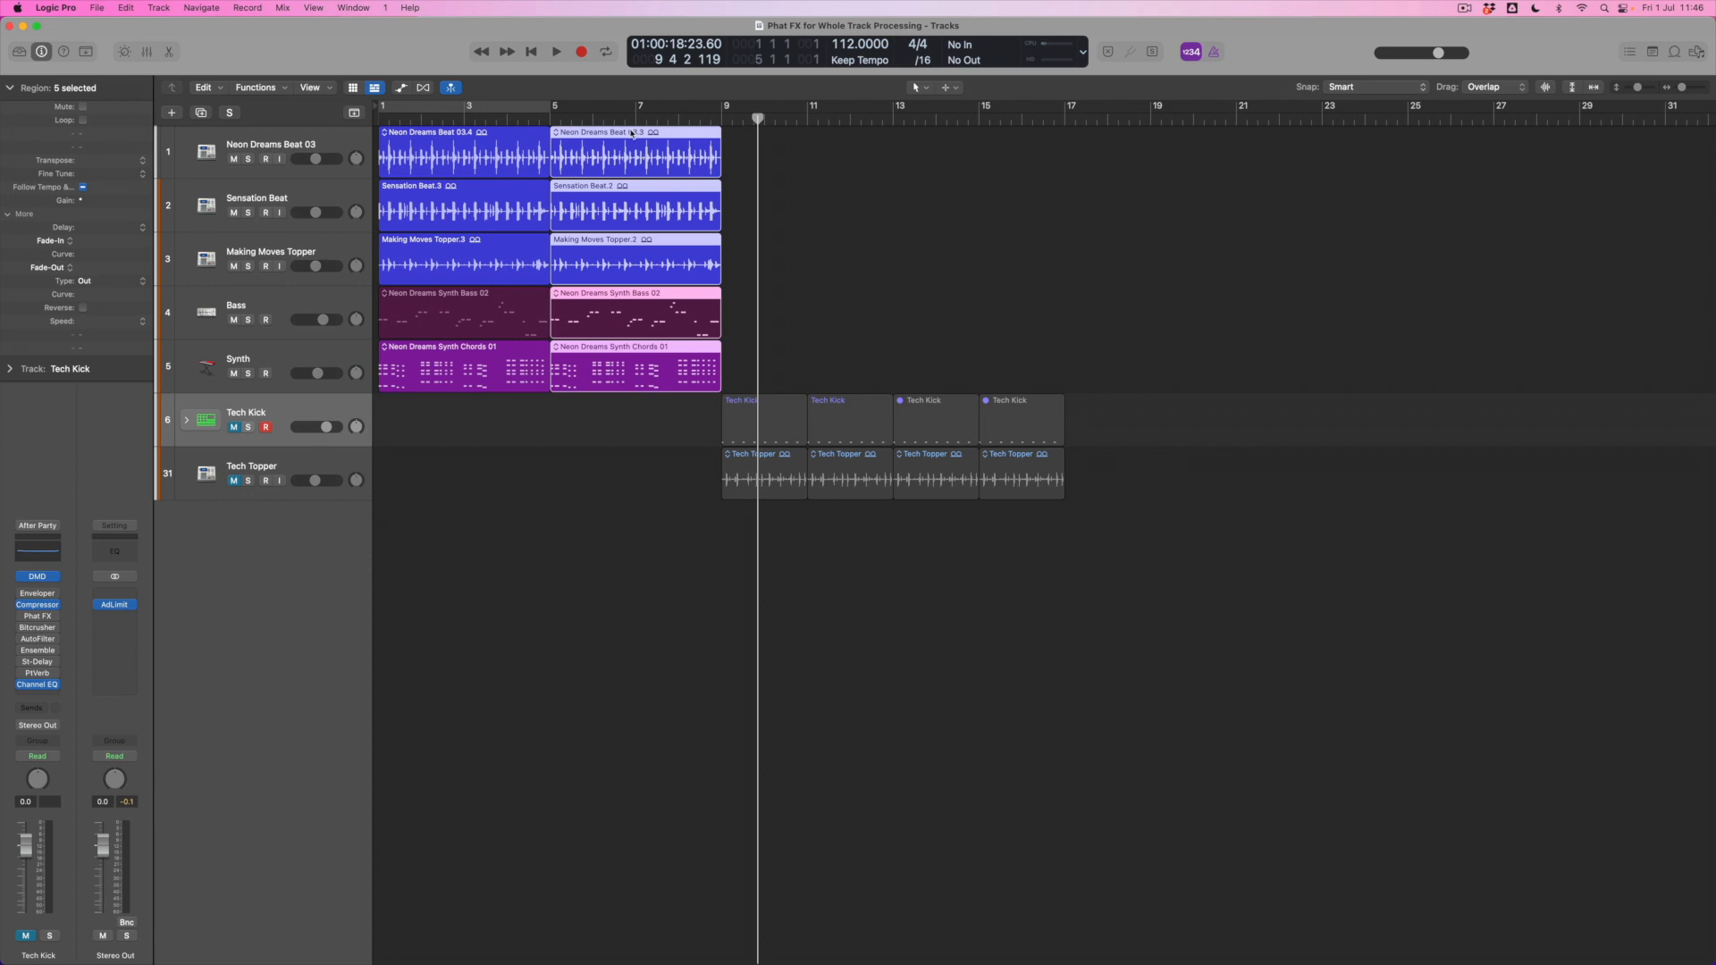
# Bounce the five selected regions in place to a new track under the name "Track", muting the source regions
pyautogui.rightClick(632, 134)
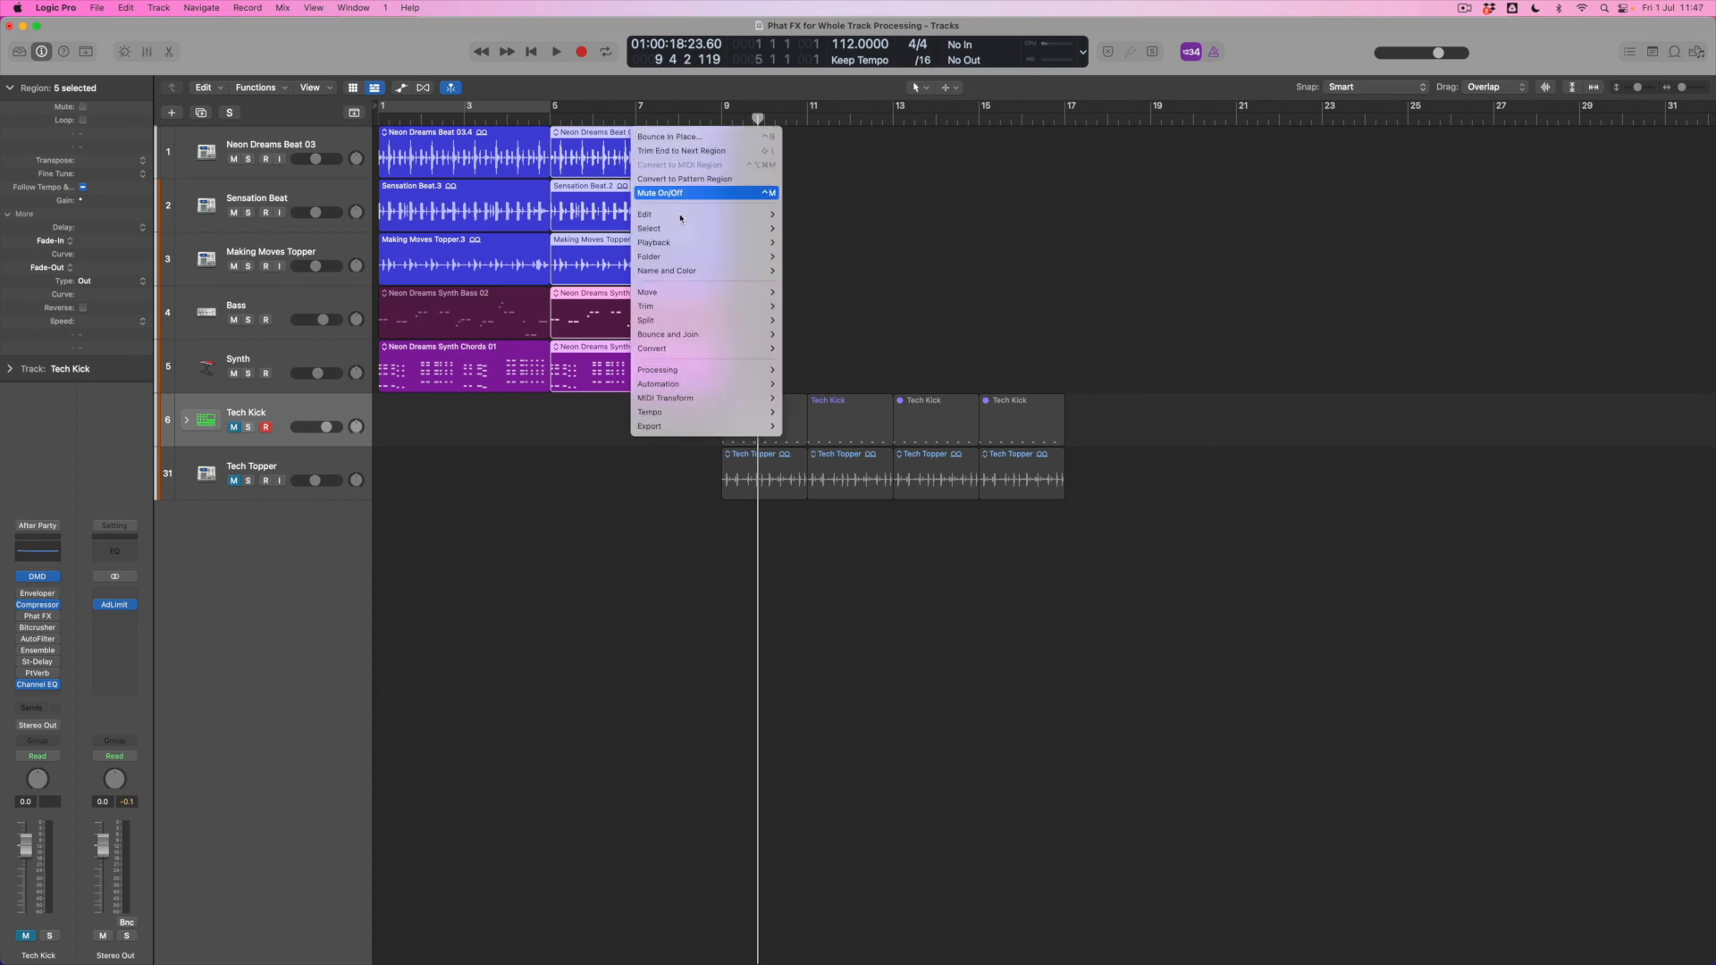
pyautogui.moveTo(686, 333)
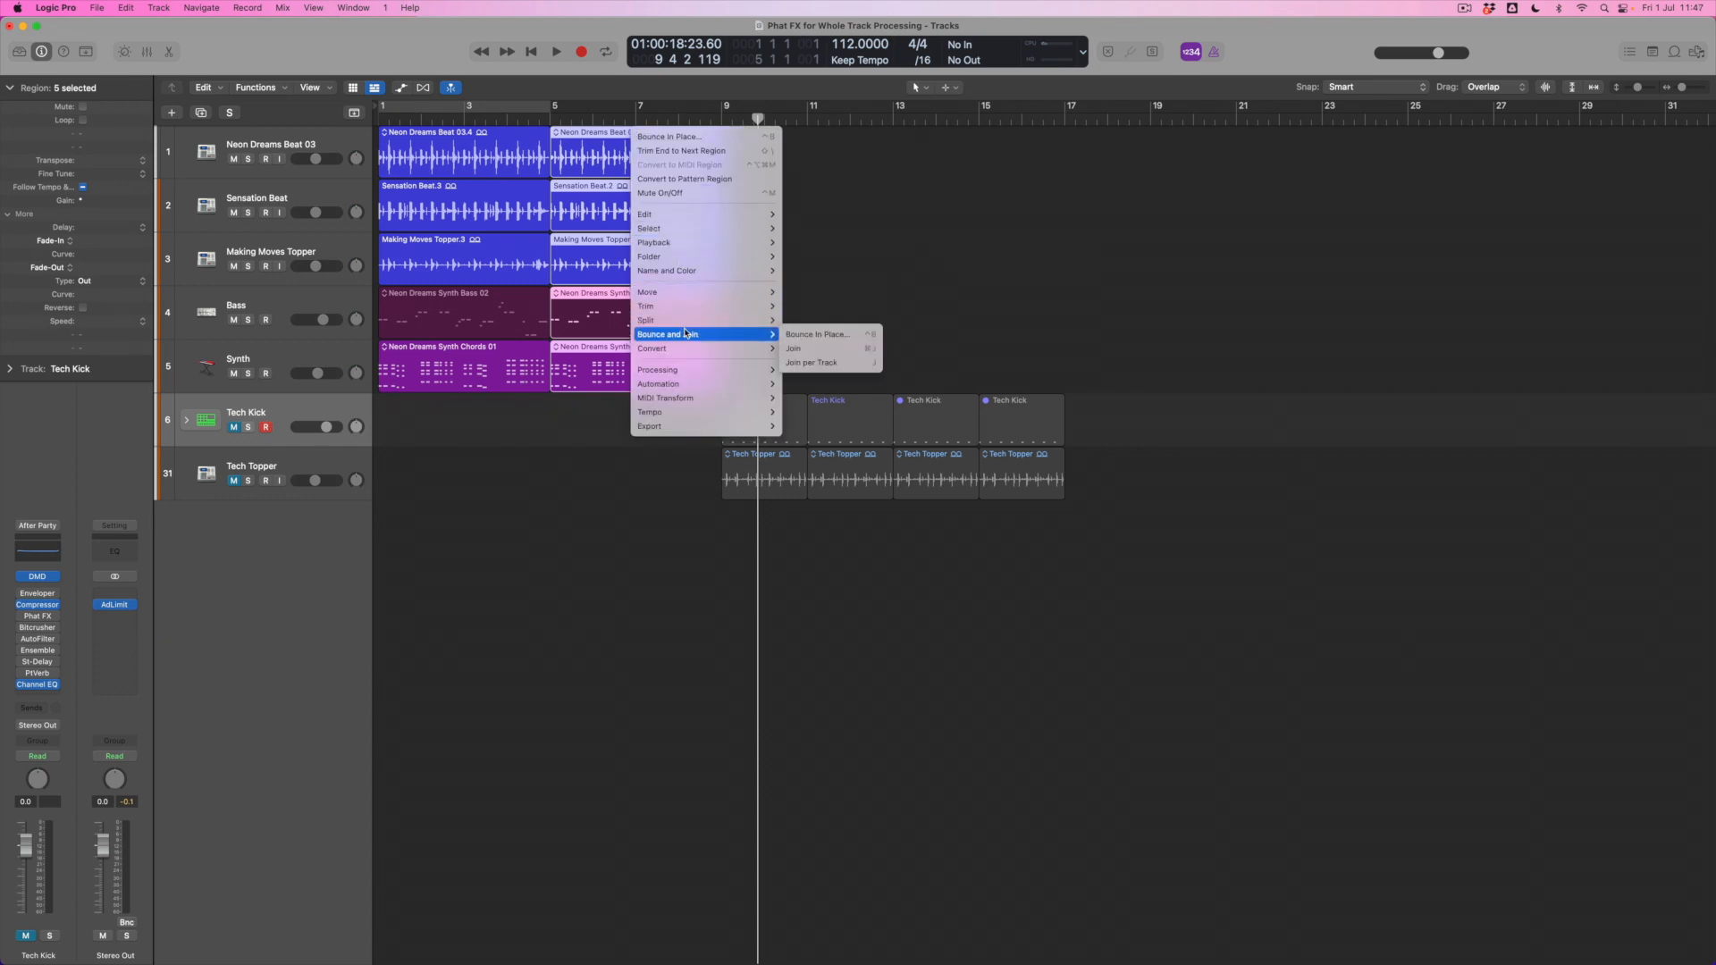
pyautogui.click(825, 335)
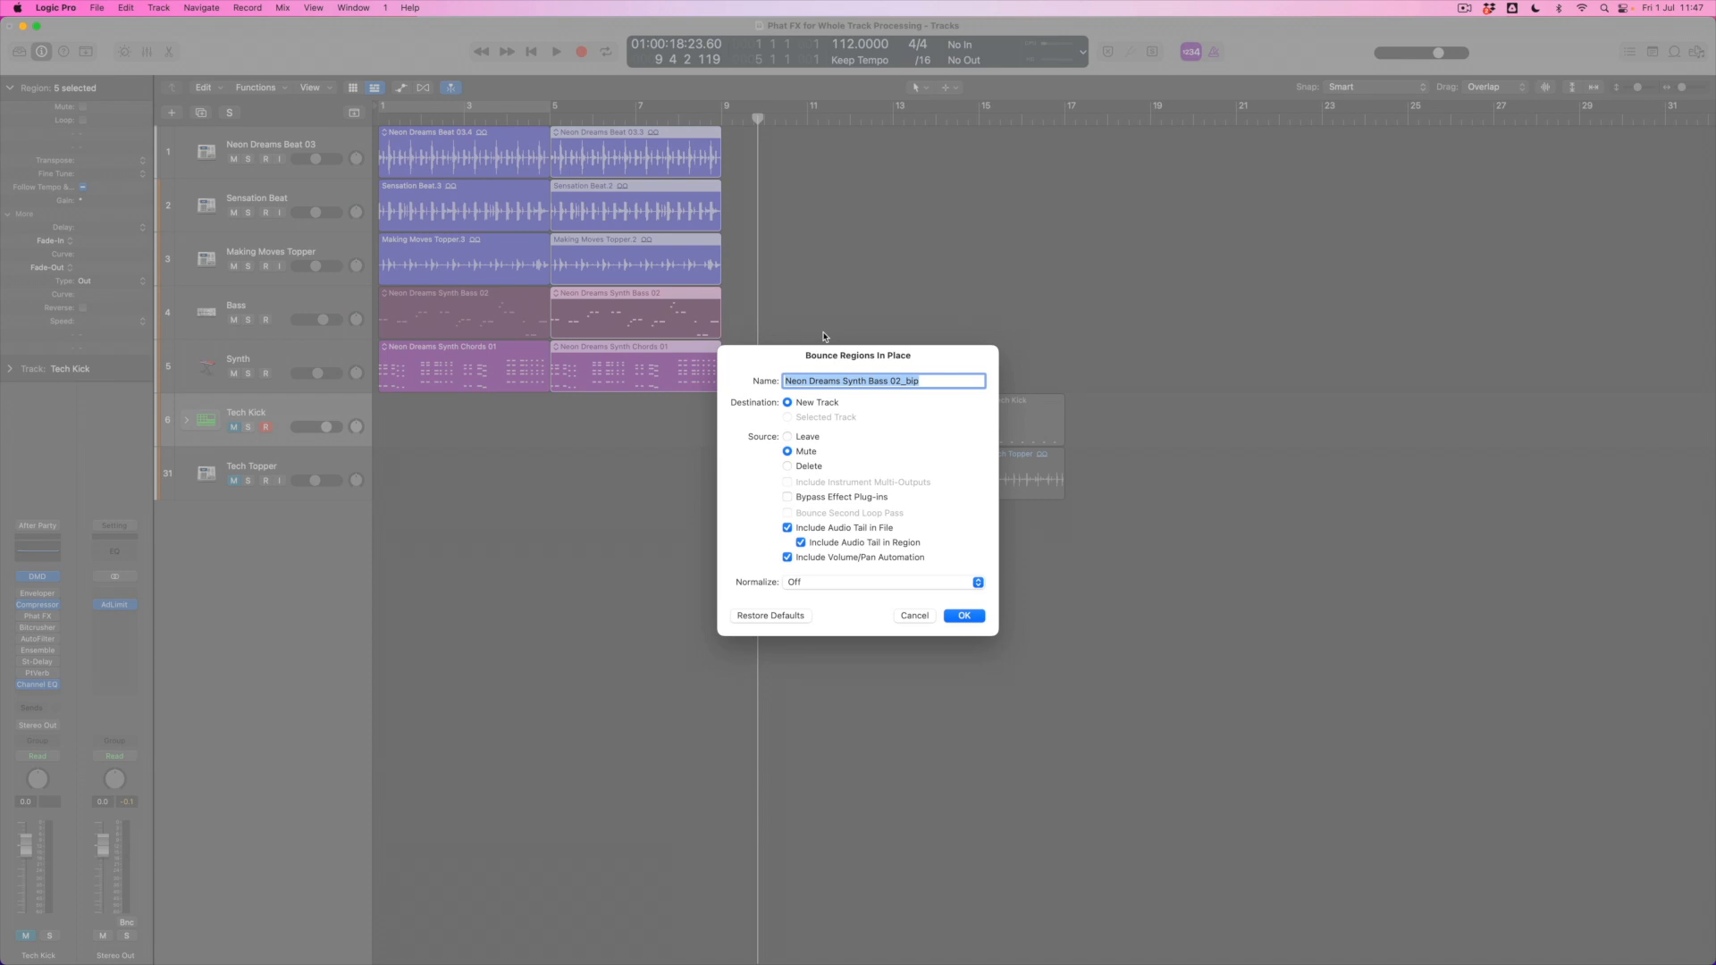
pyautogui.write('Track')
pyautogui.press('Return')
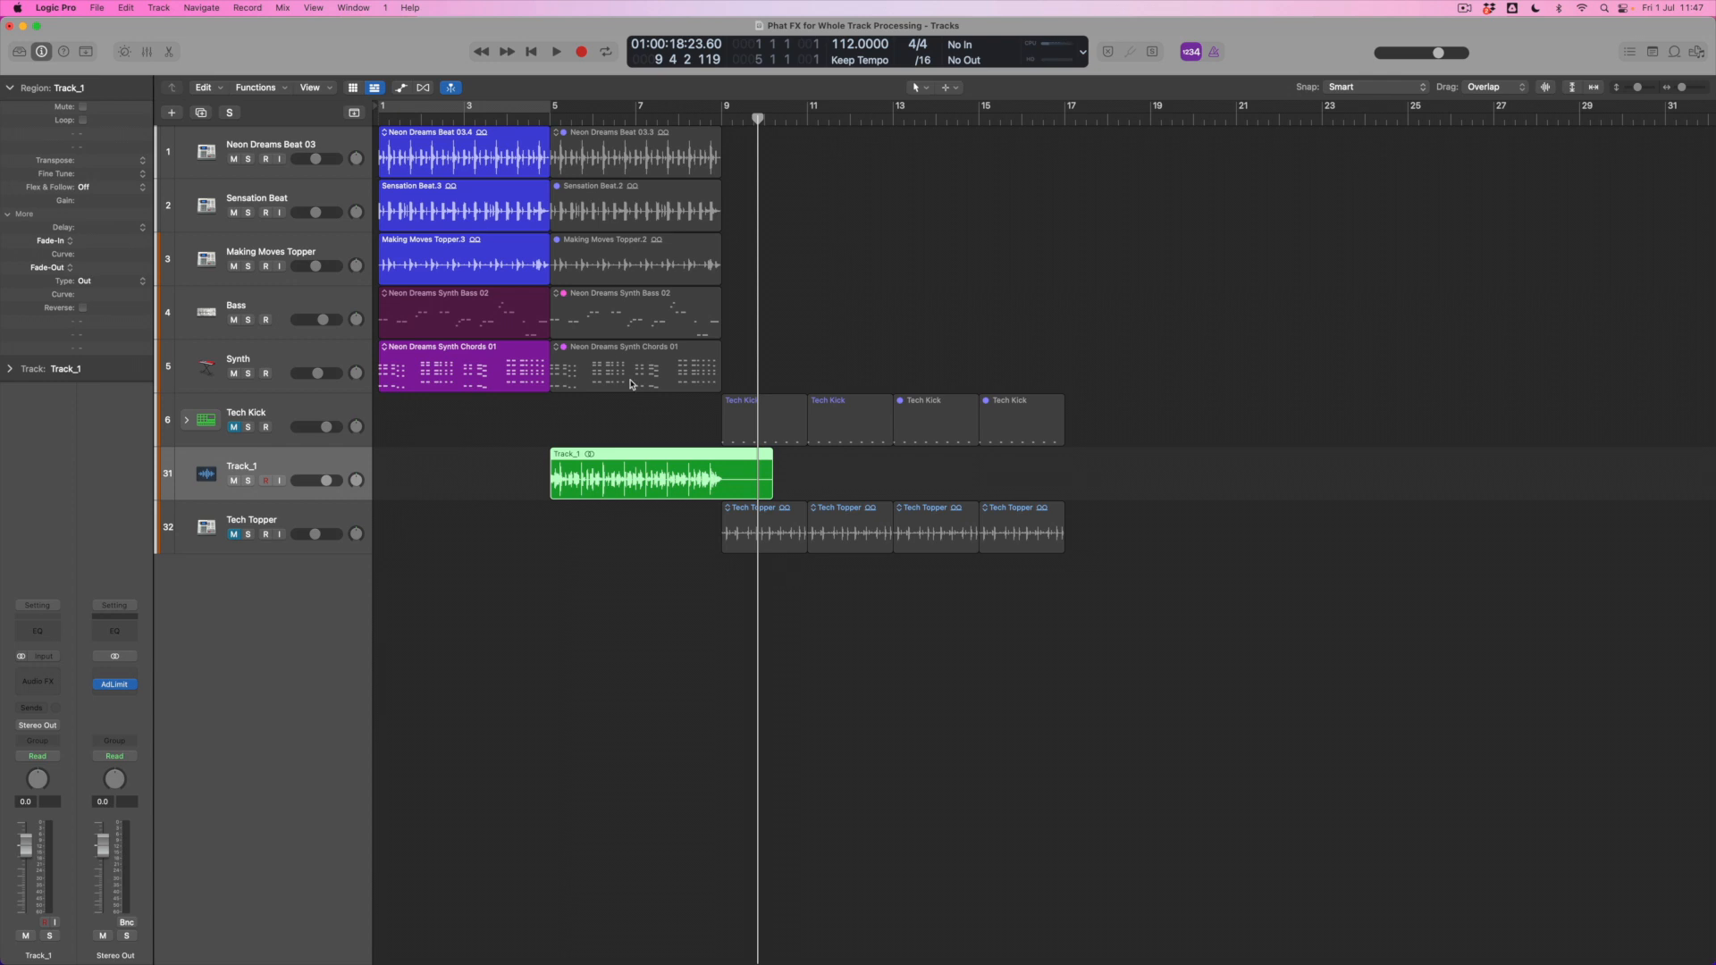
# Play the bounced region soloed, and turn solo off after stopping
pyautogui.hotkey('ctrl', 's')
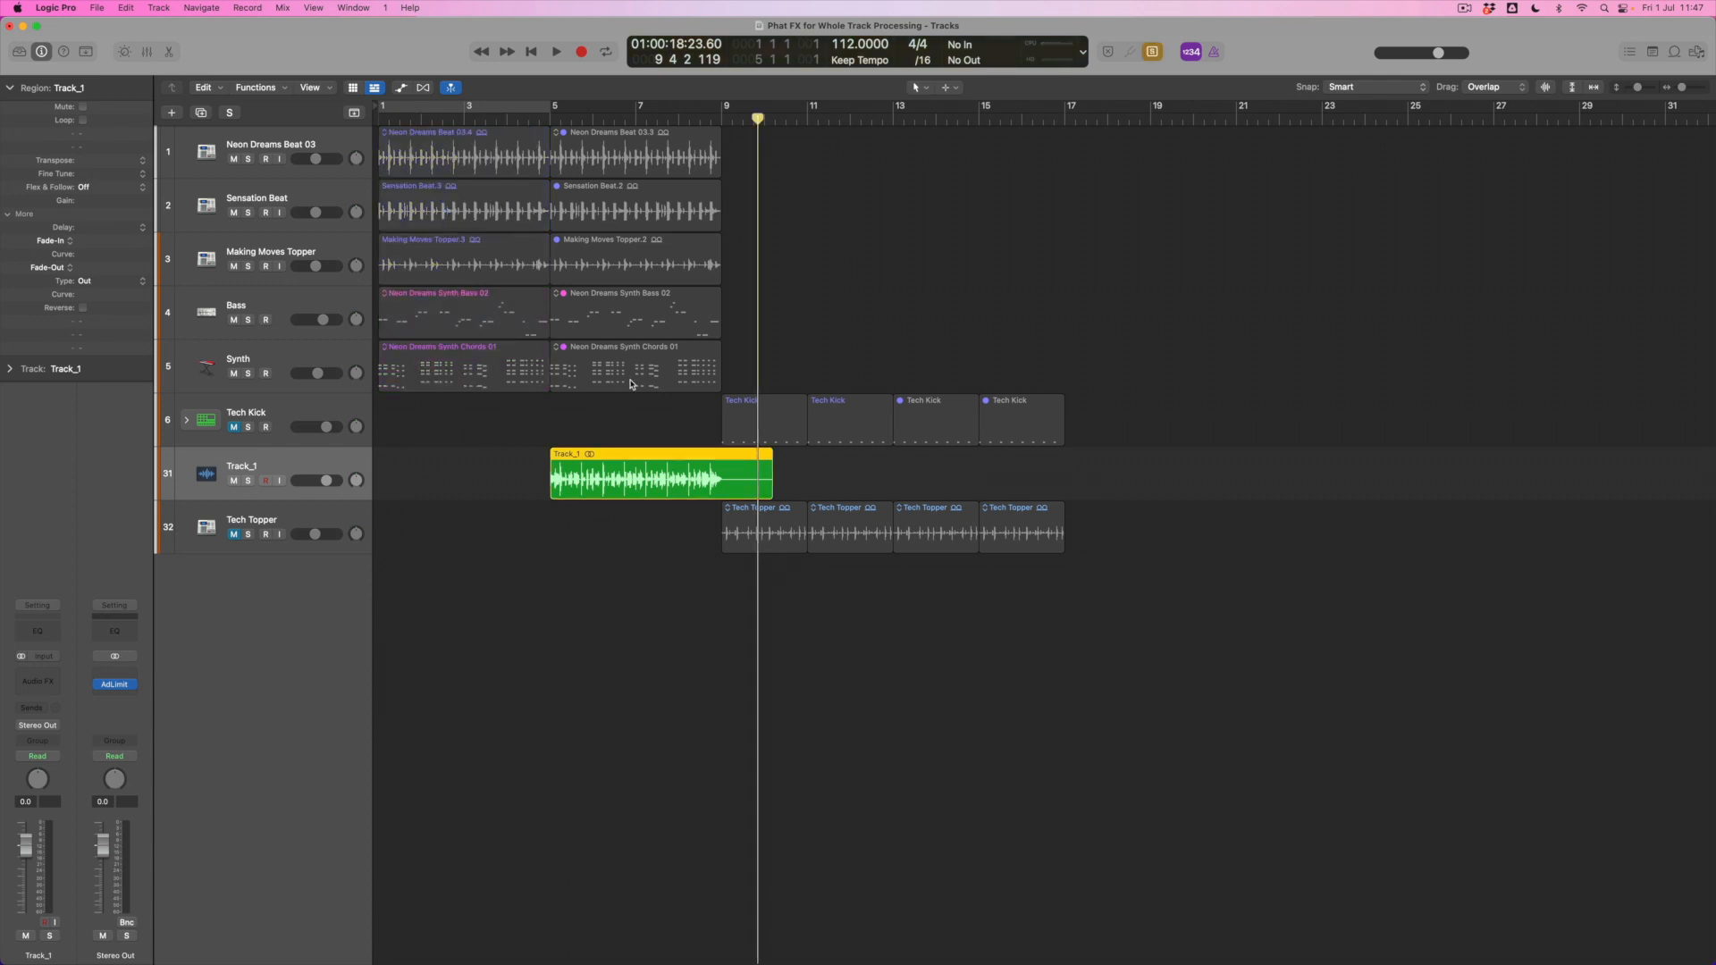
pyautogui.hotkey('shift', 'space')
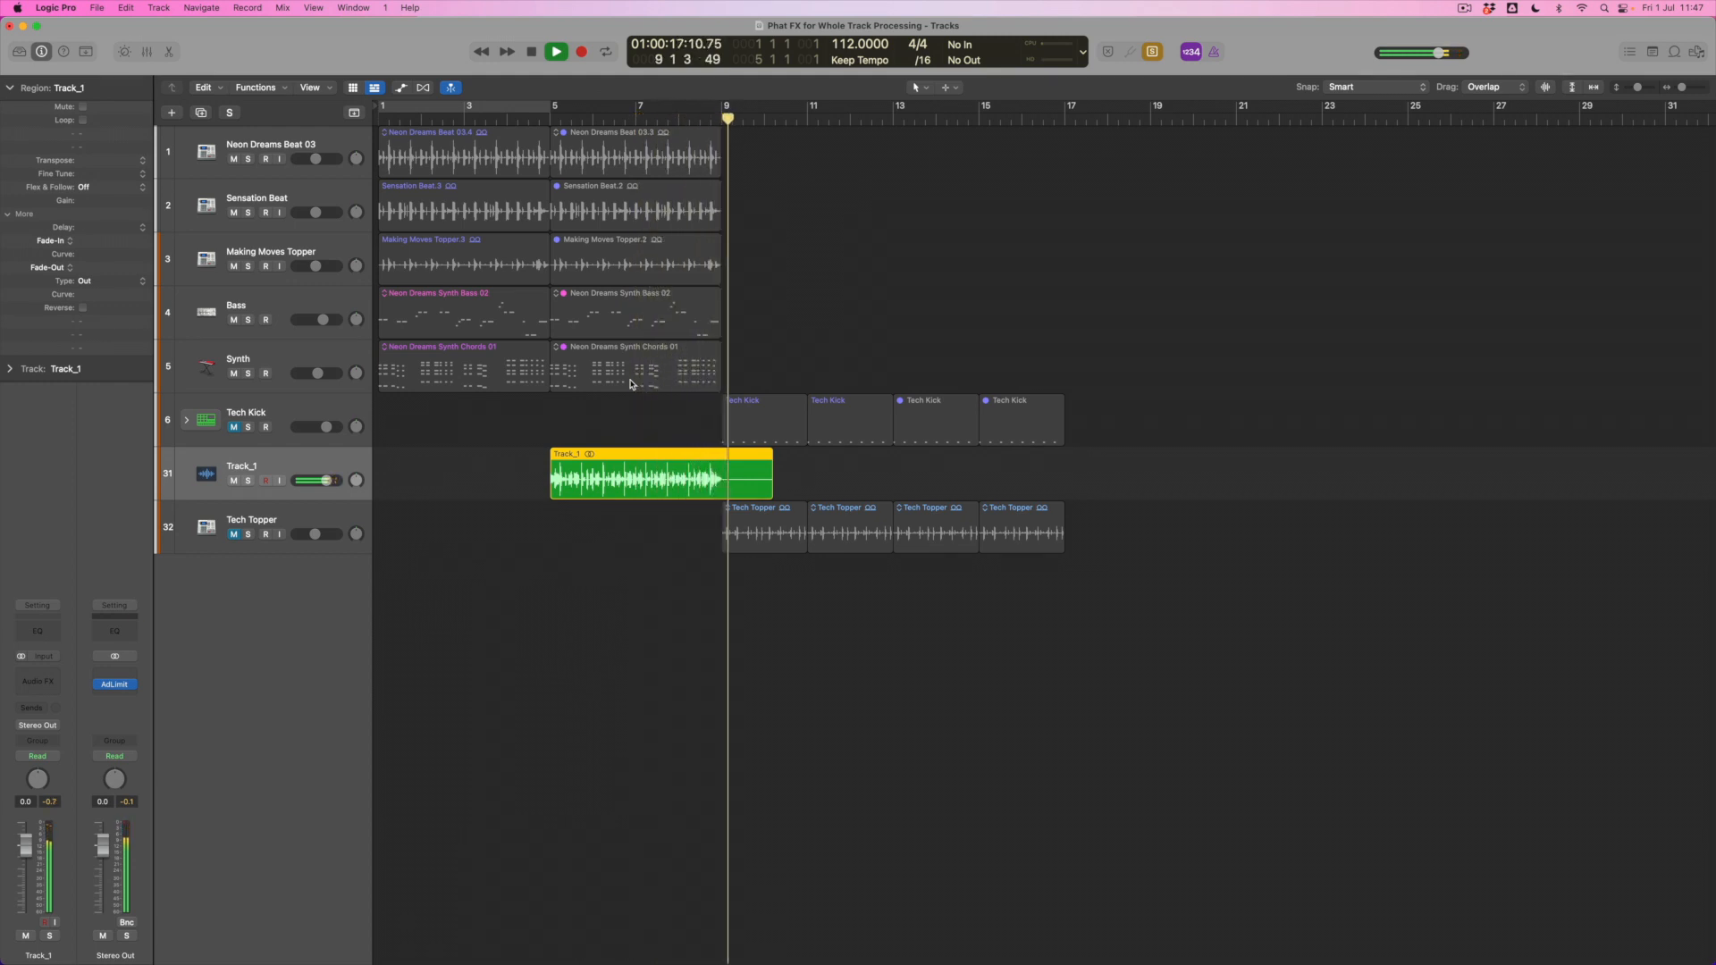
pyautogui.press('space')
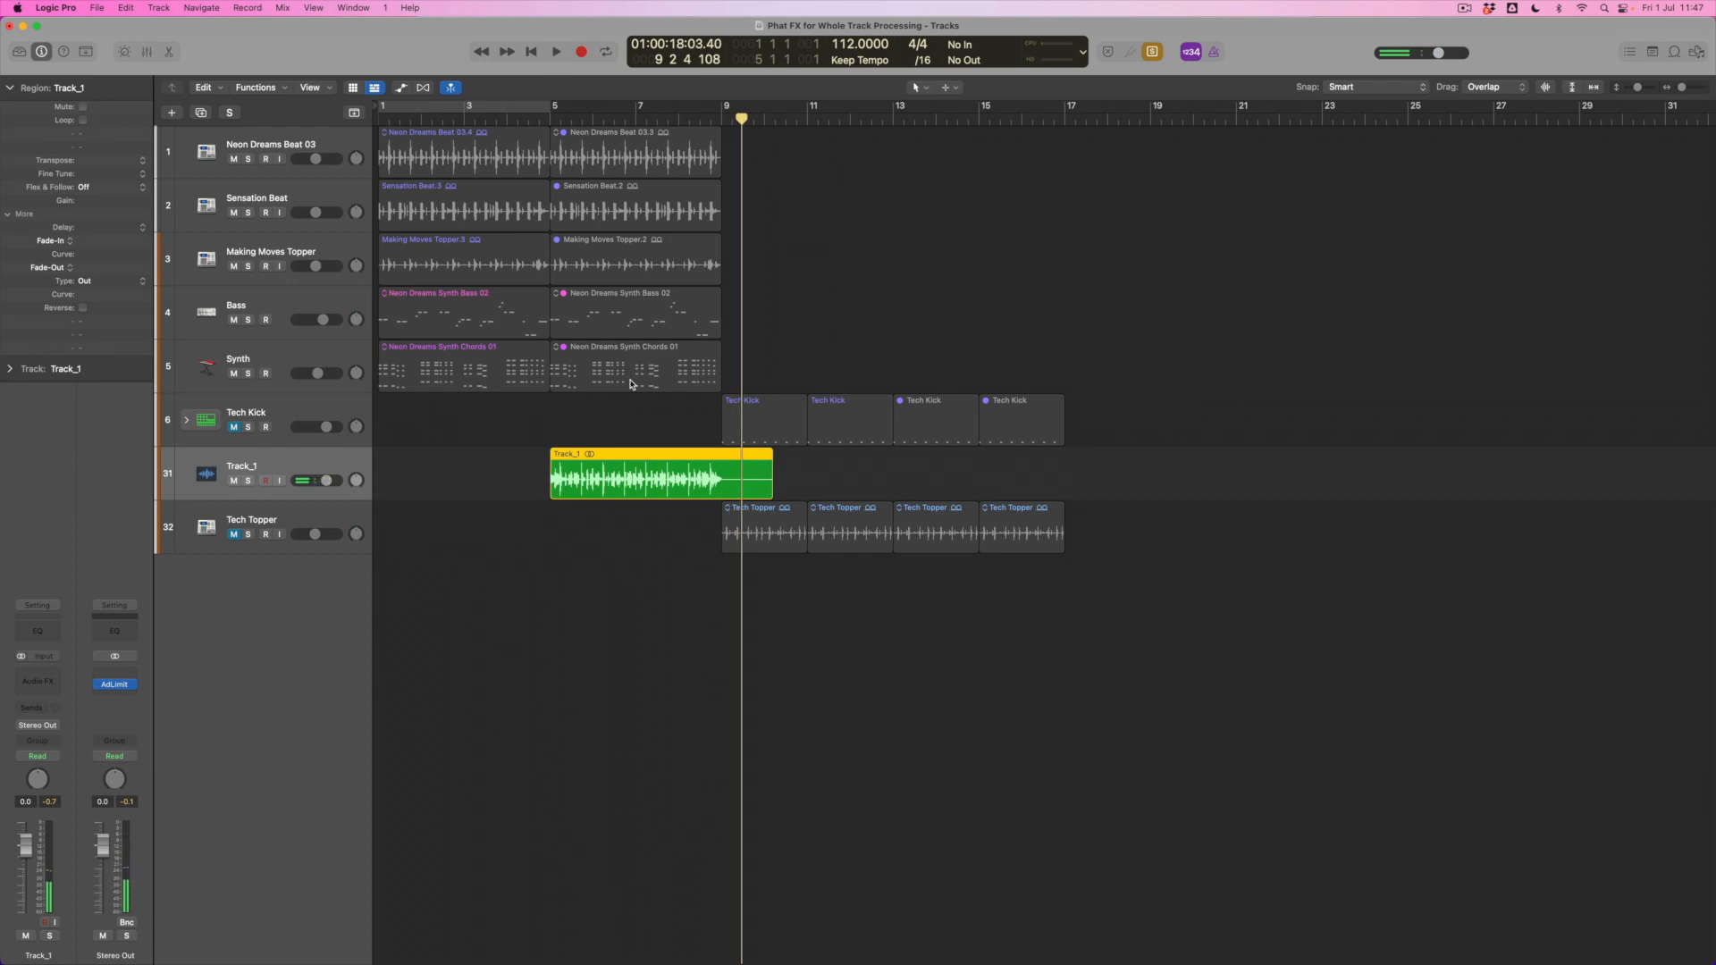
pyautogui.hotkey('ctrl', 's')
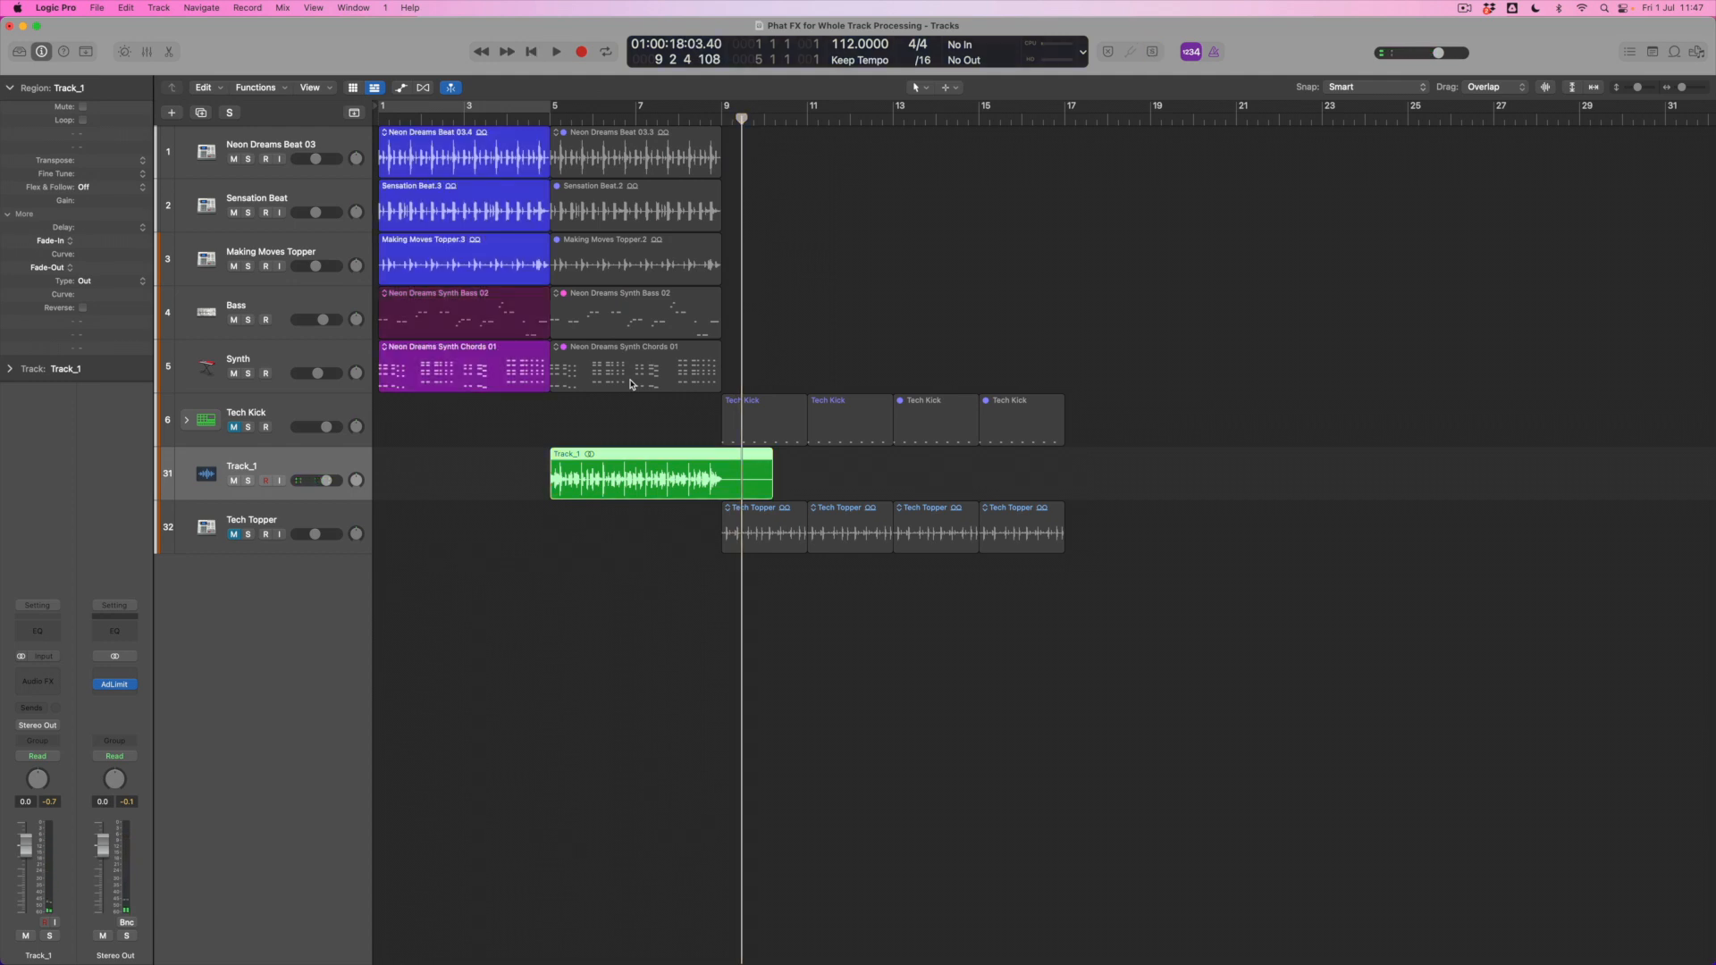
# Move the bounced region to bar 9 and unmute the five source regions starting at bar 5
pyautogui.click(627, 428)
pyautogui.click(623, 454)
pyautogui.moveTo(623, 454); pyautogui.dragTo(780, 464)
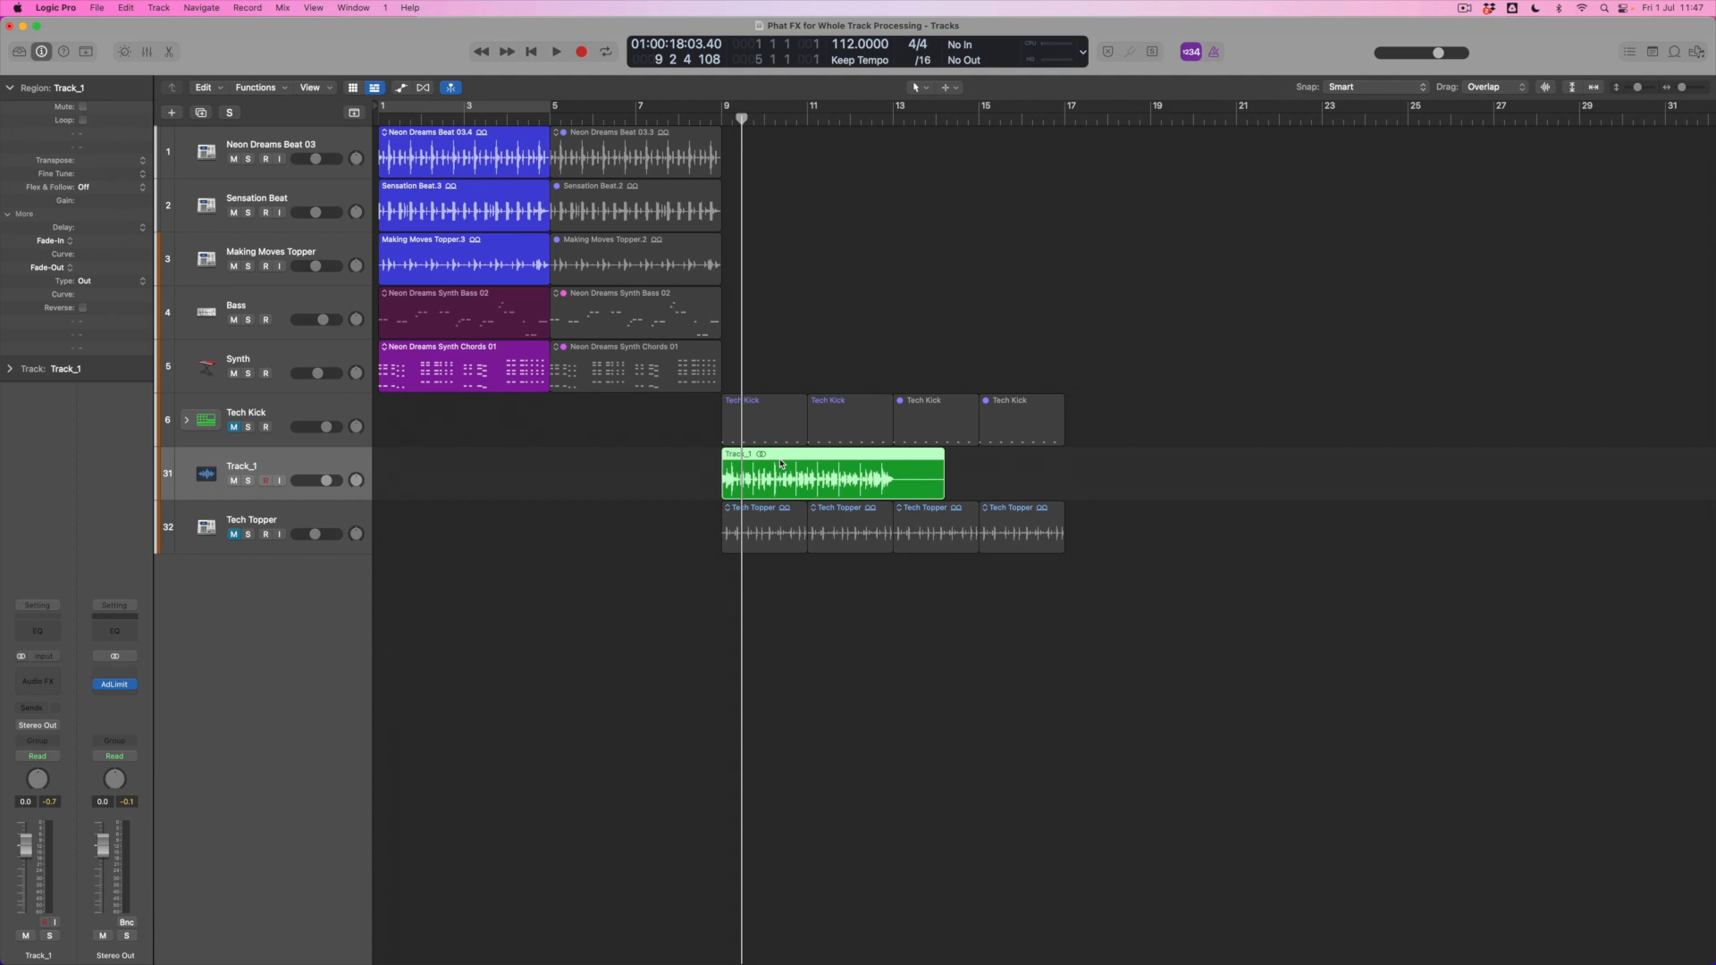
pyautogui.moveTo(648, 413); pyautogui.dragTo(655, 146)
pyautogui.hotkey('ctrl', 'm')
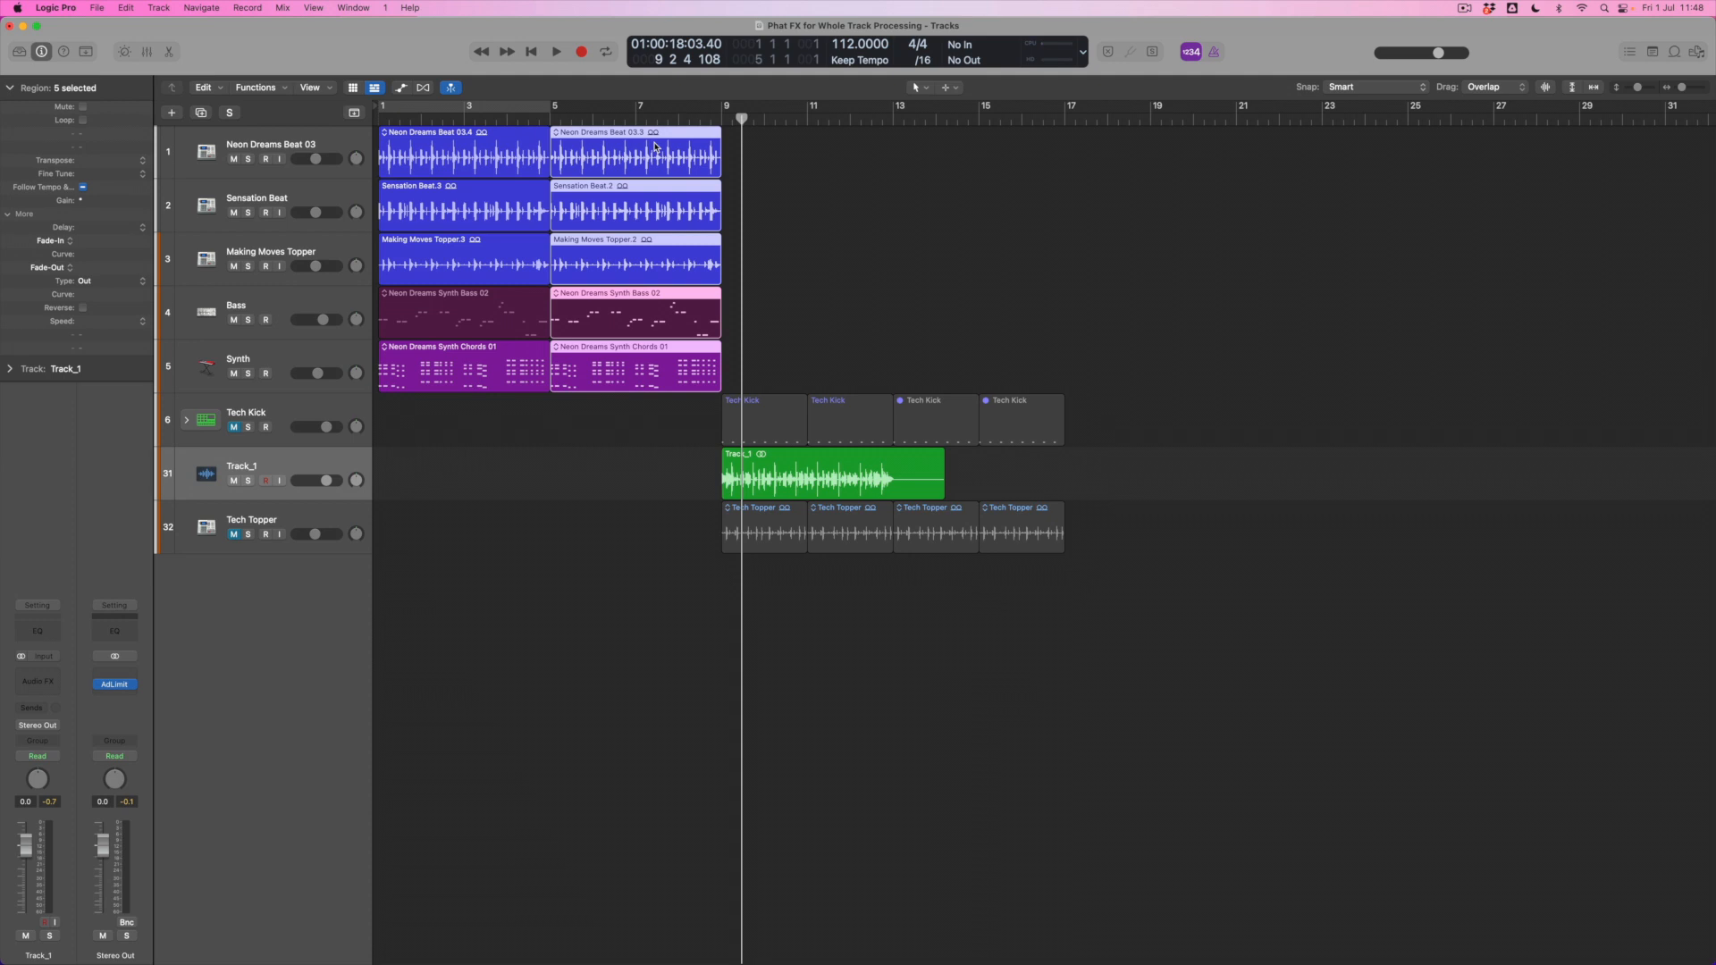
# Audition a cycle over the first two beats of bar 9, and turn cycling off
pyautogui.press('super+Right')
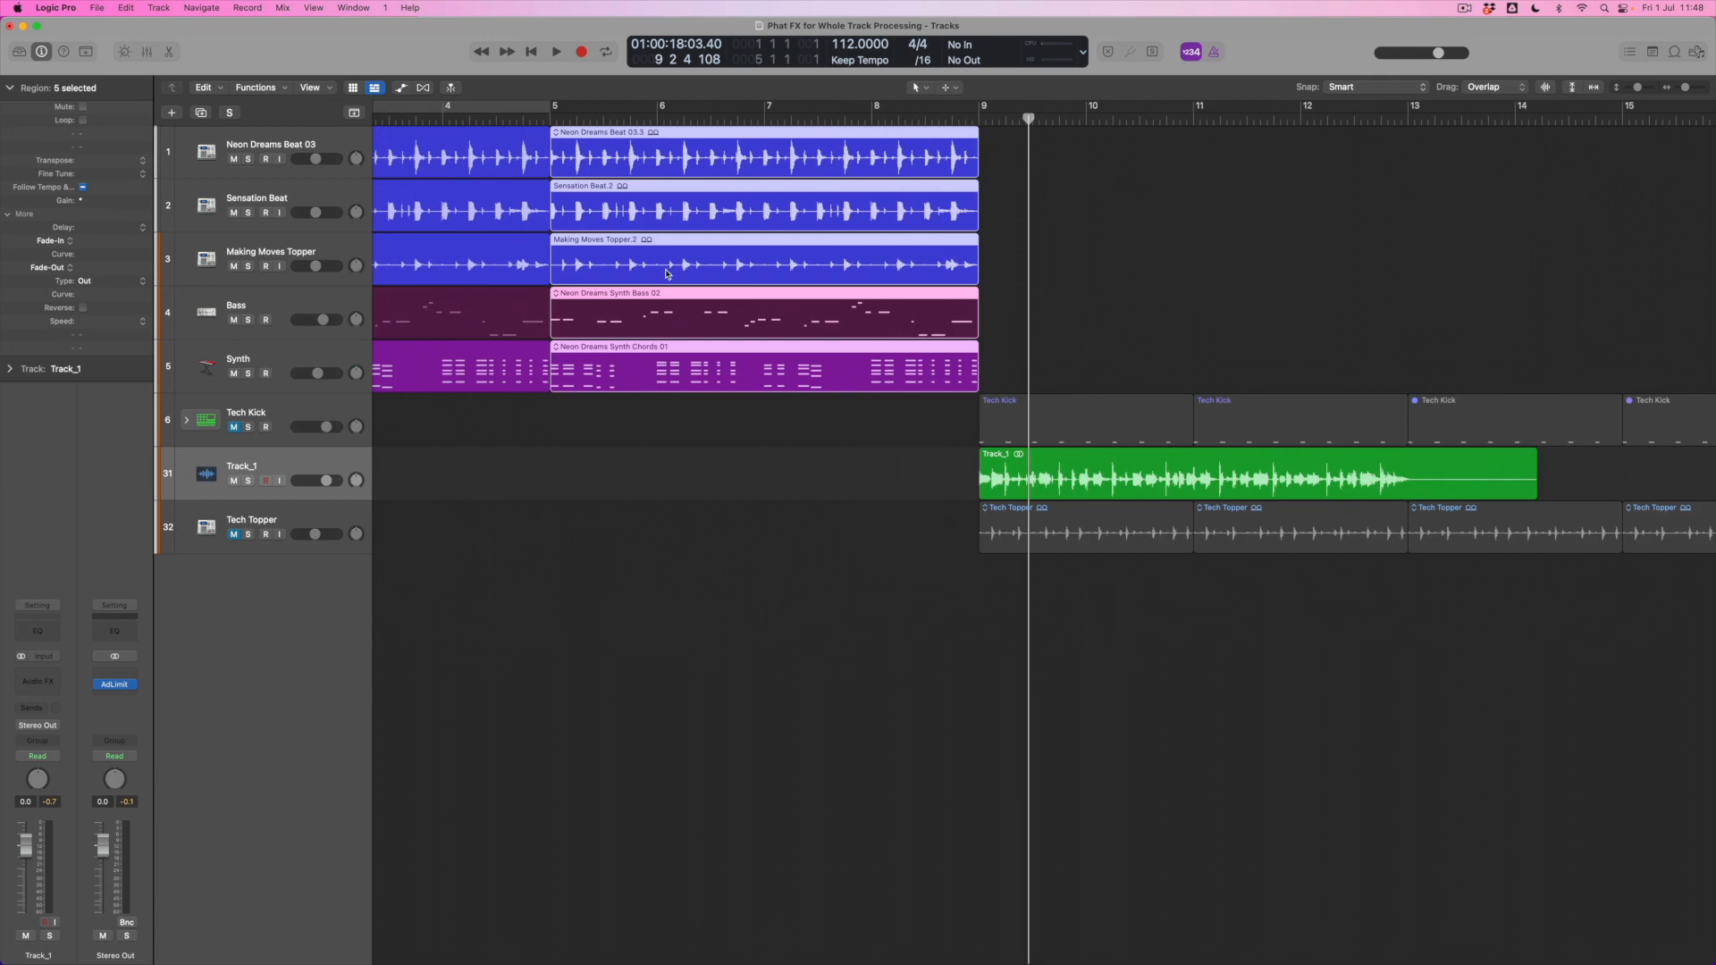
pyautogui.hscroll(6, 824, 468)
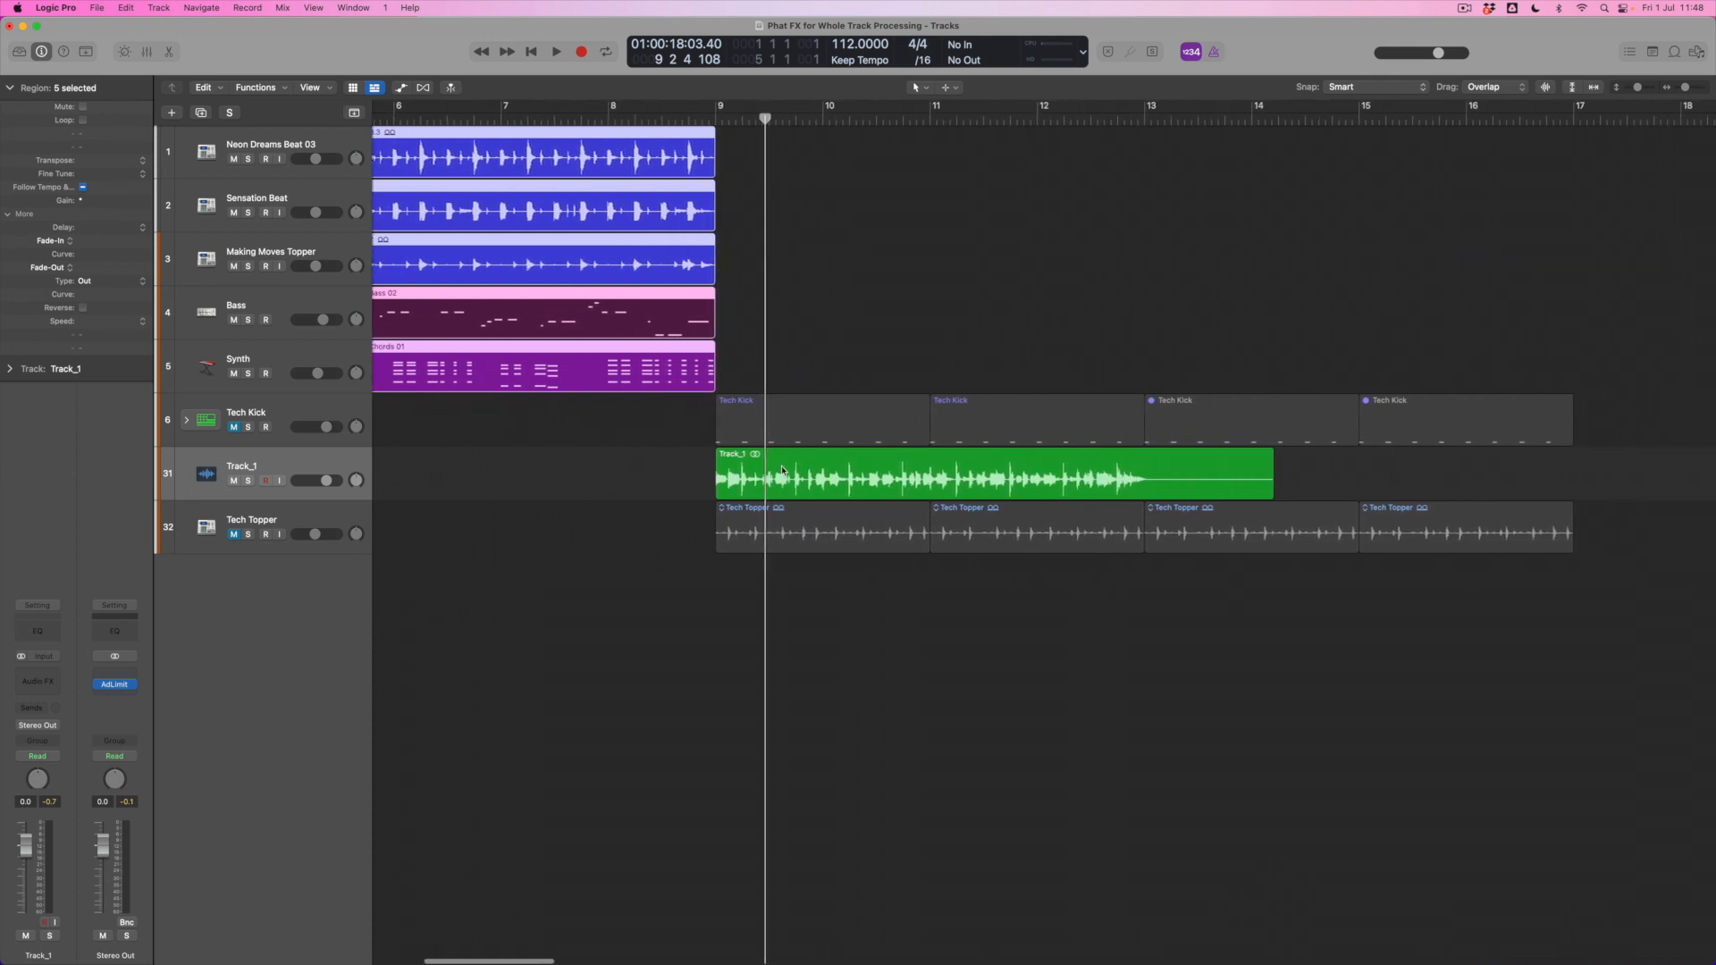
pyautogui.press('super+Right')
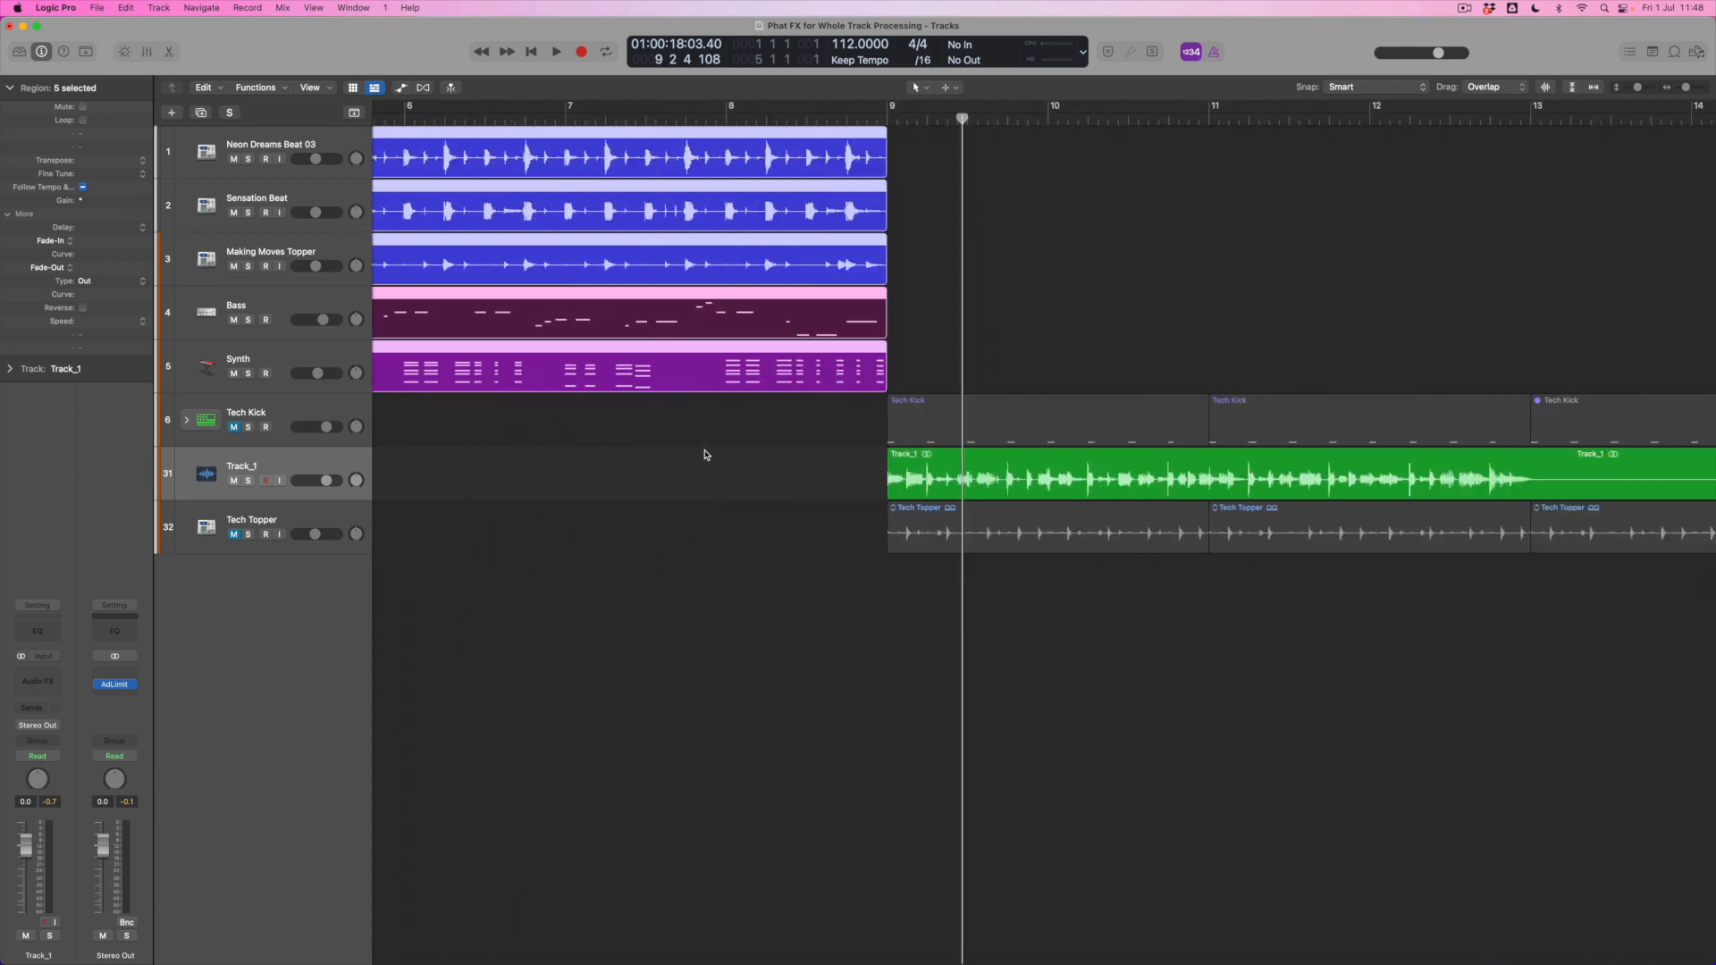
pyautogui.hscroll(4, 710, 455)
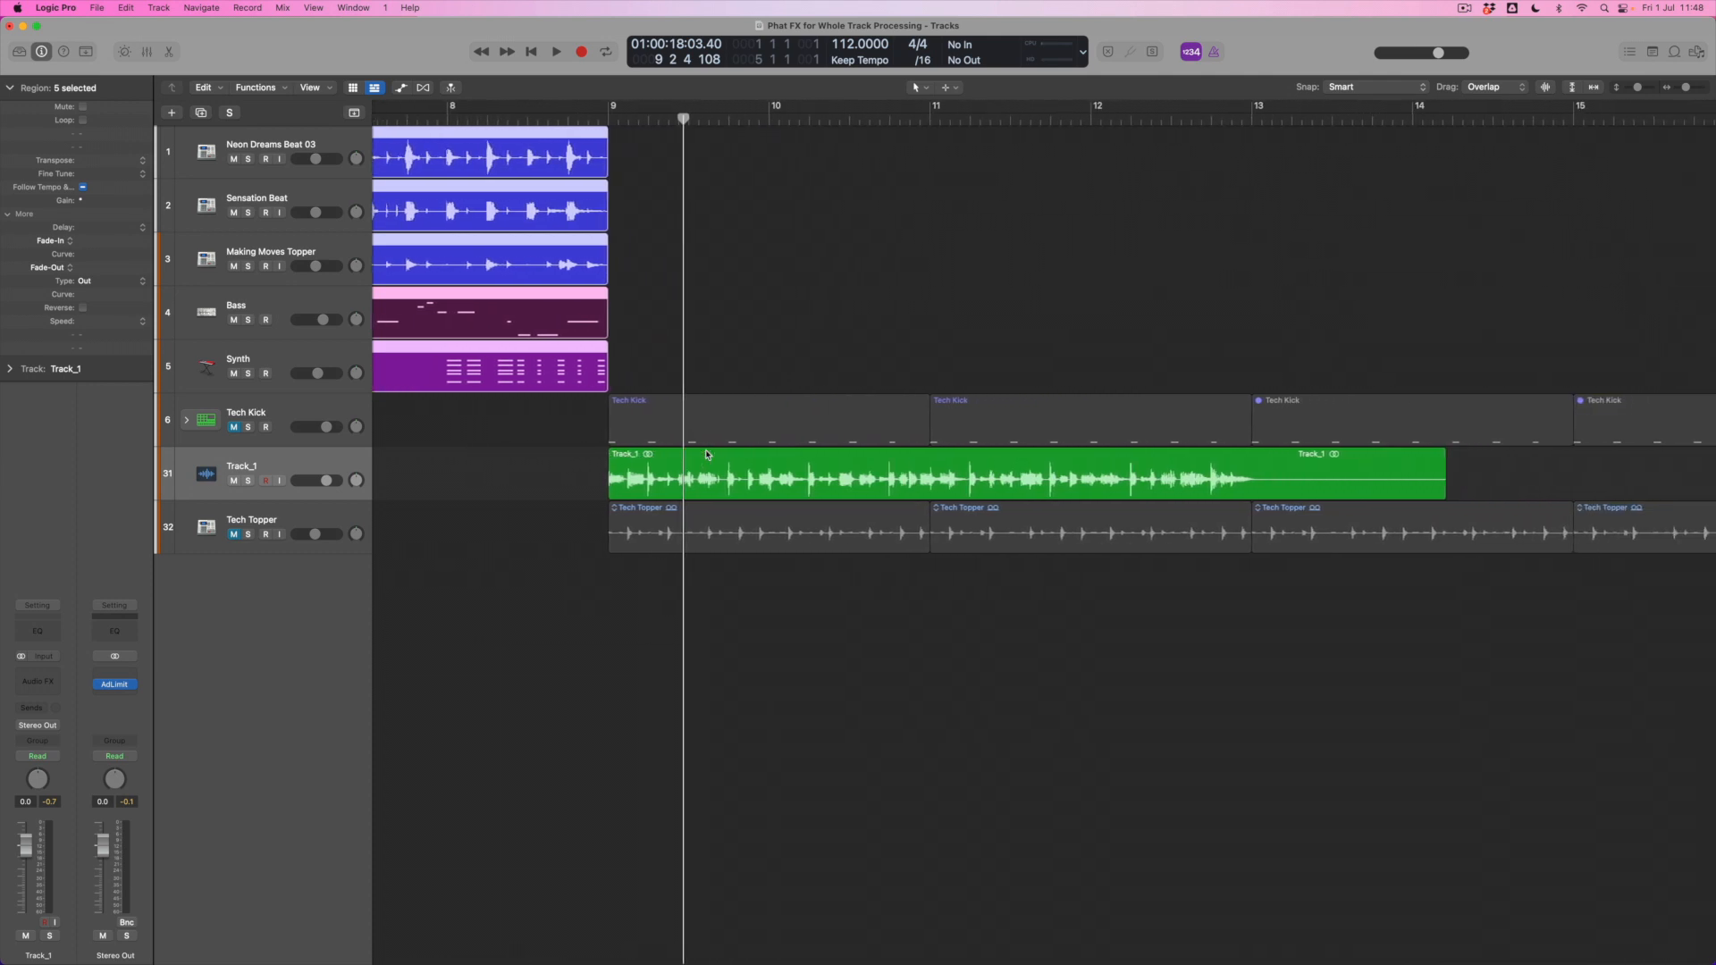
pyautogui.moveTo(619, 110); pyautogui.dragTo(686, 122)
pyautogui.click(831, 119)
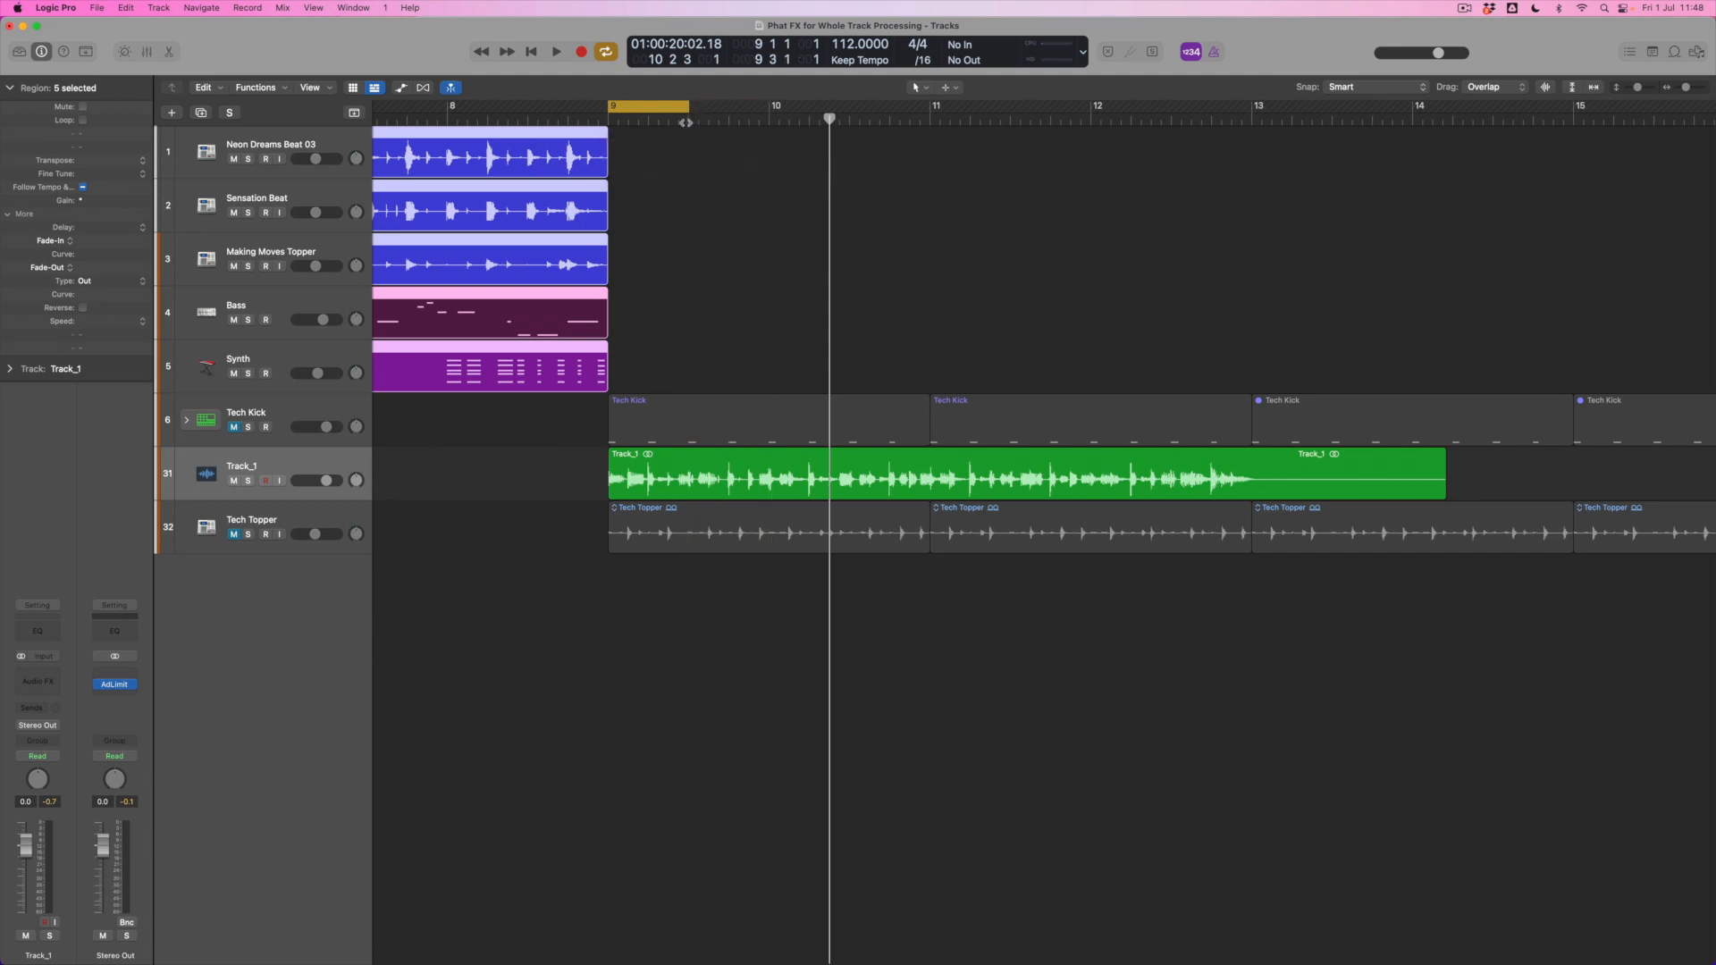
pyautogui.press('space')
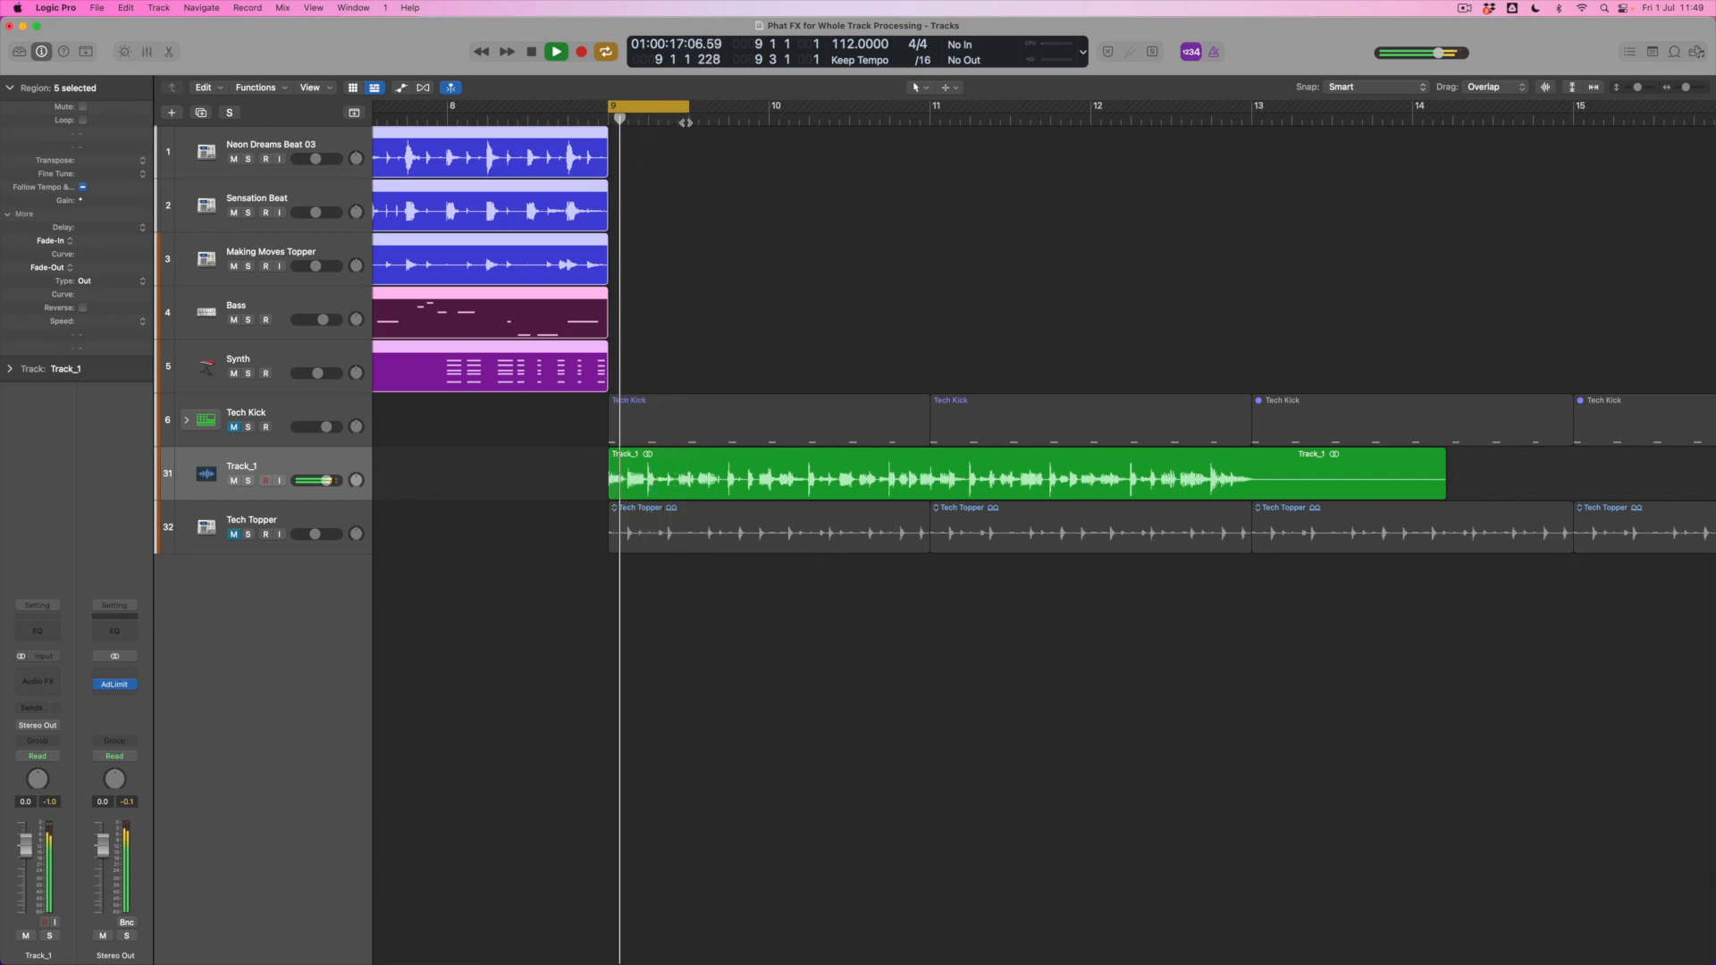
pyautogui.press('space')
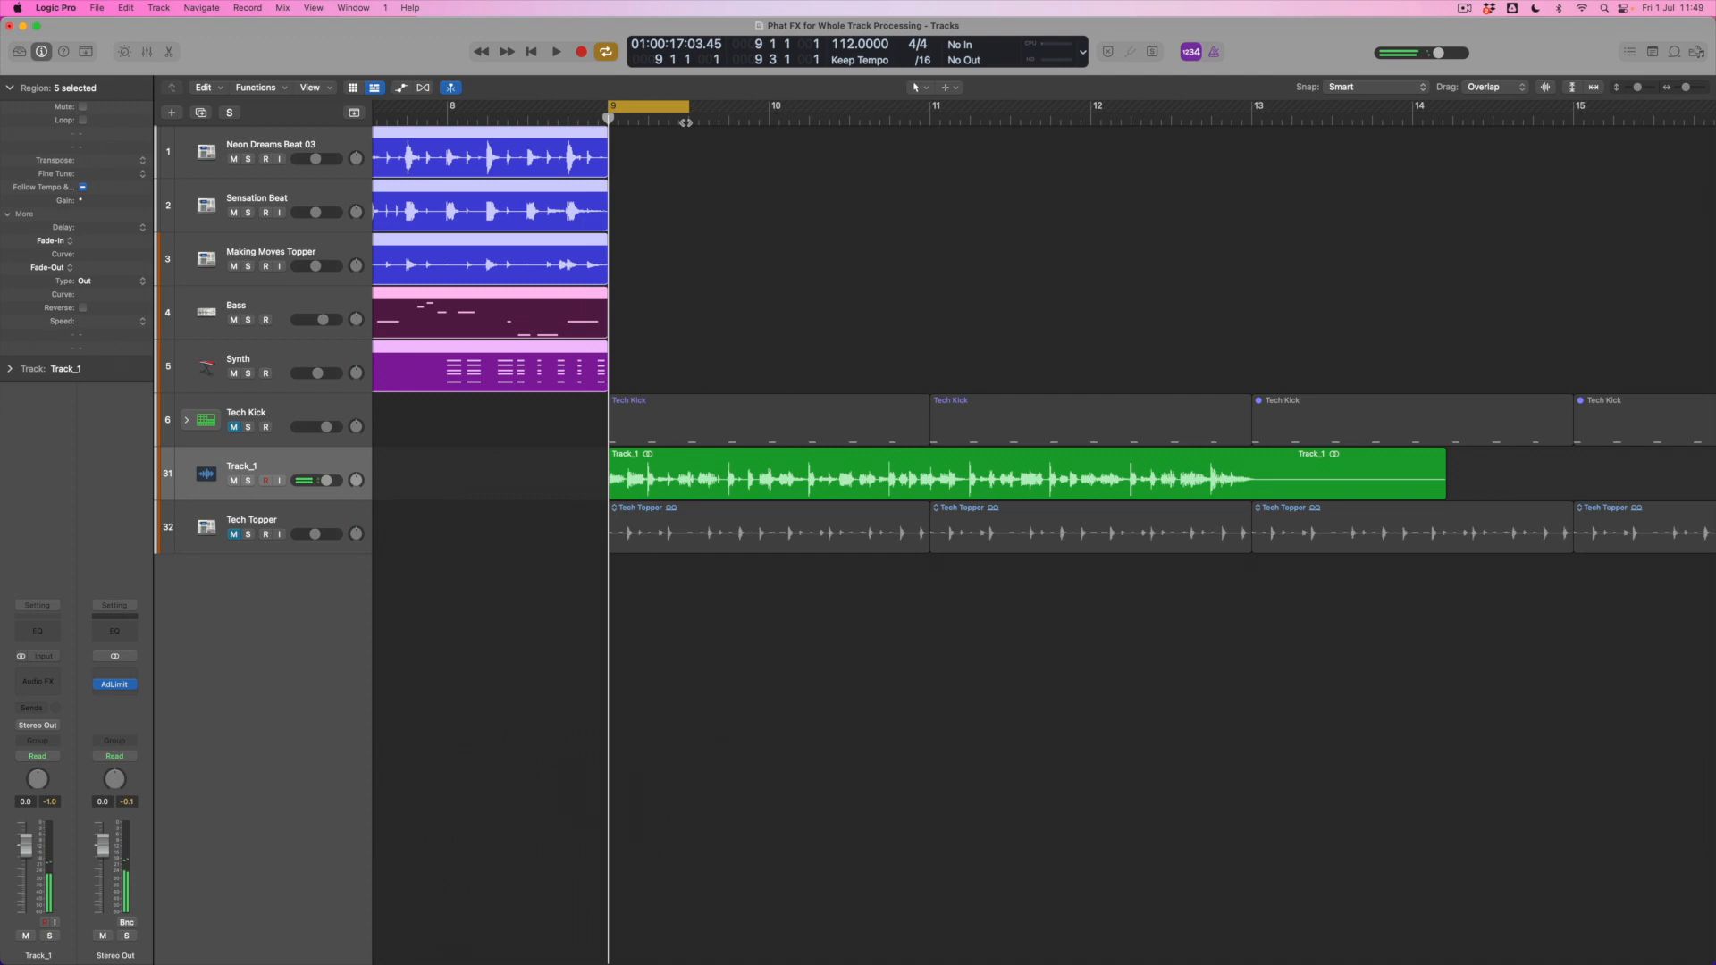
pyautogui.click(672, 107)
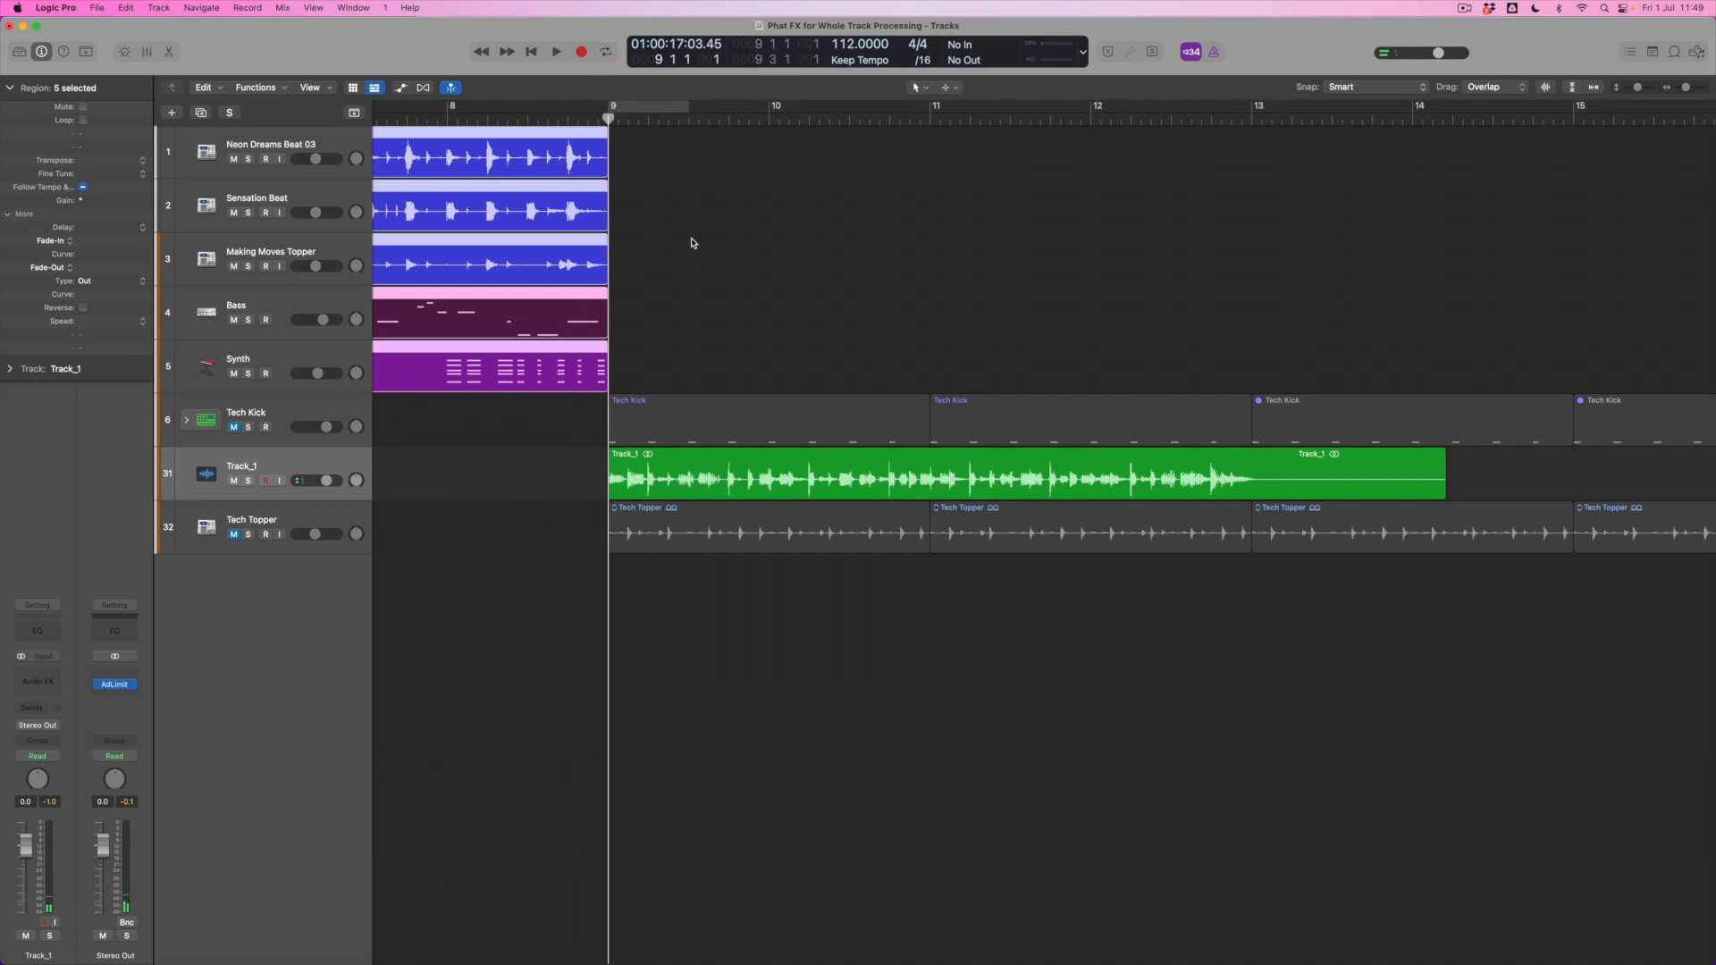
# Split the bounced region two beats into bar 9 and delete everything after the cut
pyautogui.press('t')
pyautogui.click(733, 298)
pyautogui.moveTo(681, 474); pyautogui.dragTo(692, 475)
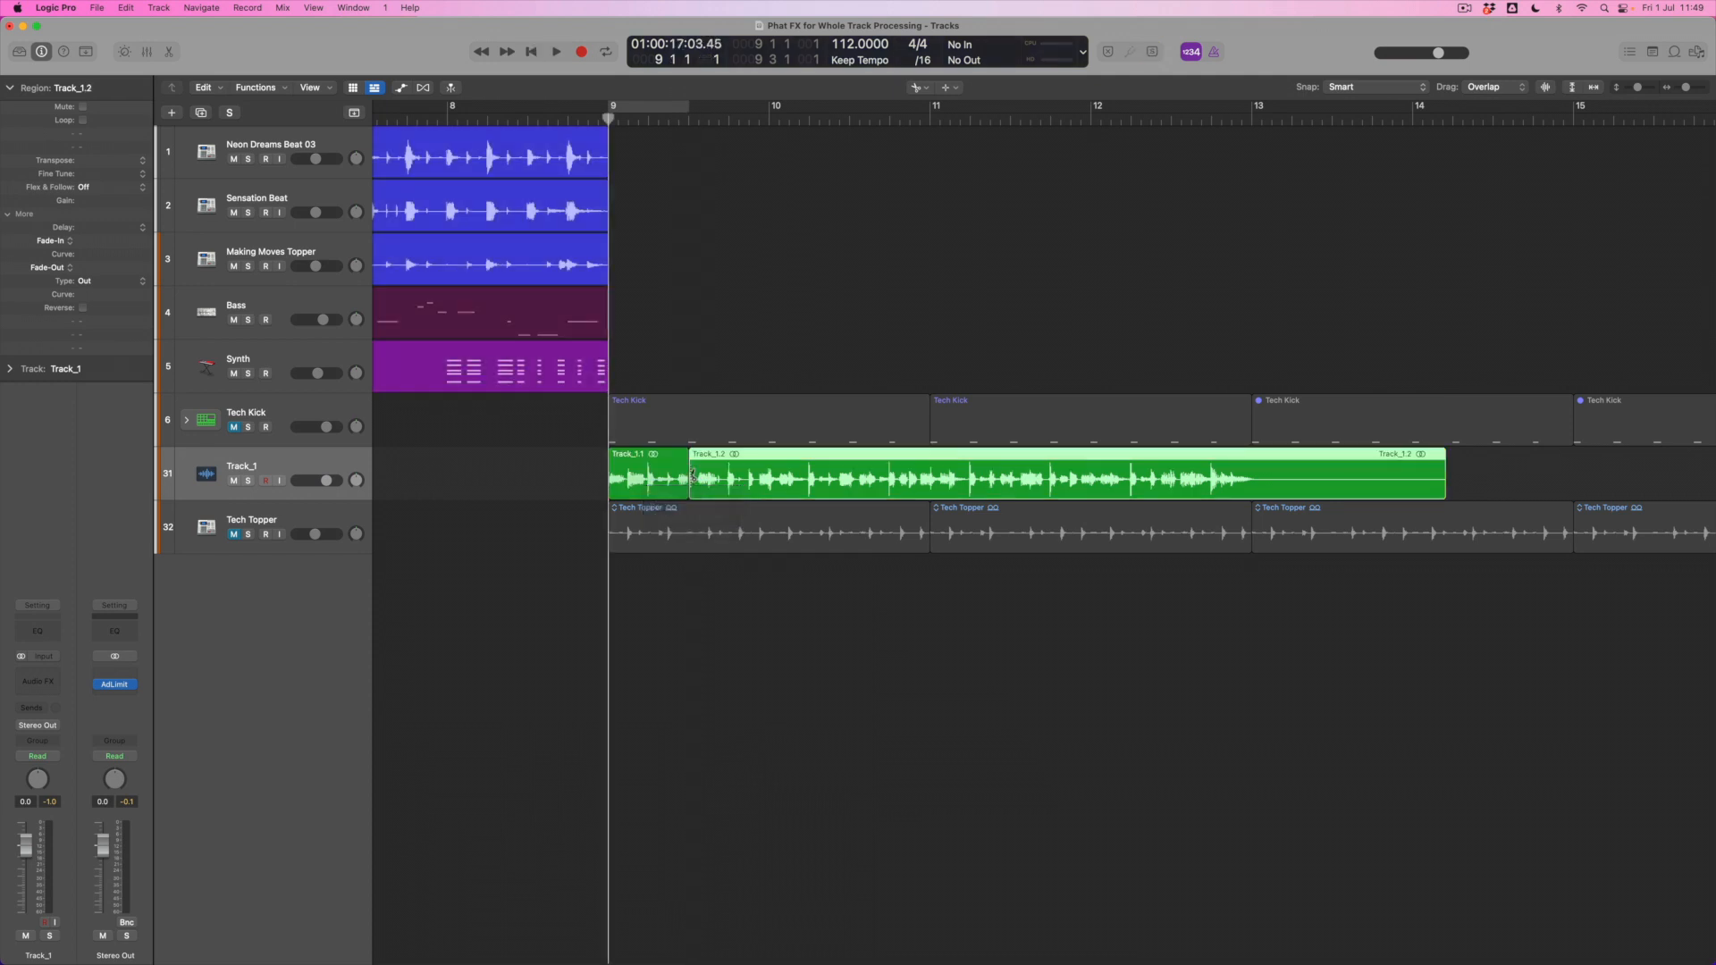
pyautogui.press('Delete')
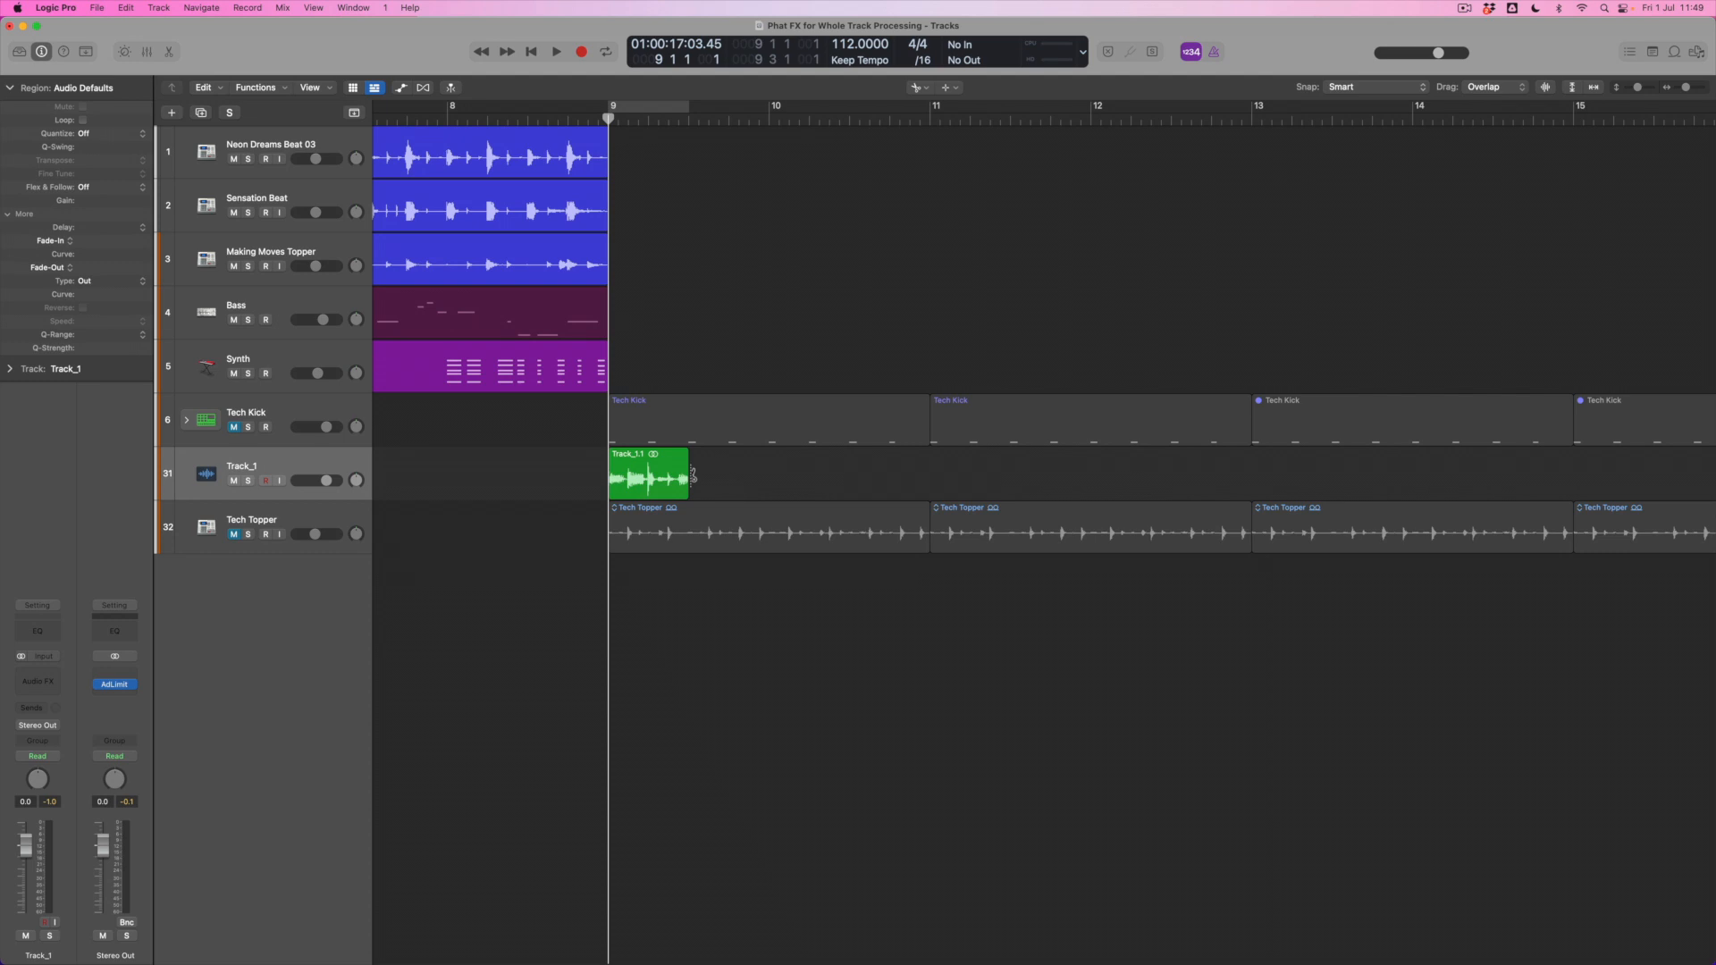
pyautogui.press('t')
pyautogui.click(704, 466)
# Try placing a copy of the two-beat slice just after the start of bar 10, and undo it
pyautogui.click(657, 476)
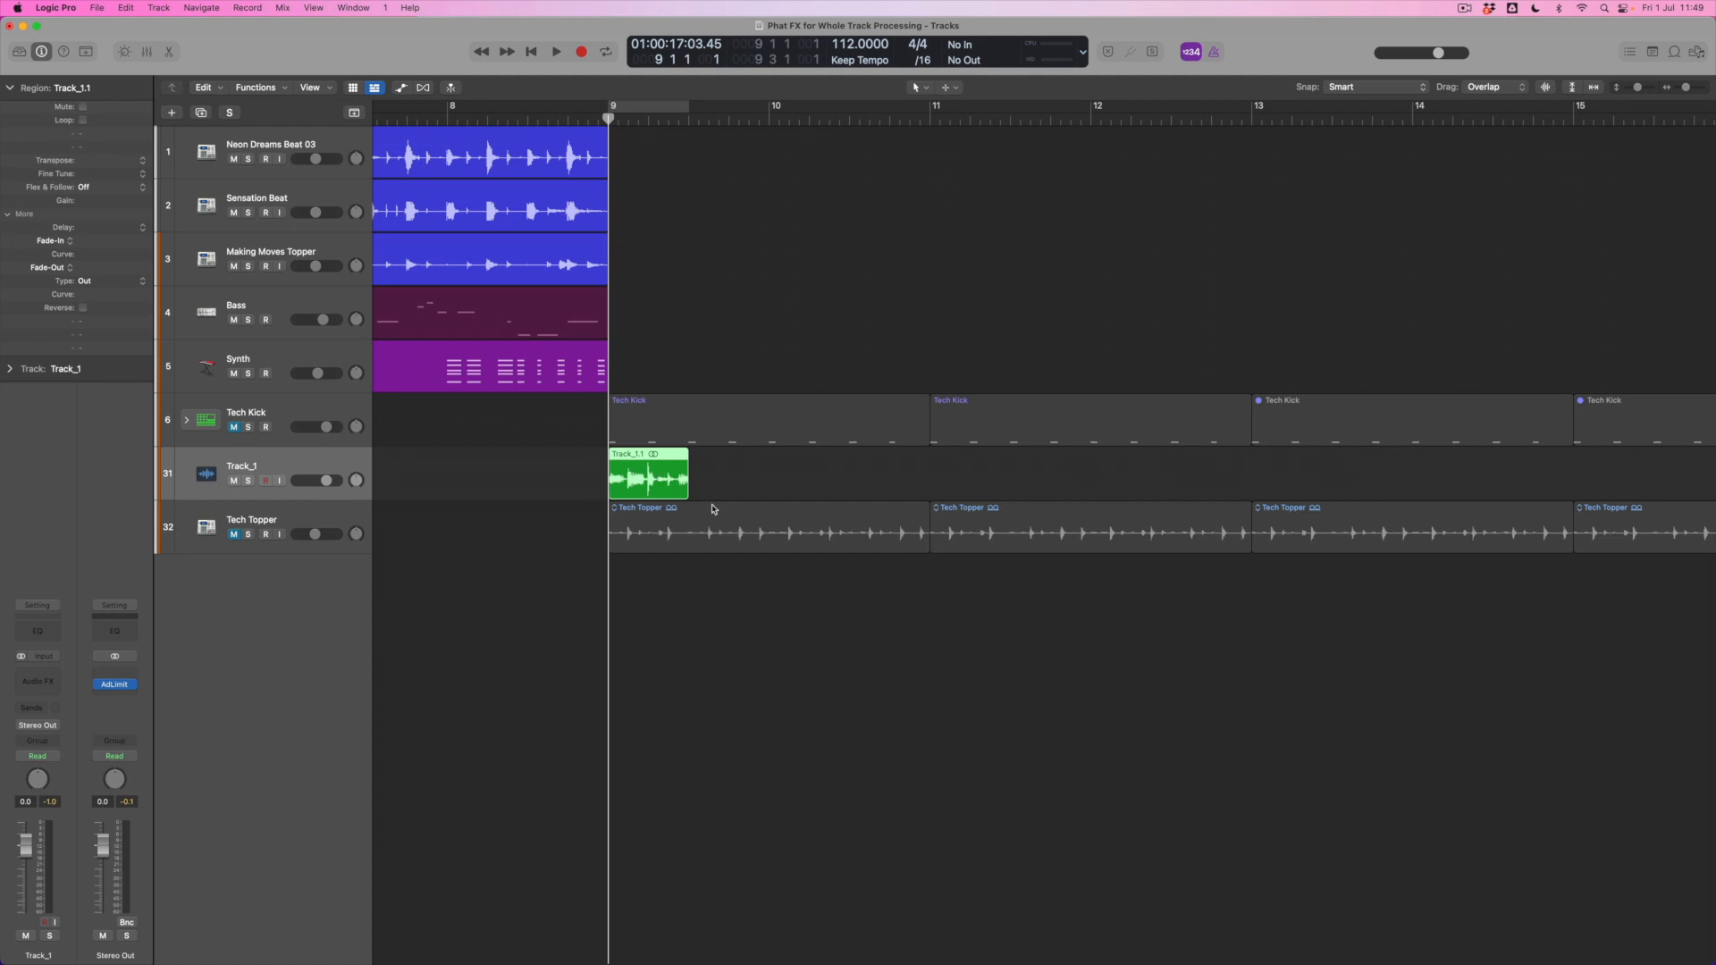
pyautogui.moveTo(687, 493)
pyautogui.mouseDown()
pyautogui.moveTo(1152, 523)
pyautogui.moveTo(687, 512)
pyautogui.mouseUp()
pyautogui.moveTo(653, 465); pyautogui.dragTo(734, 460)
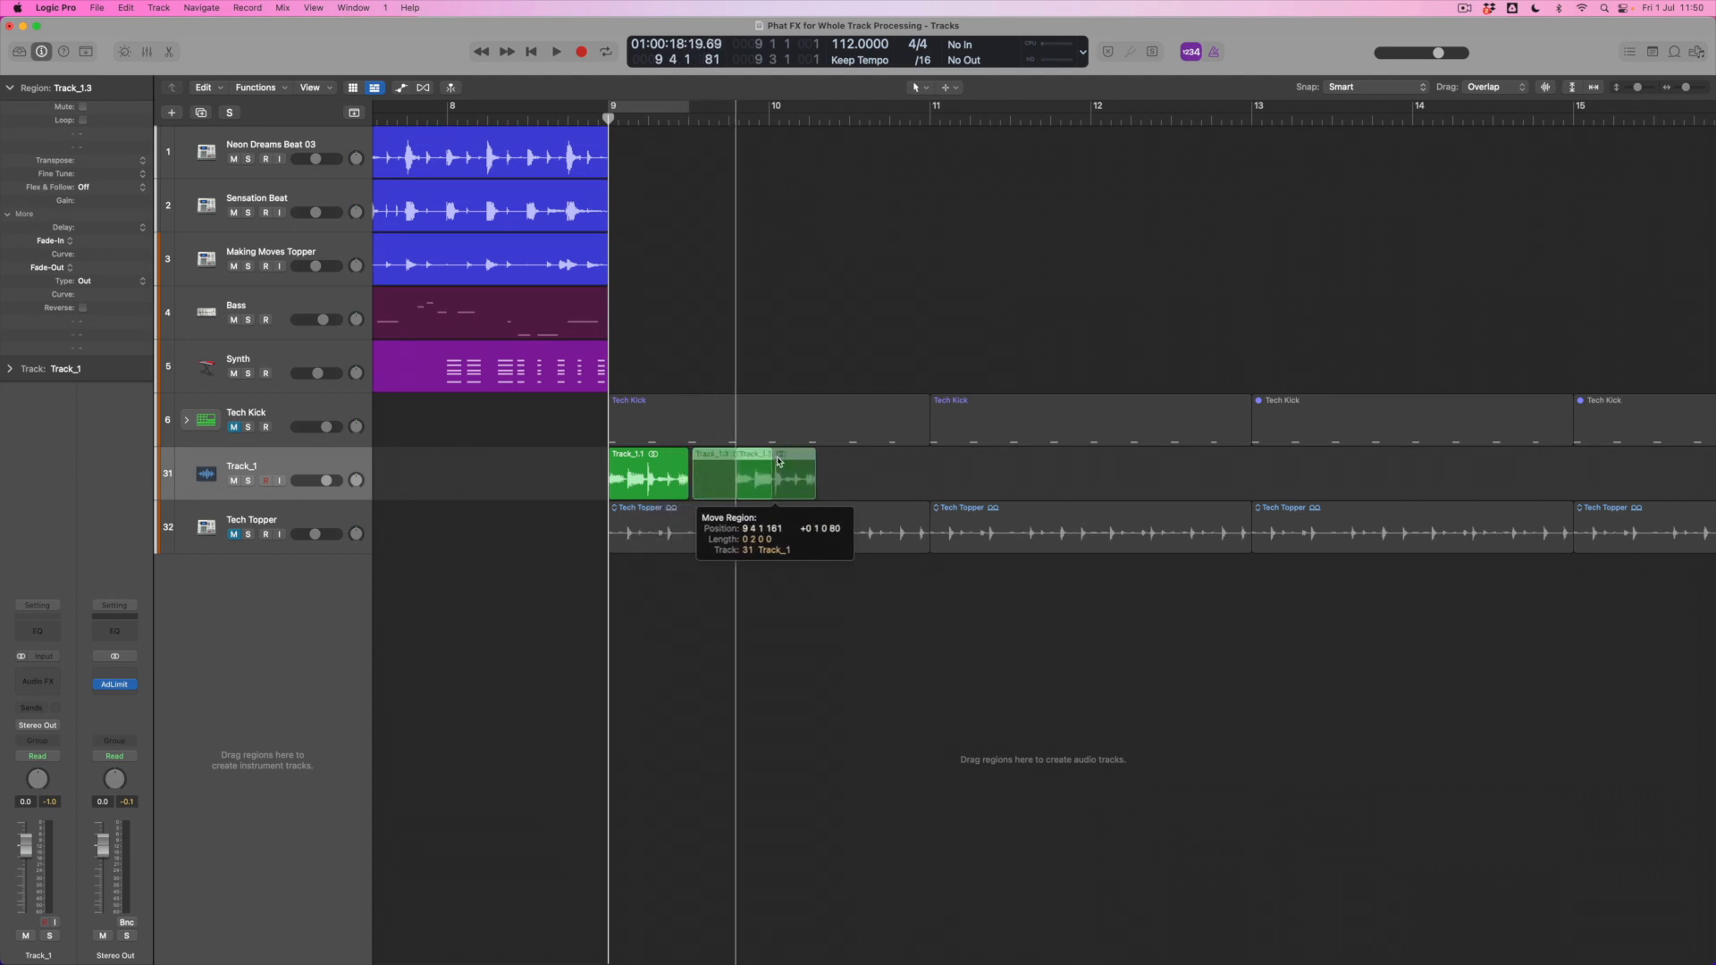
pyautogui.moveTo(726, 458); pyautogui.dragTo(828, 464)
pyautogui.press('alt')
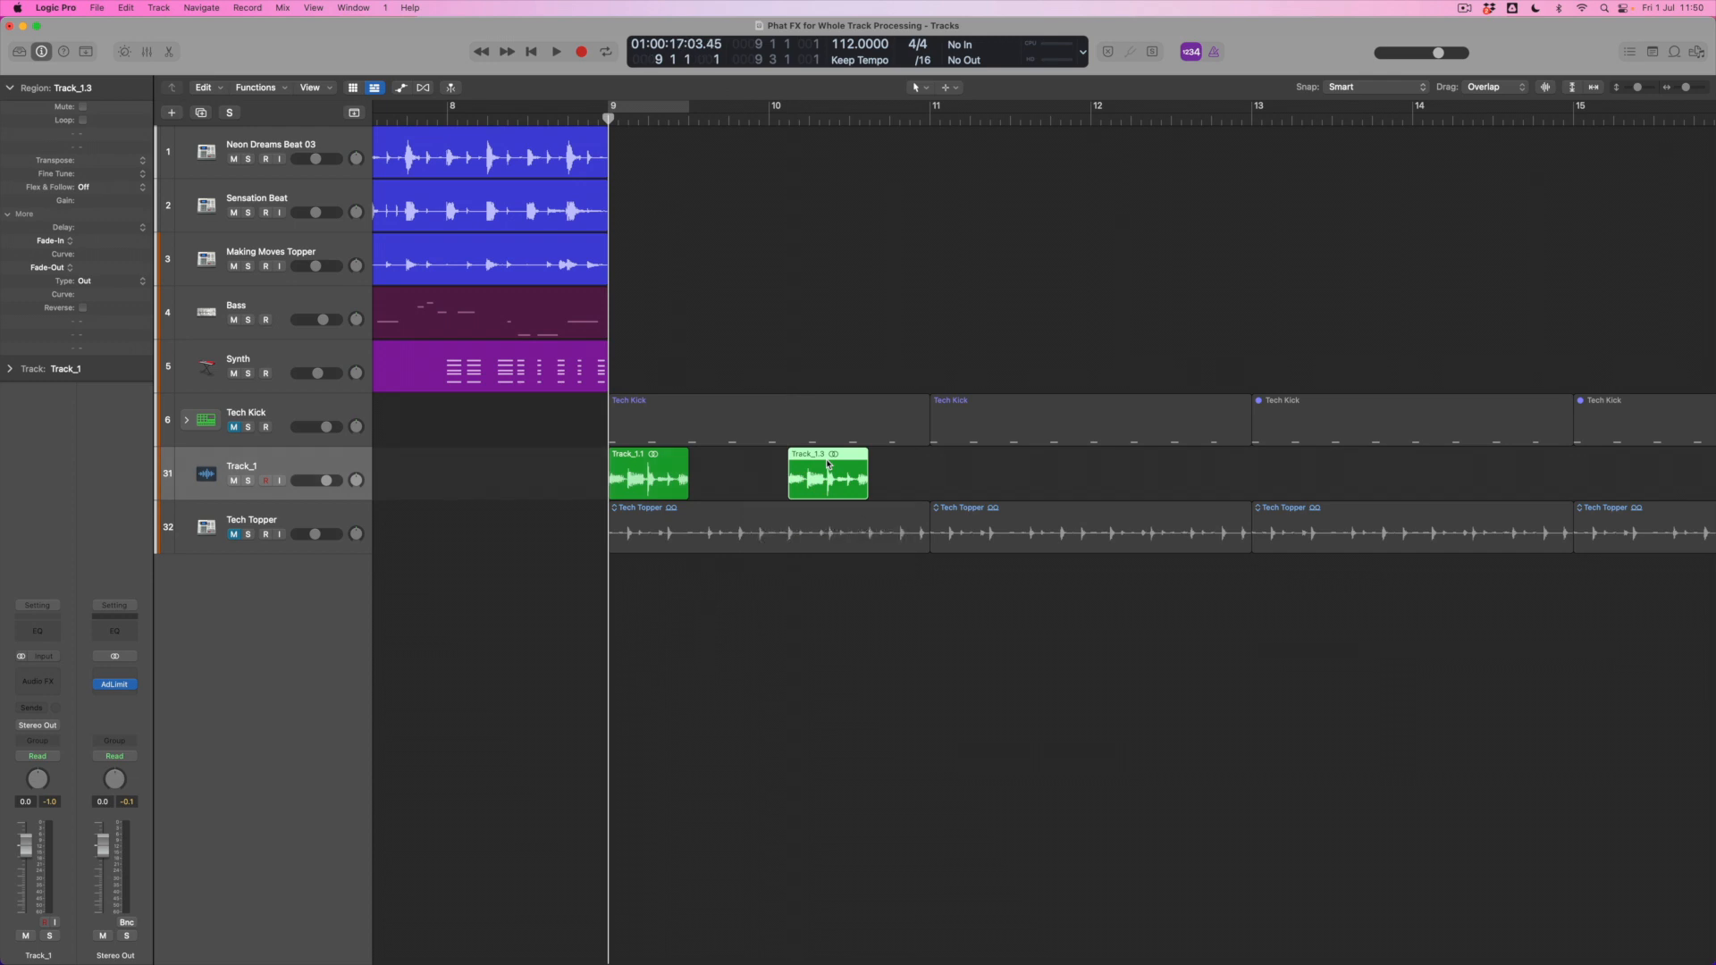
pyautogui.press('super+z')
# Fill bars 9 to 12 with copies of the two-beat slice, replacing the last copy in each two-bar block with two one-beat slices
pyautogui.moveTo(662, 455); pyautogui.dragTo(814, 472)
pyautogui.keyDown('shift'); pyautogui.click(653, 467); pyautogui.keyUp('shift')
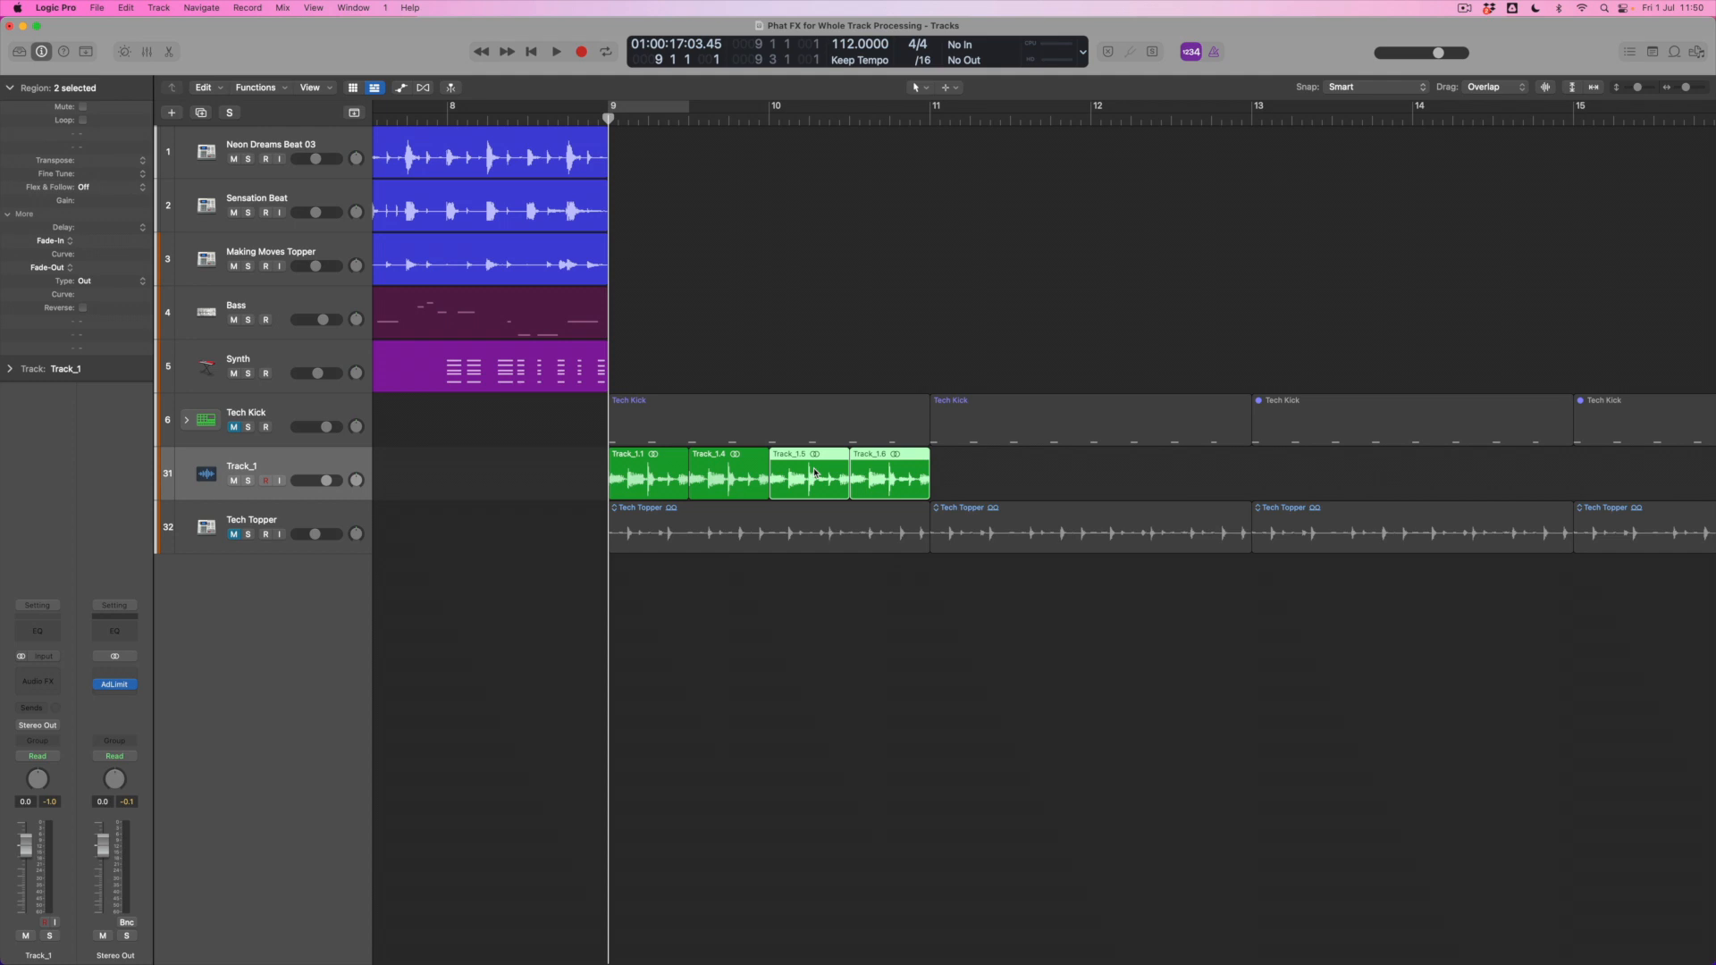
pyautogui.click(943, 472)
pyautogui.click(919, 490)
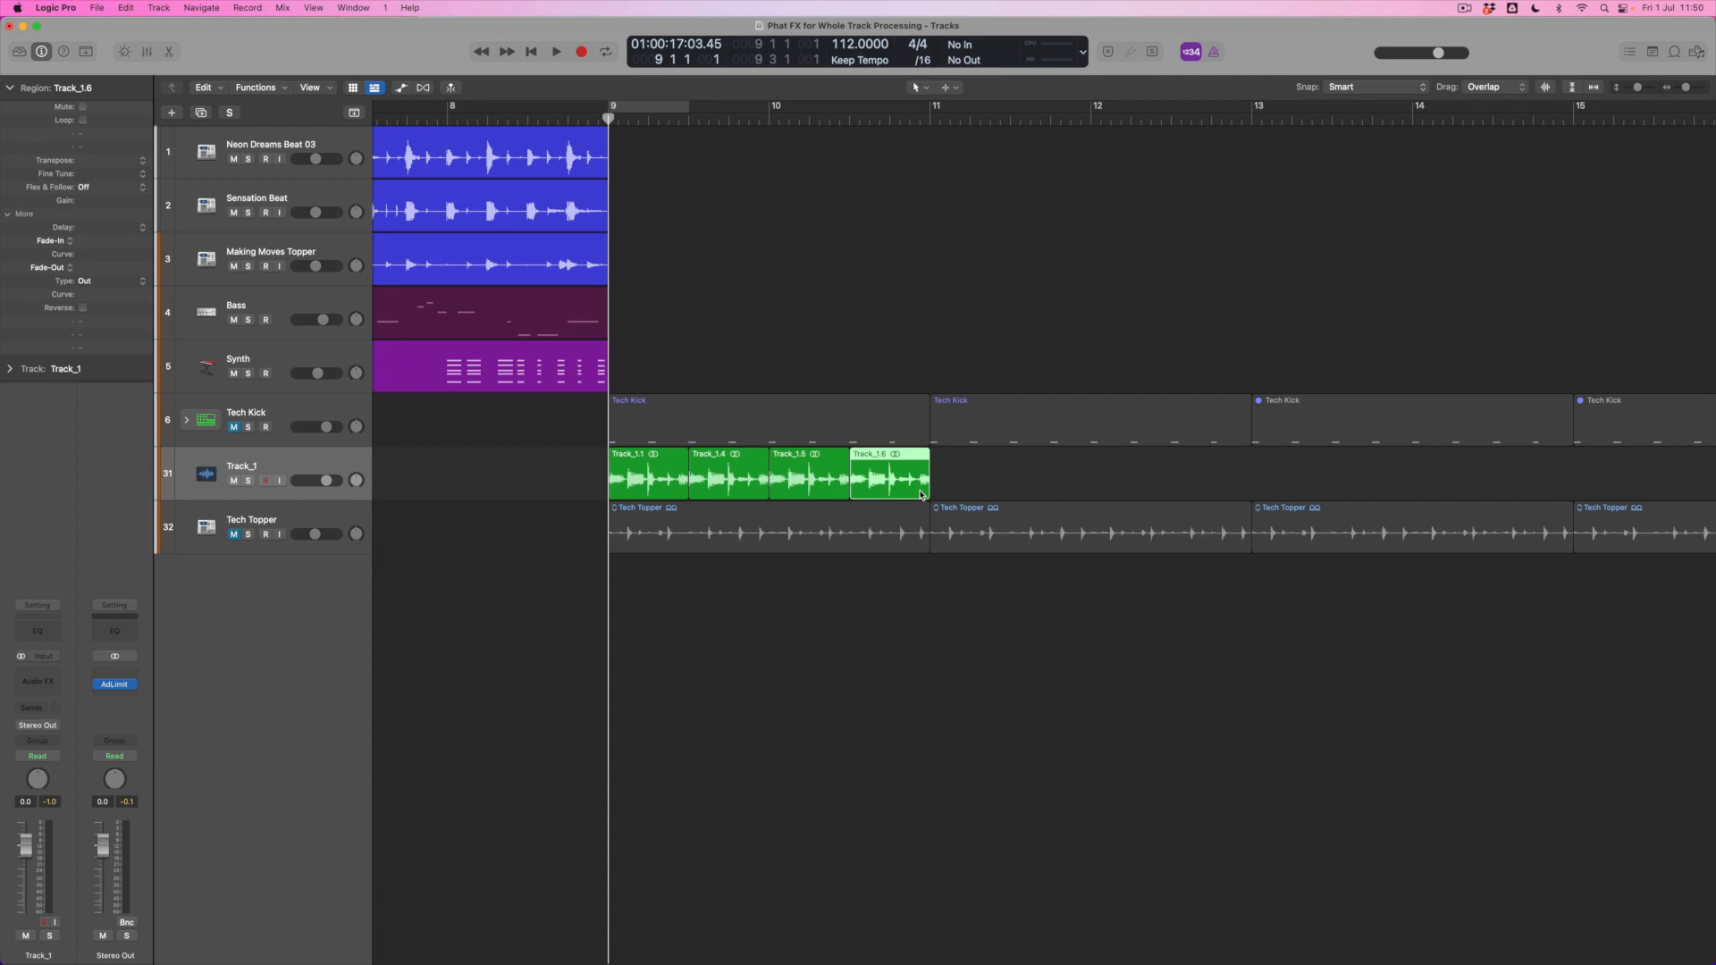
pyautogui.moveTo(921, 493); pyautogui.dragTo(977, 480)
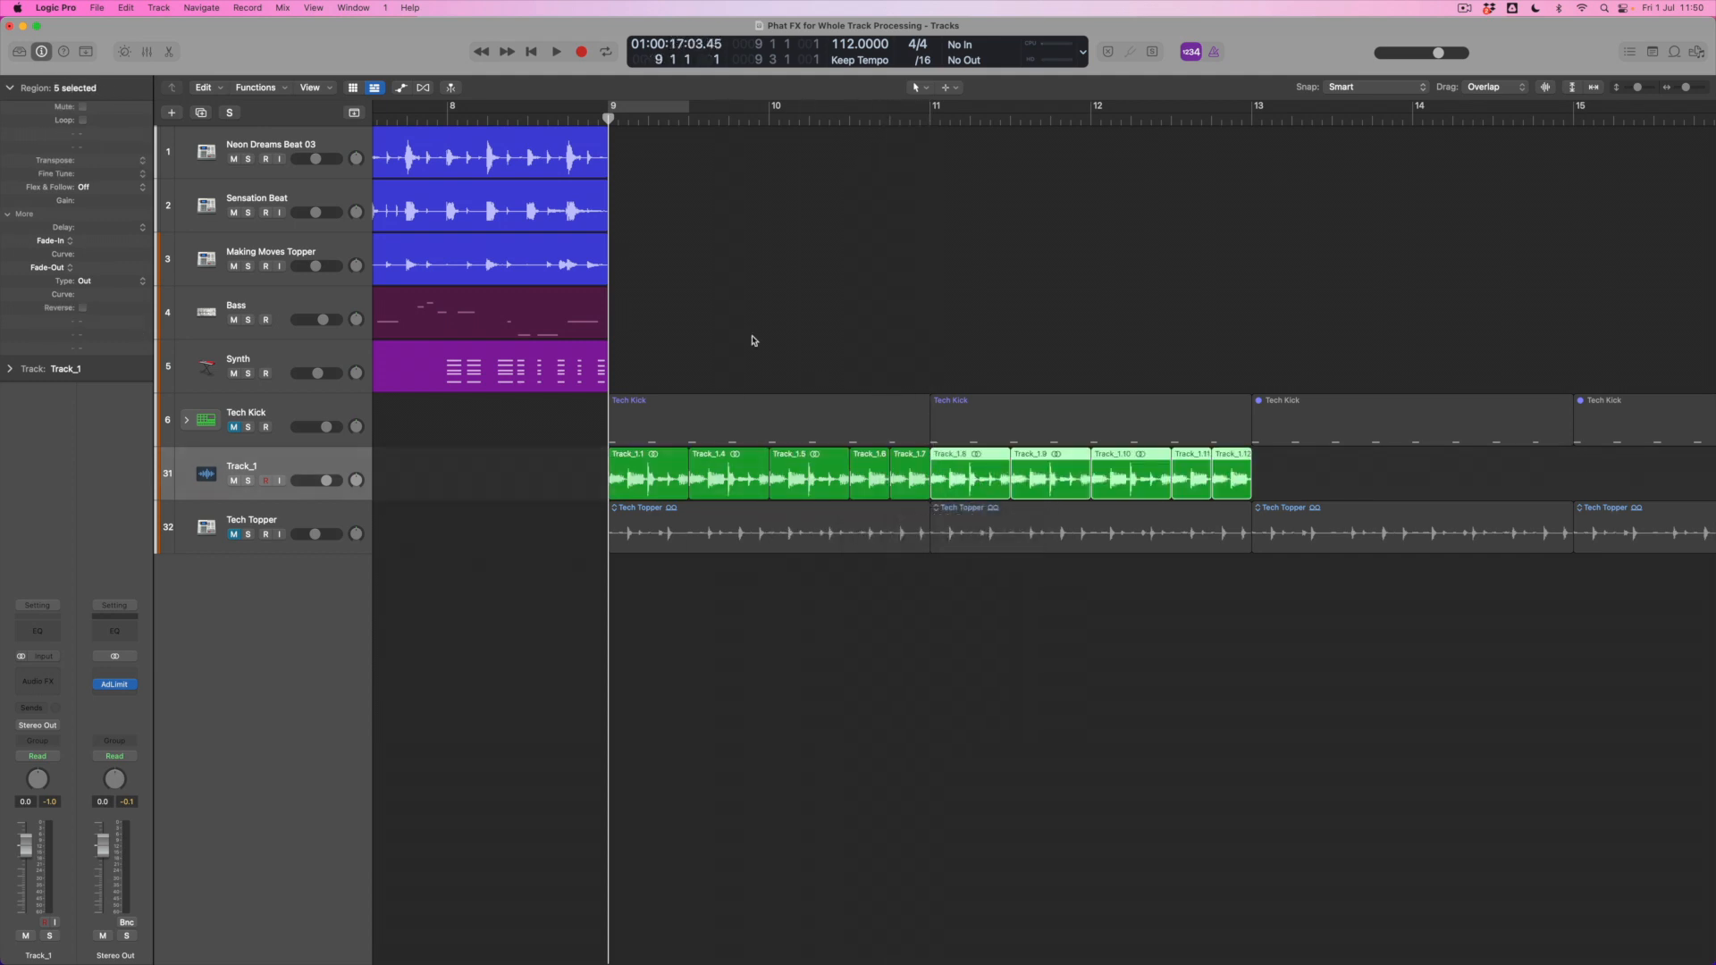
# Play the arrangement from bar 8 through the repeated slices to bar 13
pyautogui.click(445, 118)
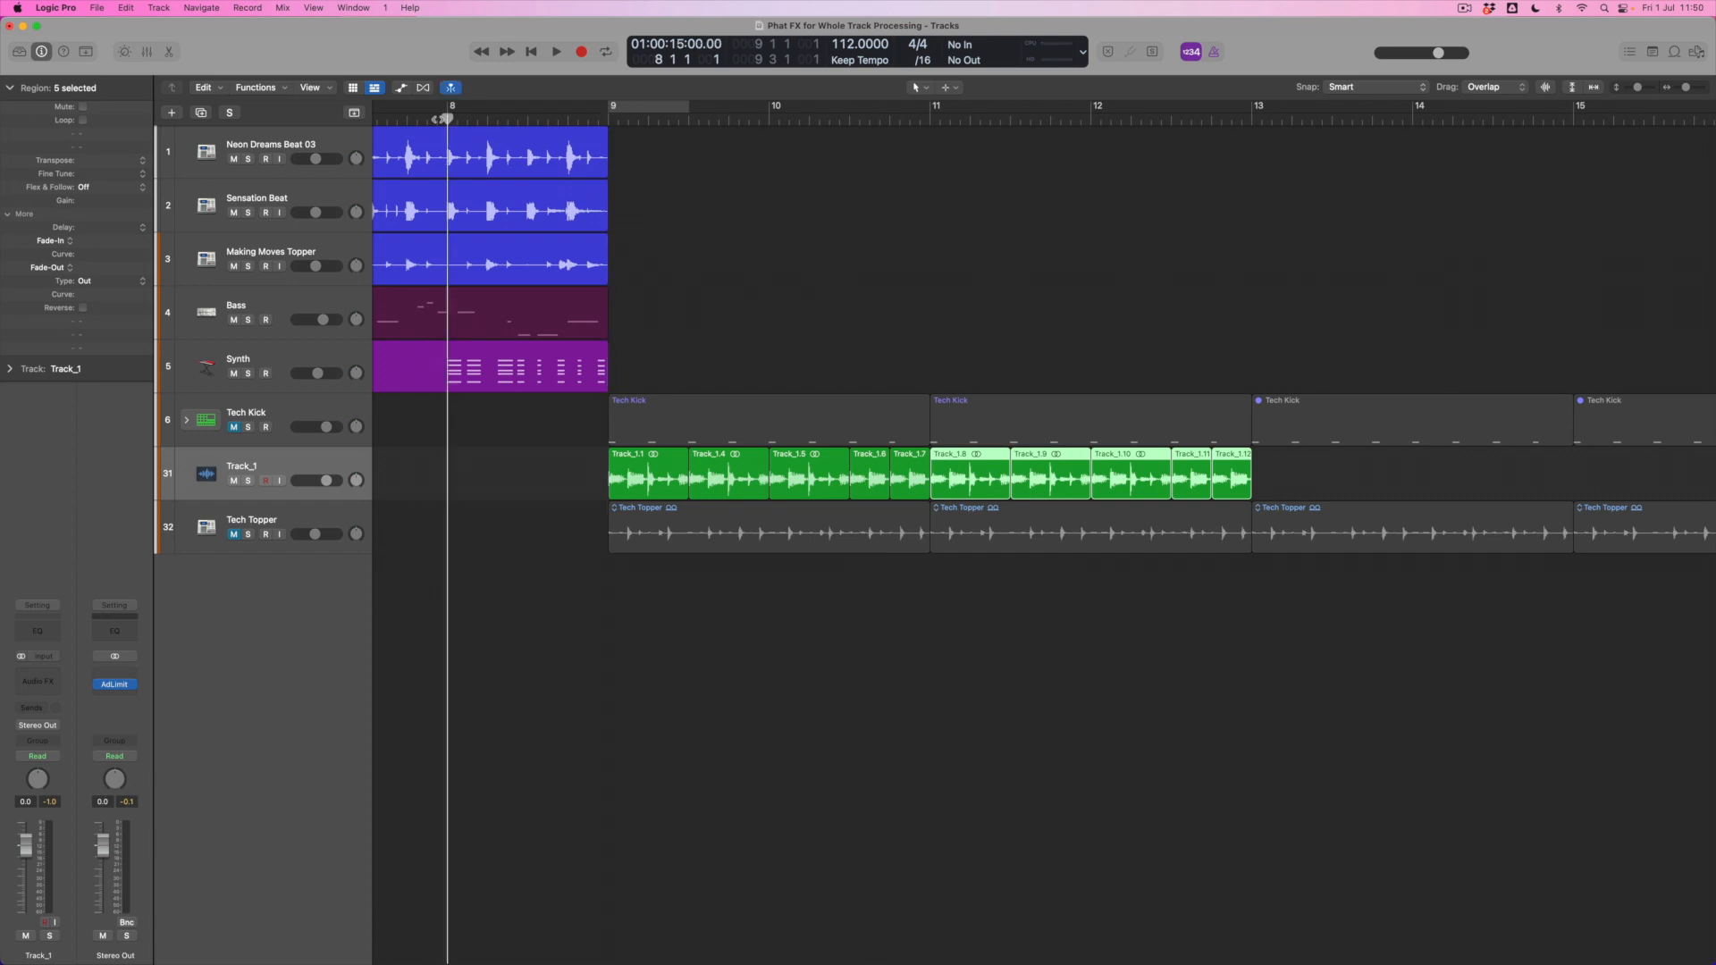
pyautogui.press('space')
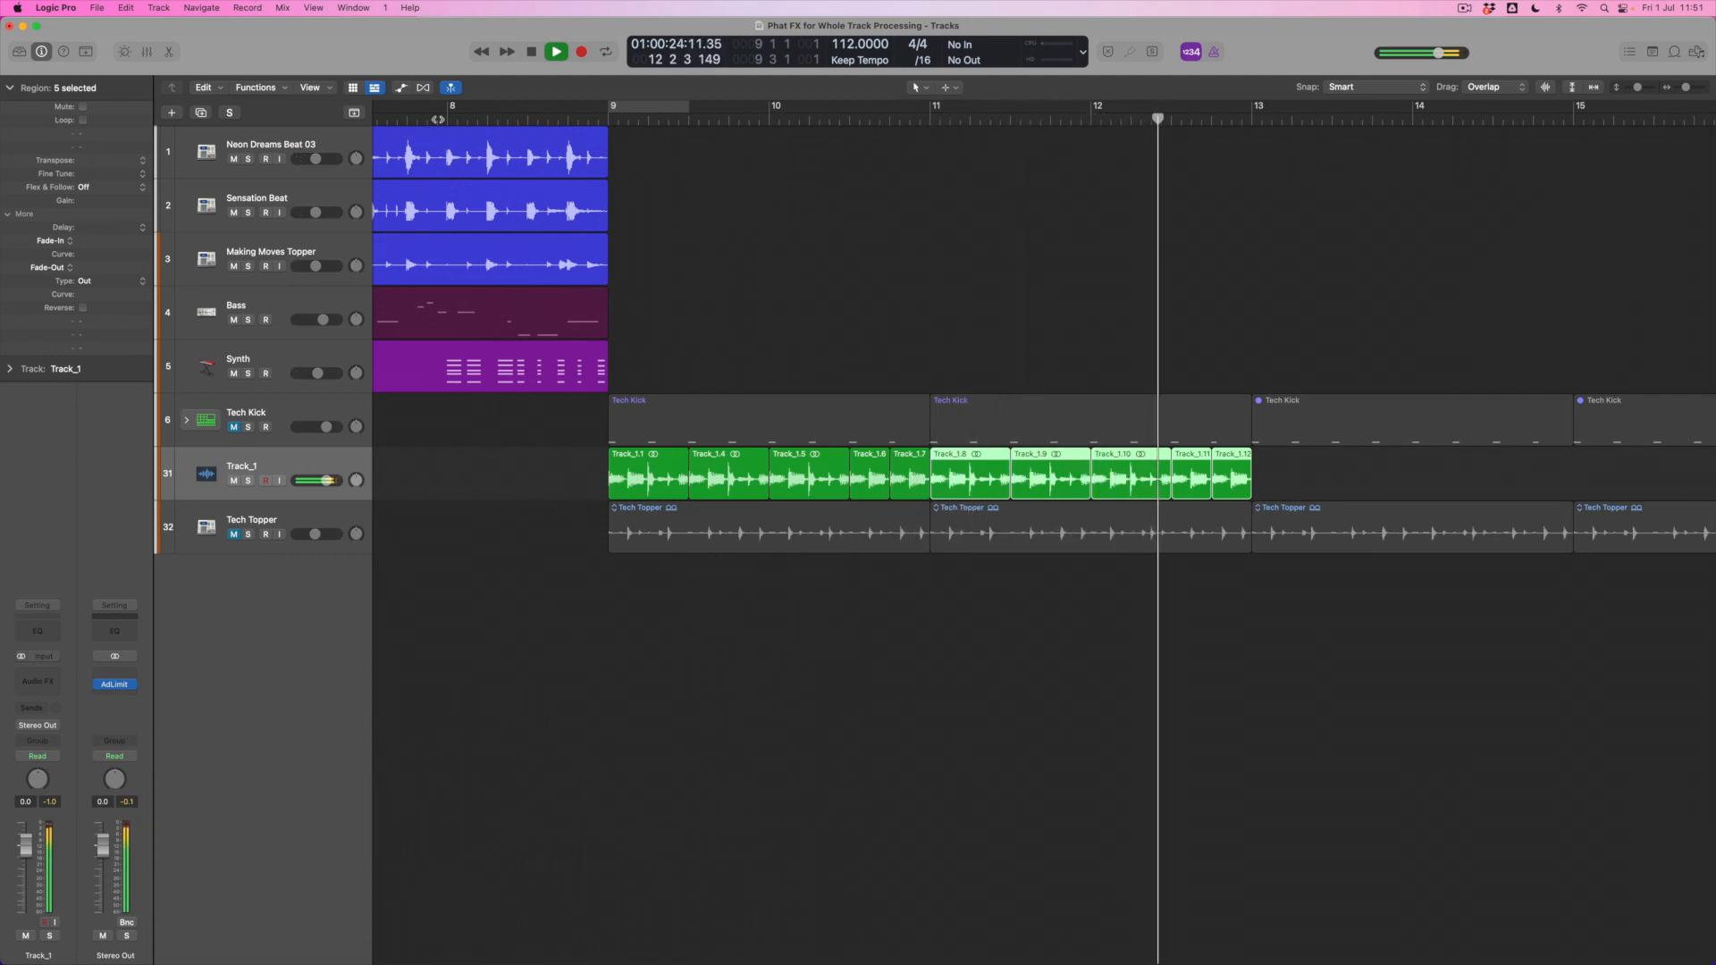
pyautogui.press('space')
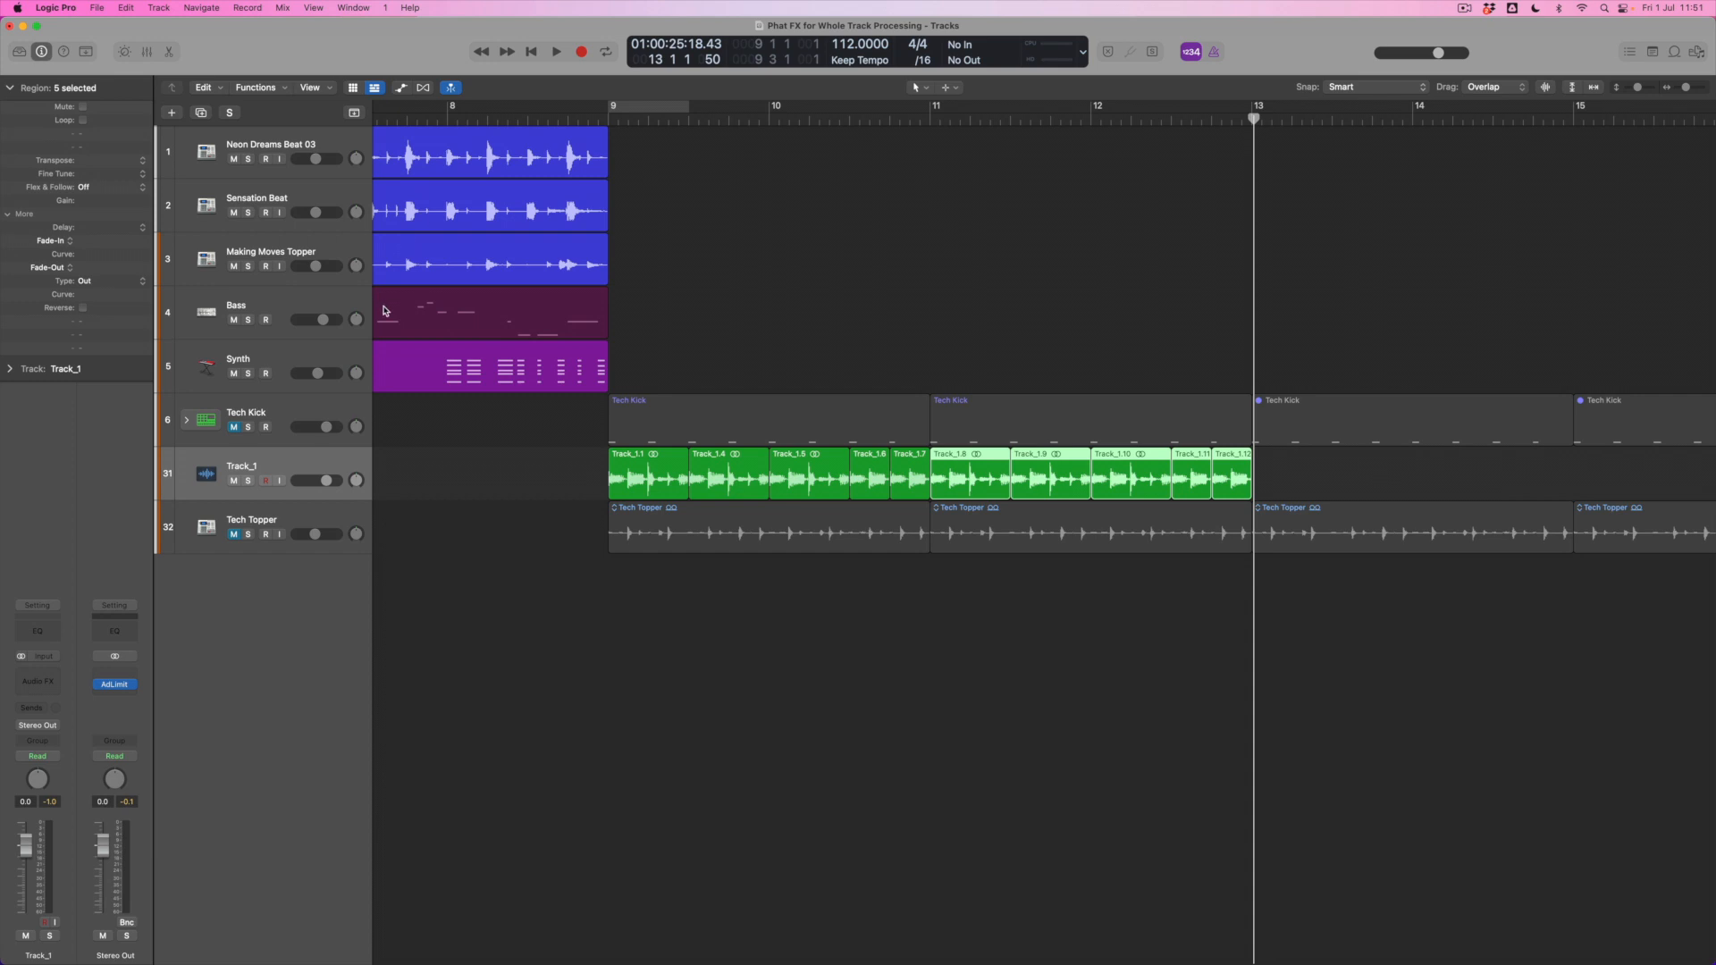
# Split the one-beat slice at the end of bar 10 in half with the Scissors tool, and return to the Pointer tool
pyautogui.click(763, 606)
pyautogui.click(910, 475)
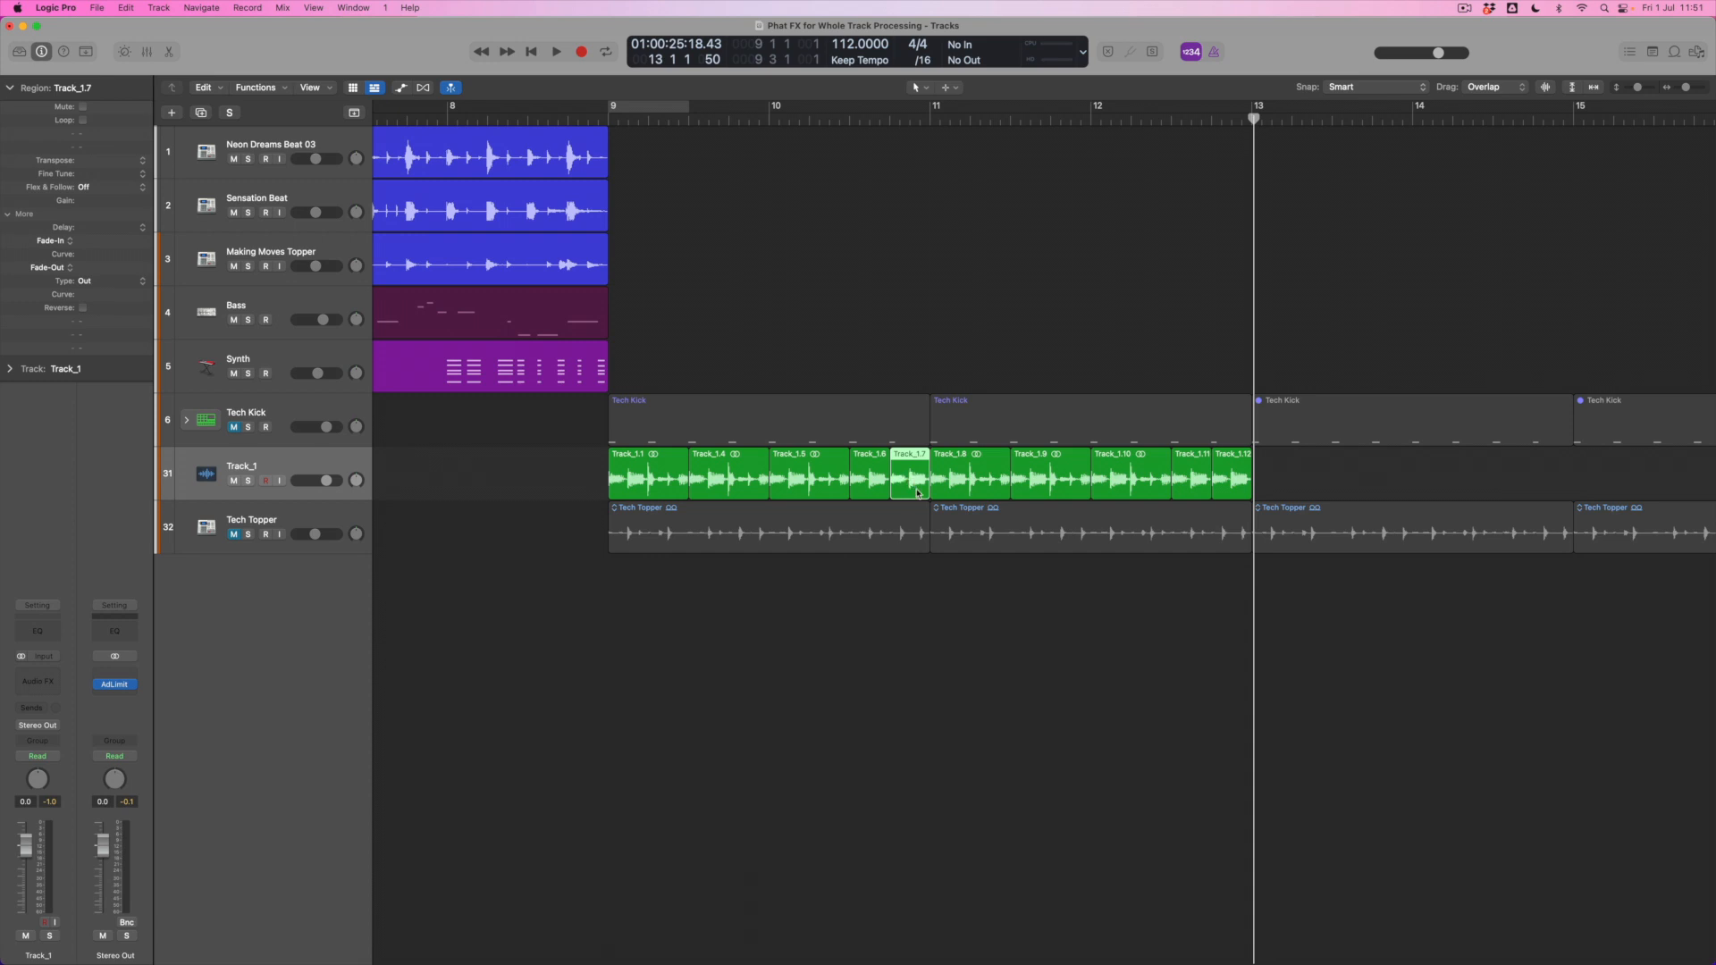
pyautogui.rightClick(917, 492)
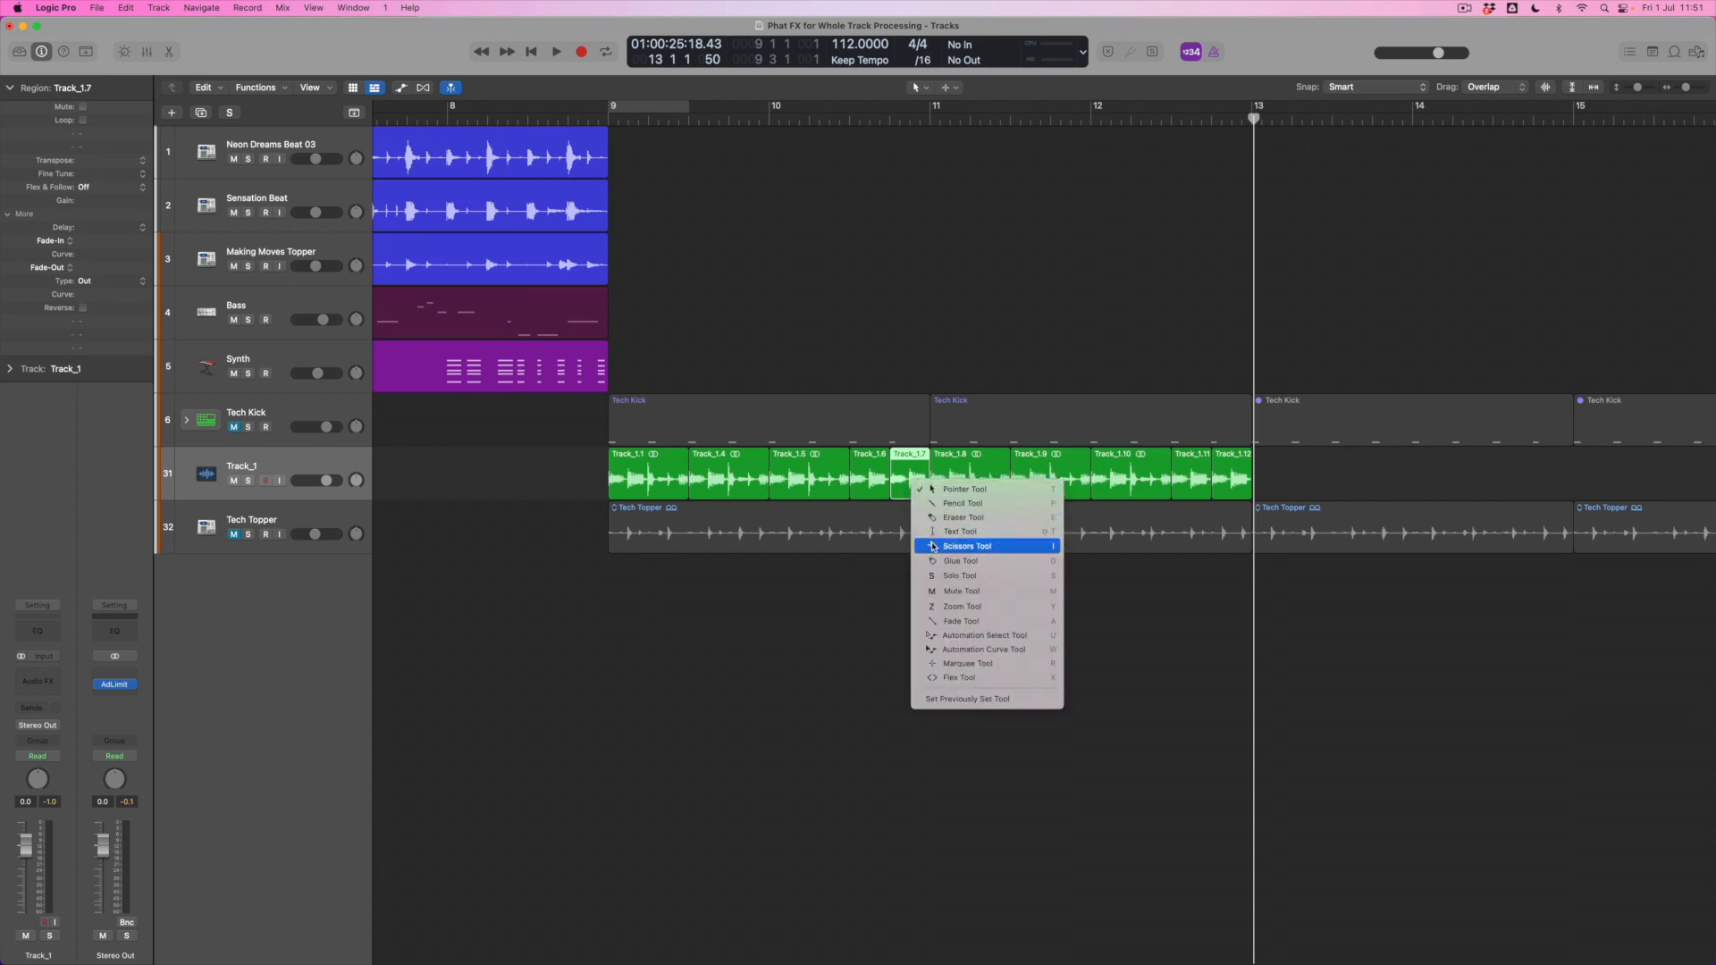
pyautogui.click(923, 547)
pyautogui.click(912, 479)
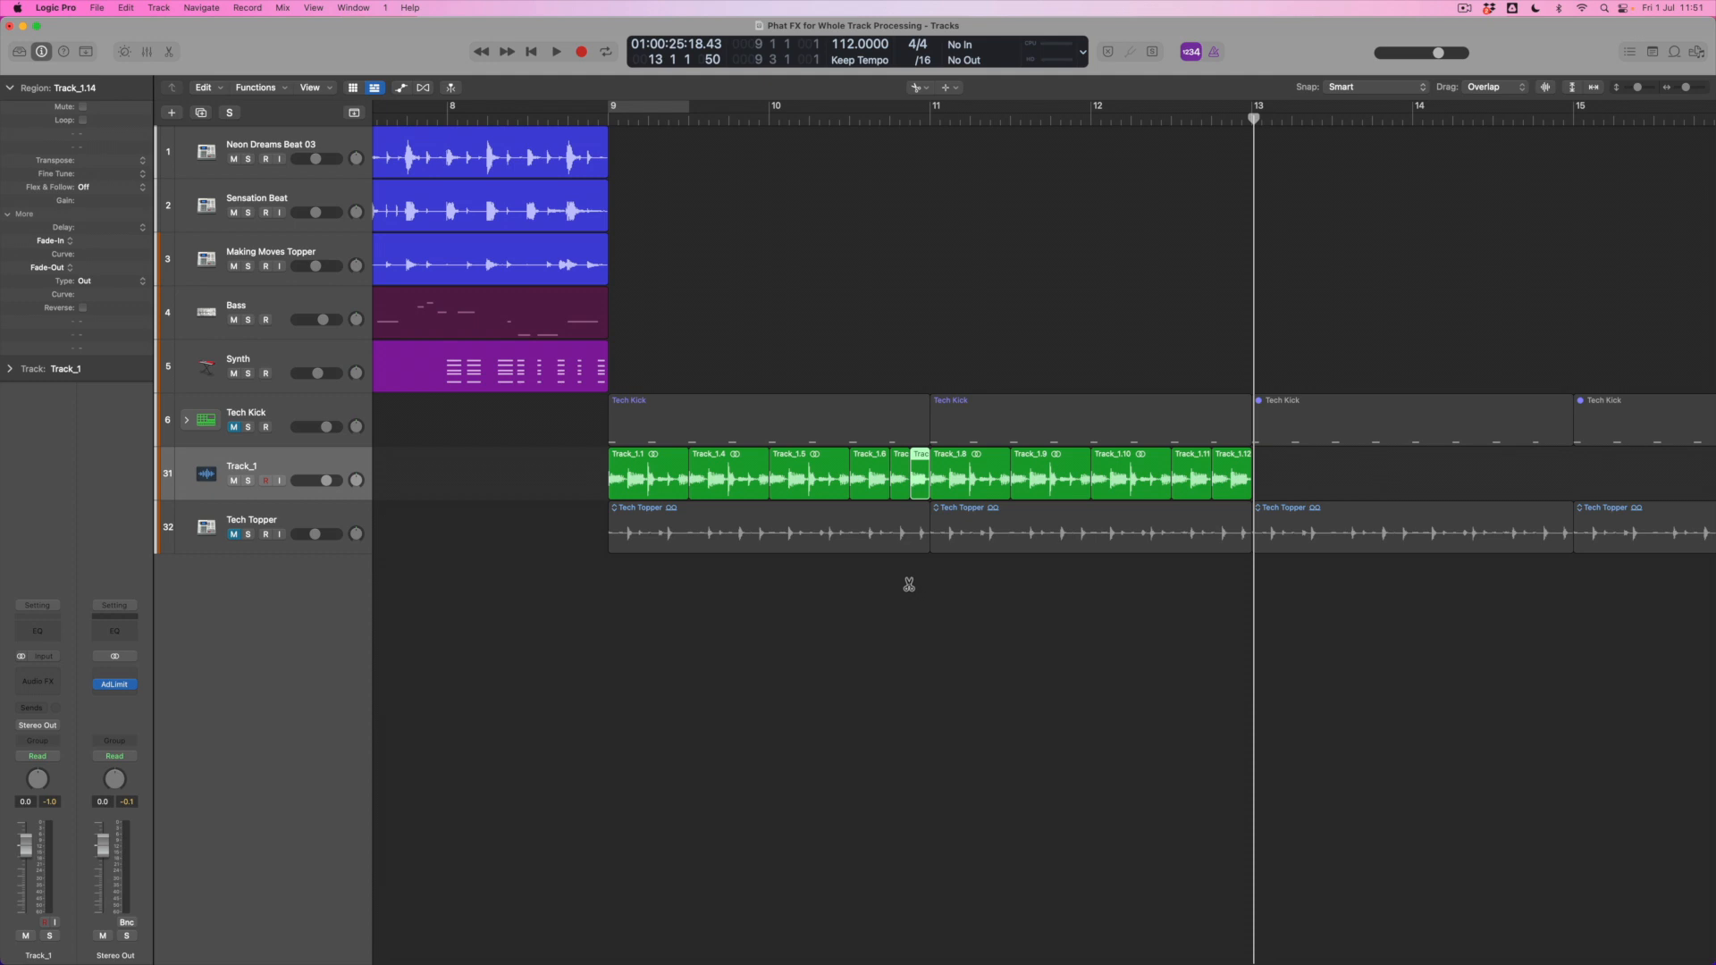
pyautogui.press('t')
pyautogui.press('t')
pyautogui.click(912, 575)
# Convert the half-beat slice at the end of bar 10 to a new audio file named "Rev"
pyautogui.click(920, 485)
pyautogui.rightClick(920, 480)
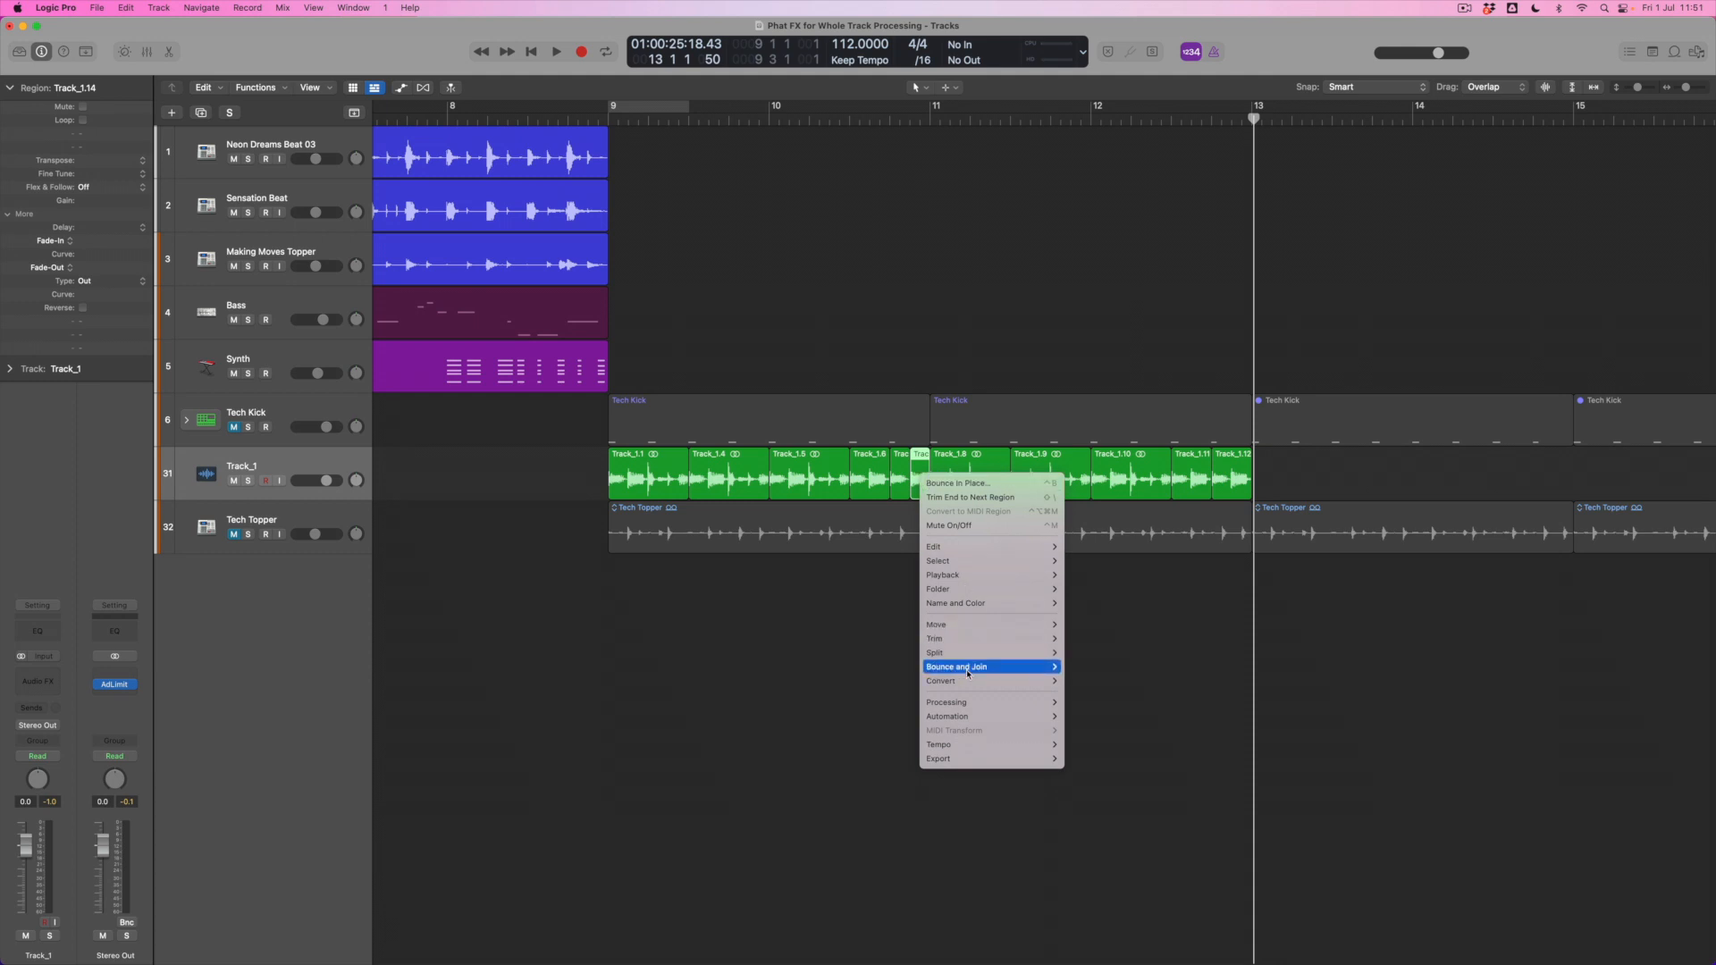
pyautogui.moveTo(965, 686)
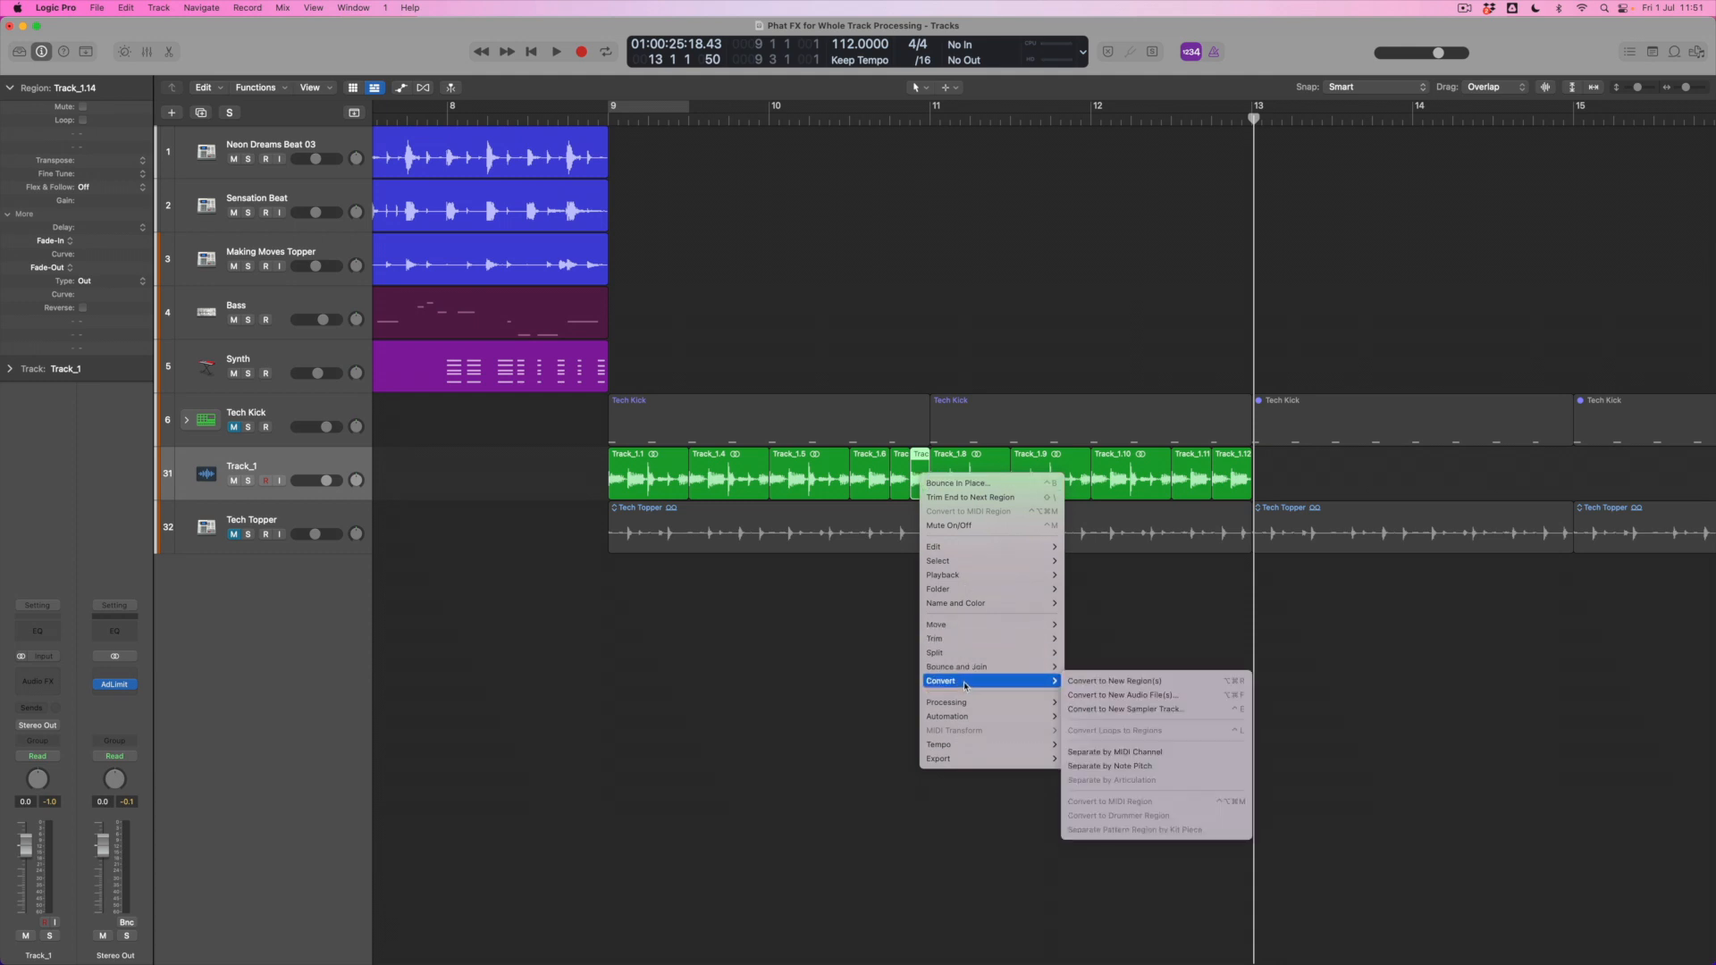
pyautogui.click(1152, 696)
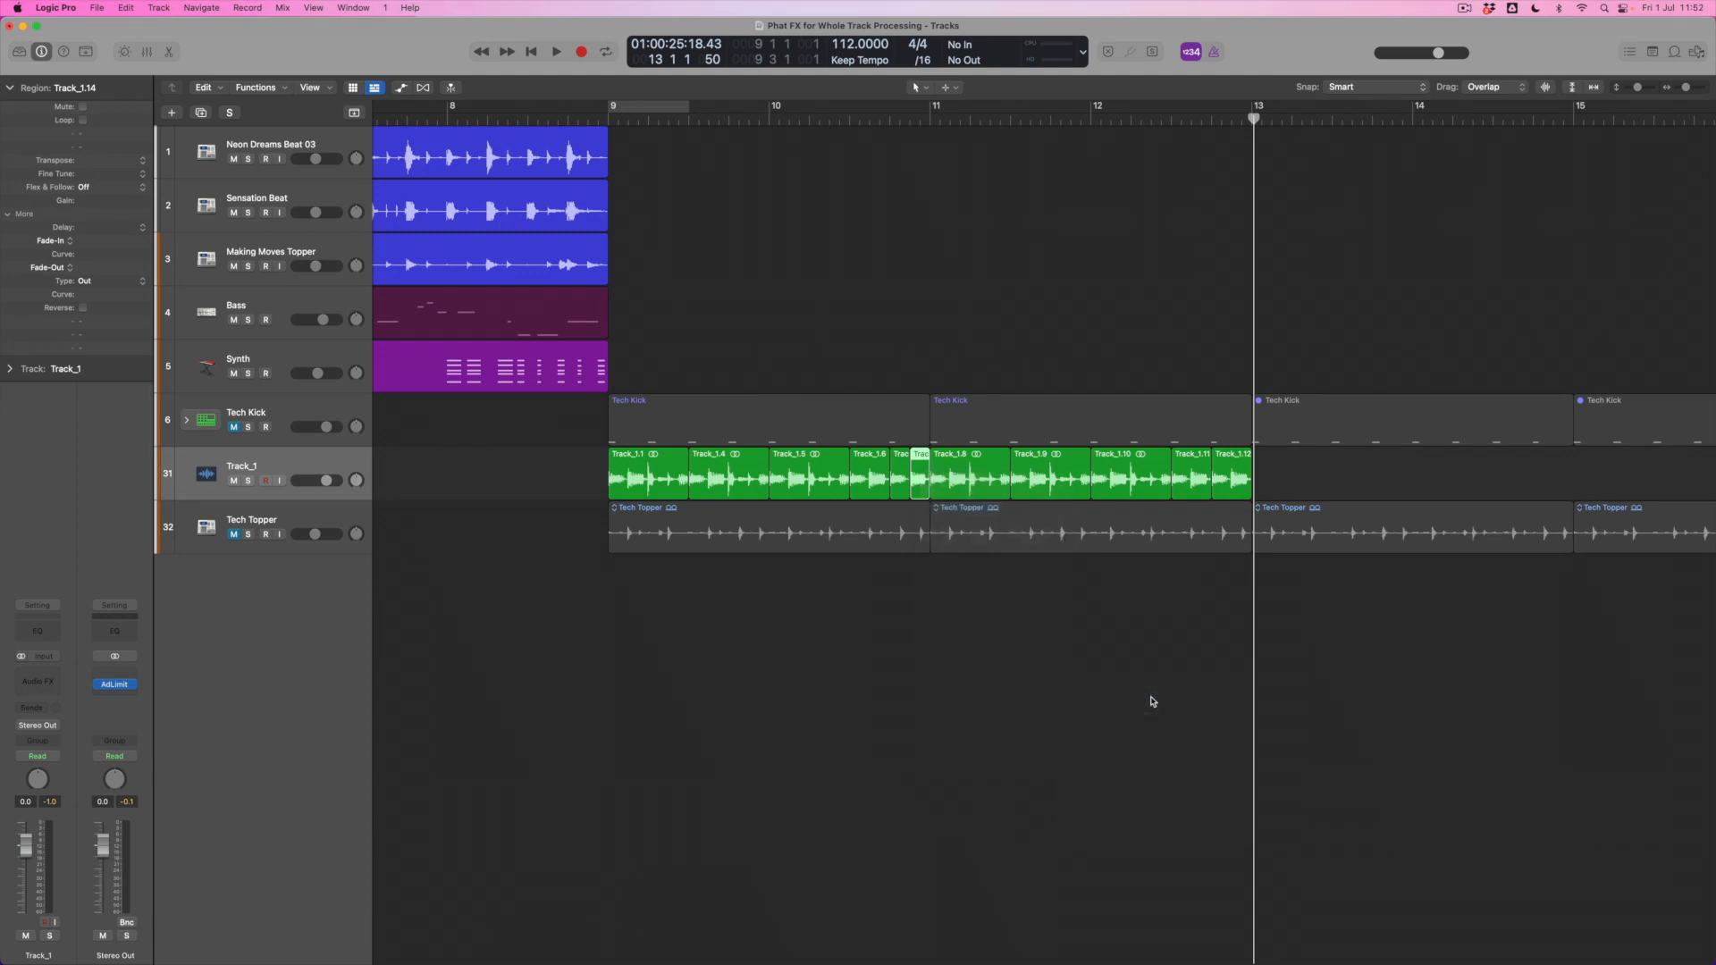
pyautogui.write('R')
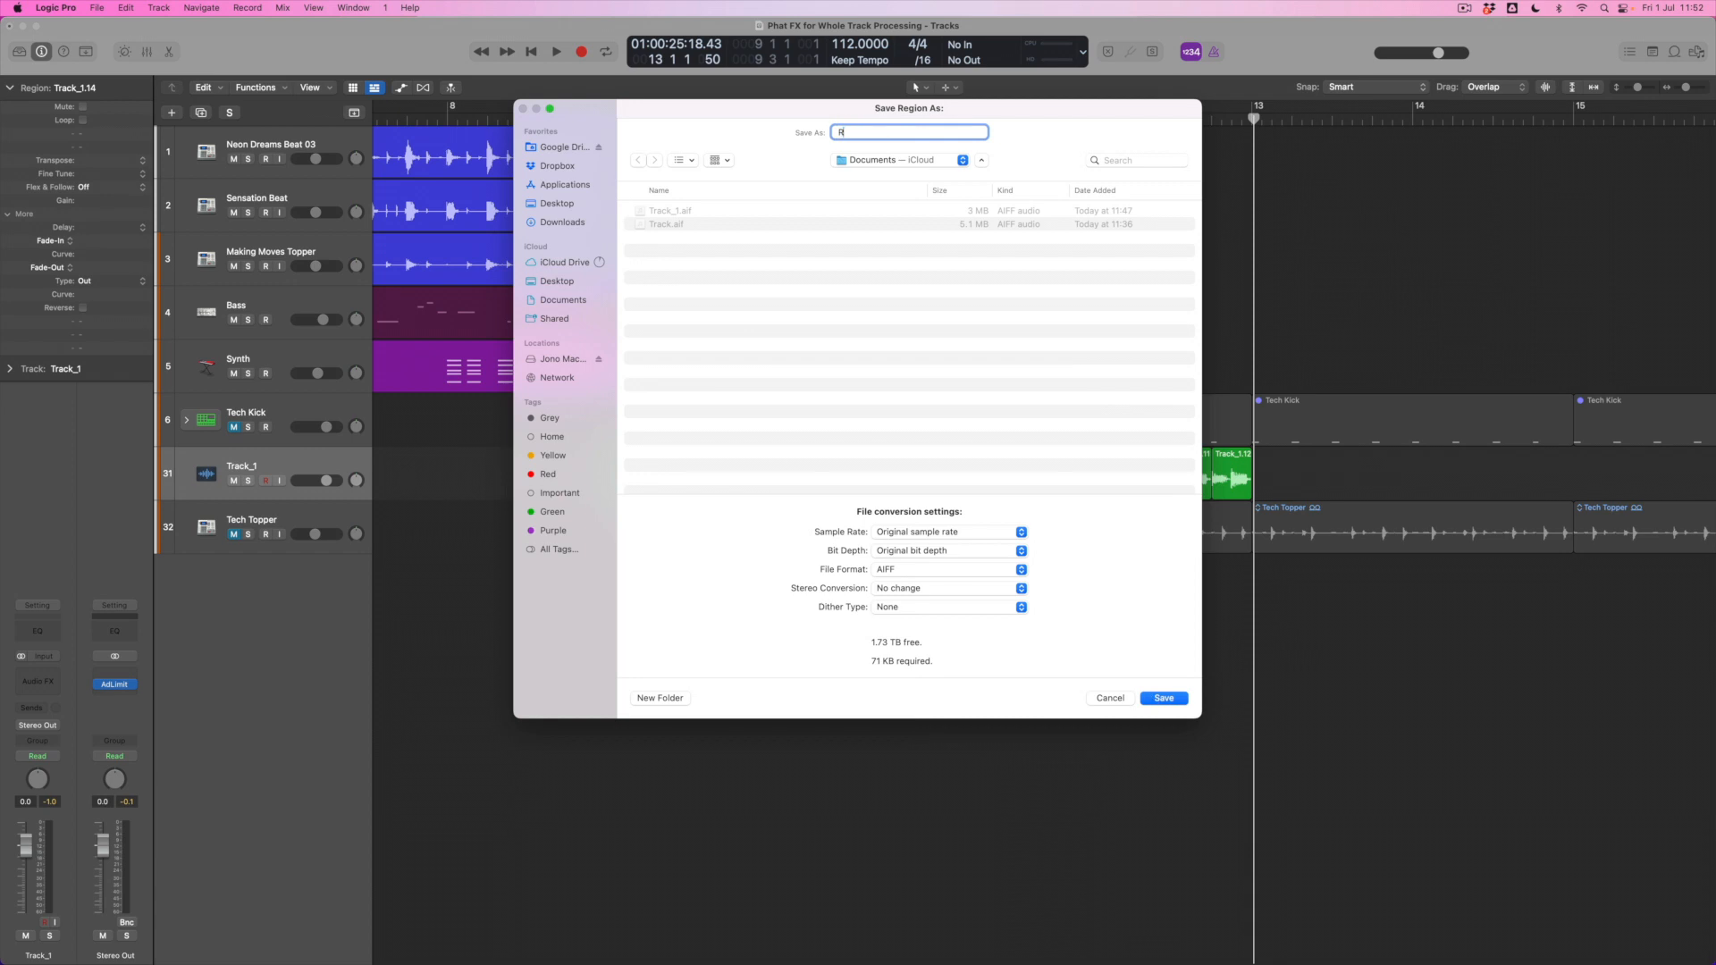
pyautogui.write('ev')
pyautogui.press('Return')
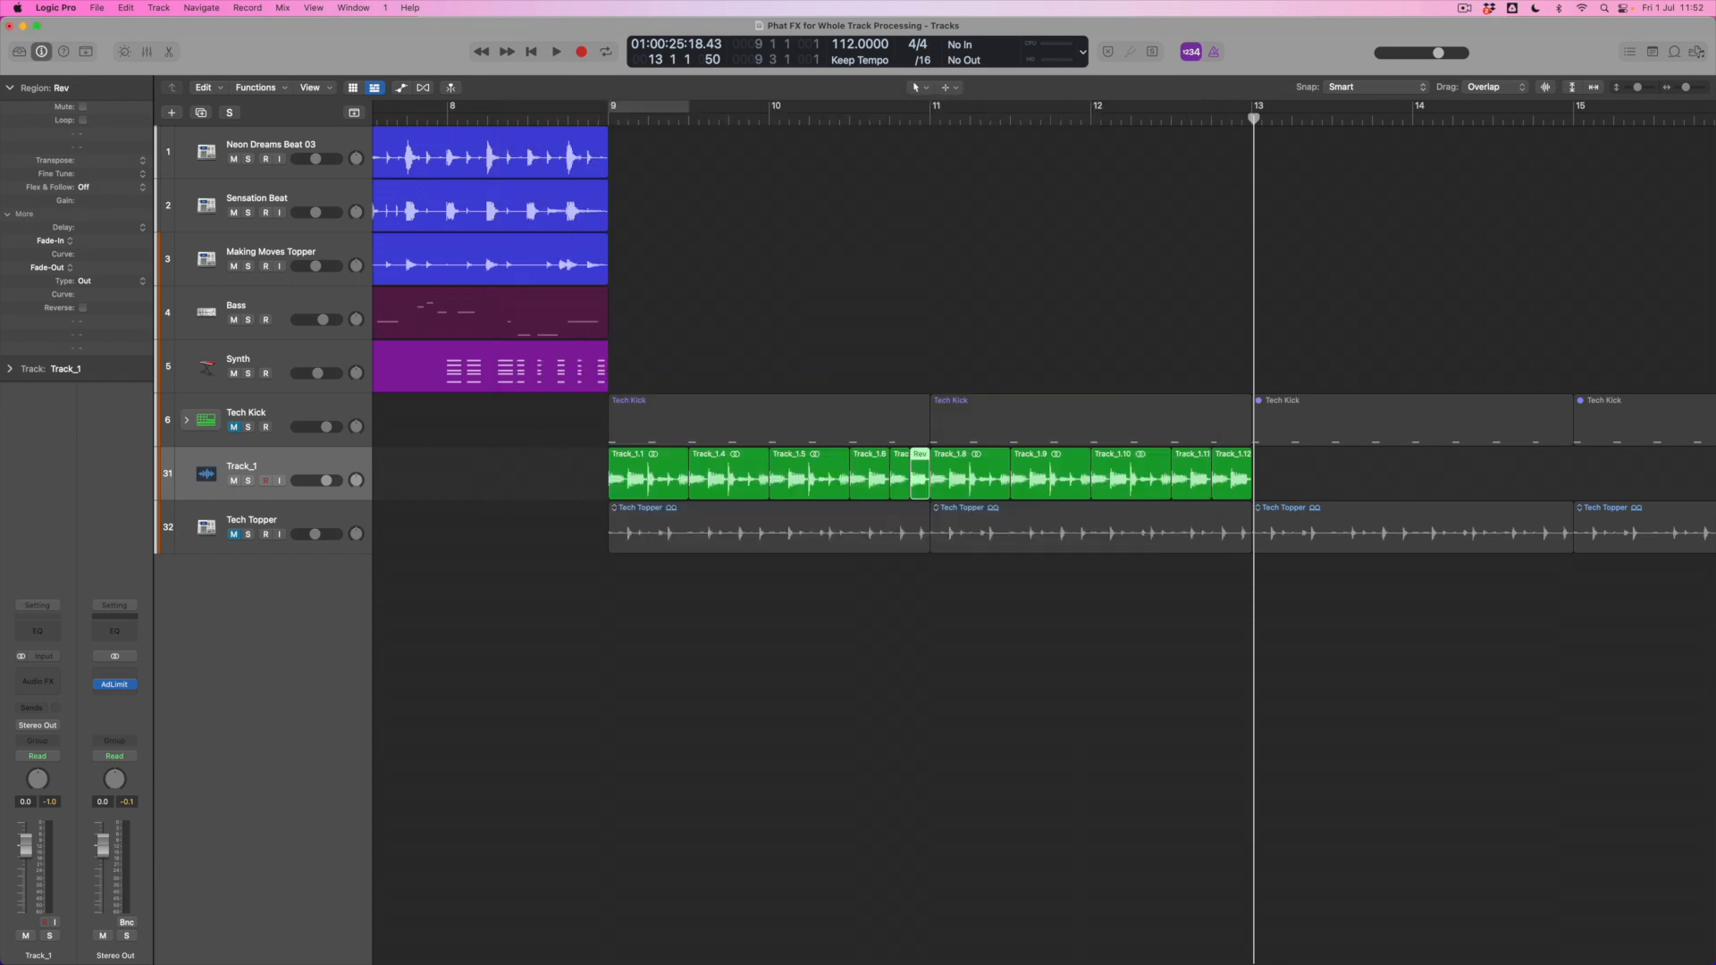
# Colour the Rev region at the end of bar 10 dark gold to set it apart from the green slices
pyautogui.press('super+Right')
pyautogui.press('super+Right')
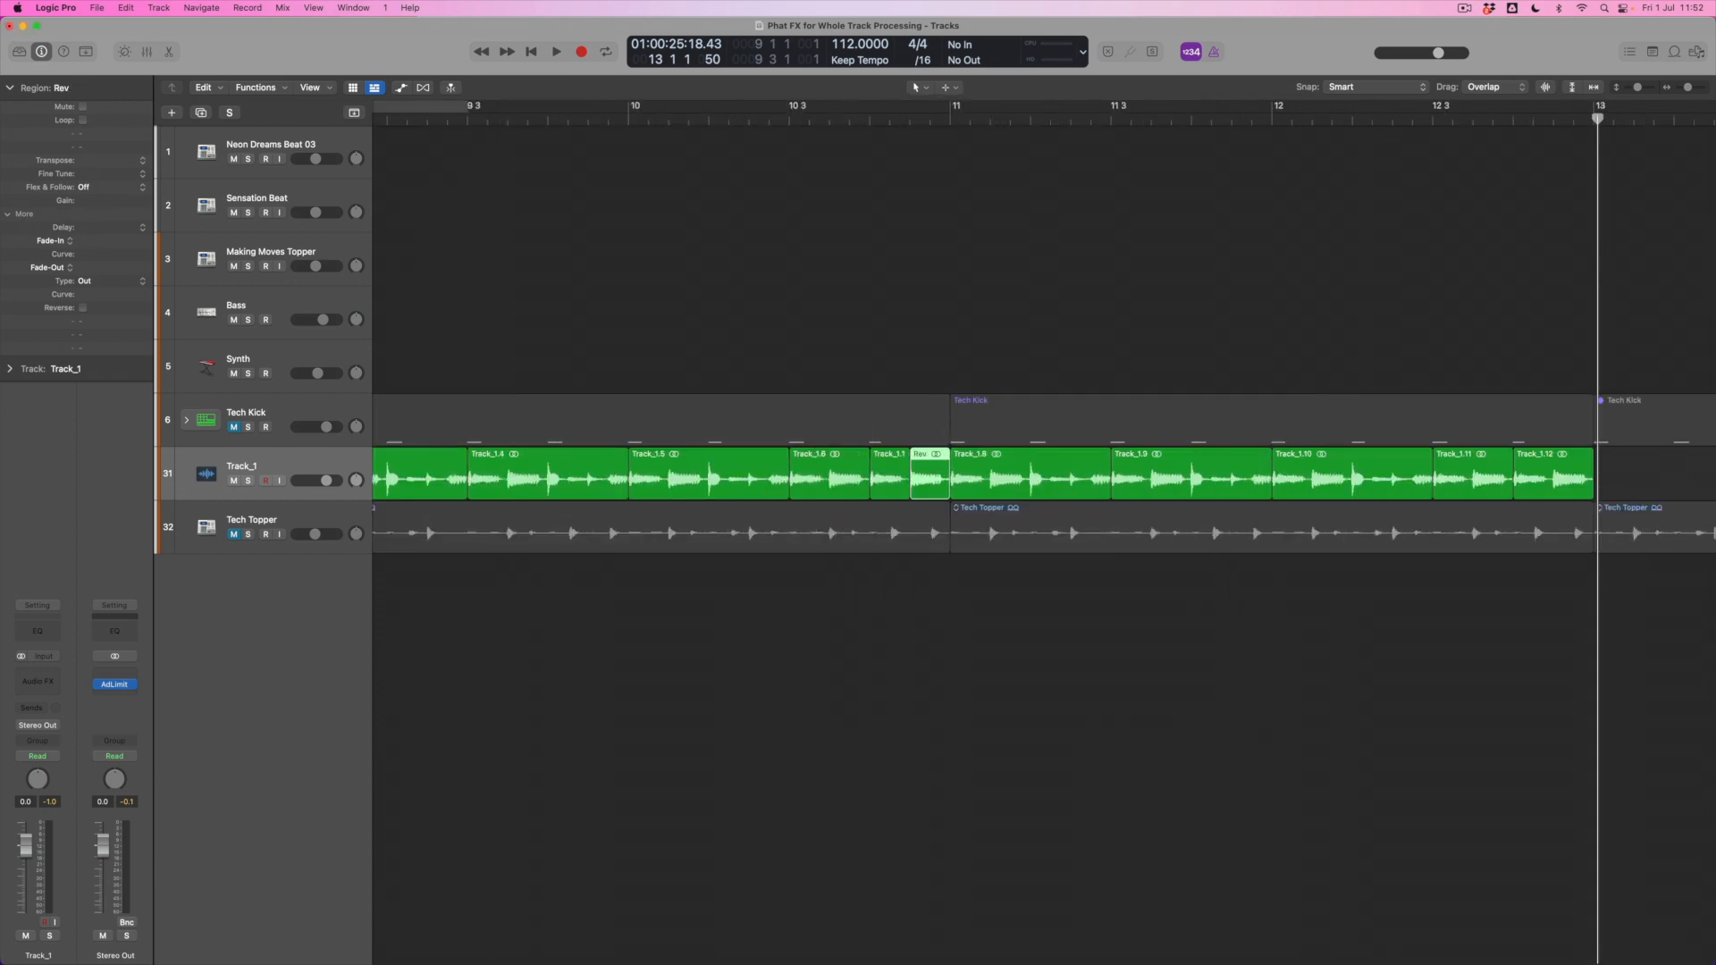
pyautogui.click(940, 636)
pyautogui.click(932, 488)
pyautogui.hotkey('alt', 'c')
pyautogui.click(951, 317)
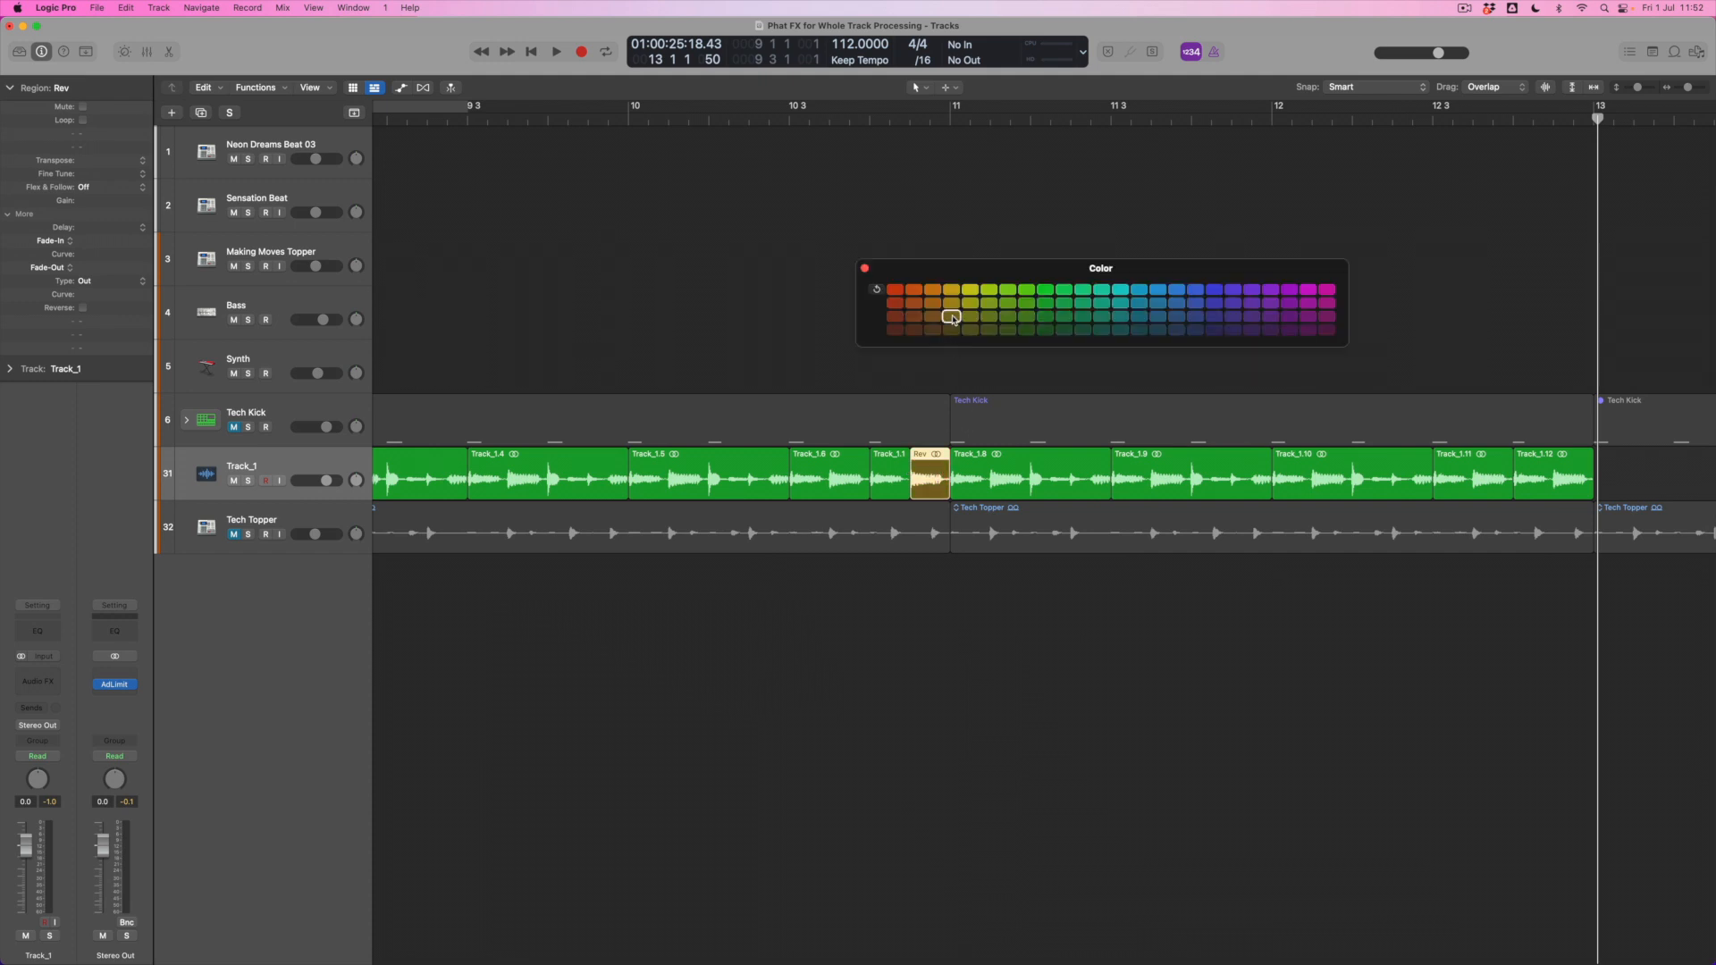
pyautogui.click(864, 269)
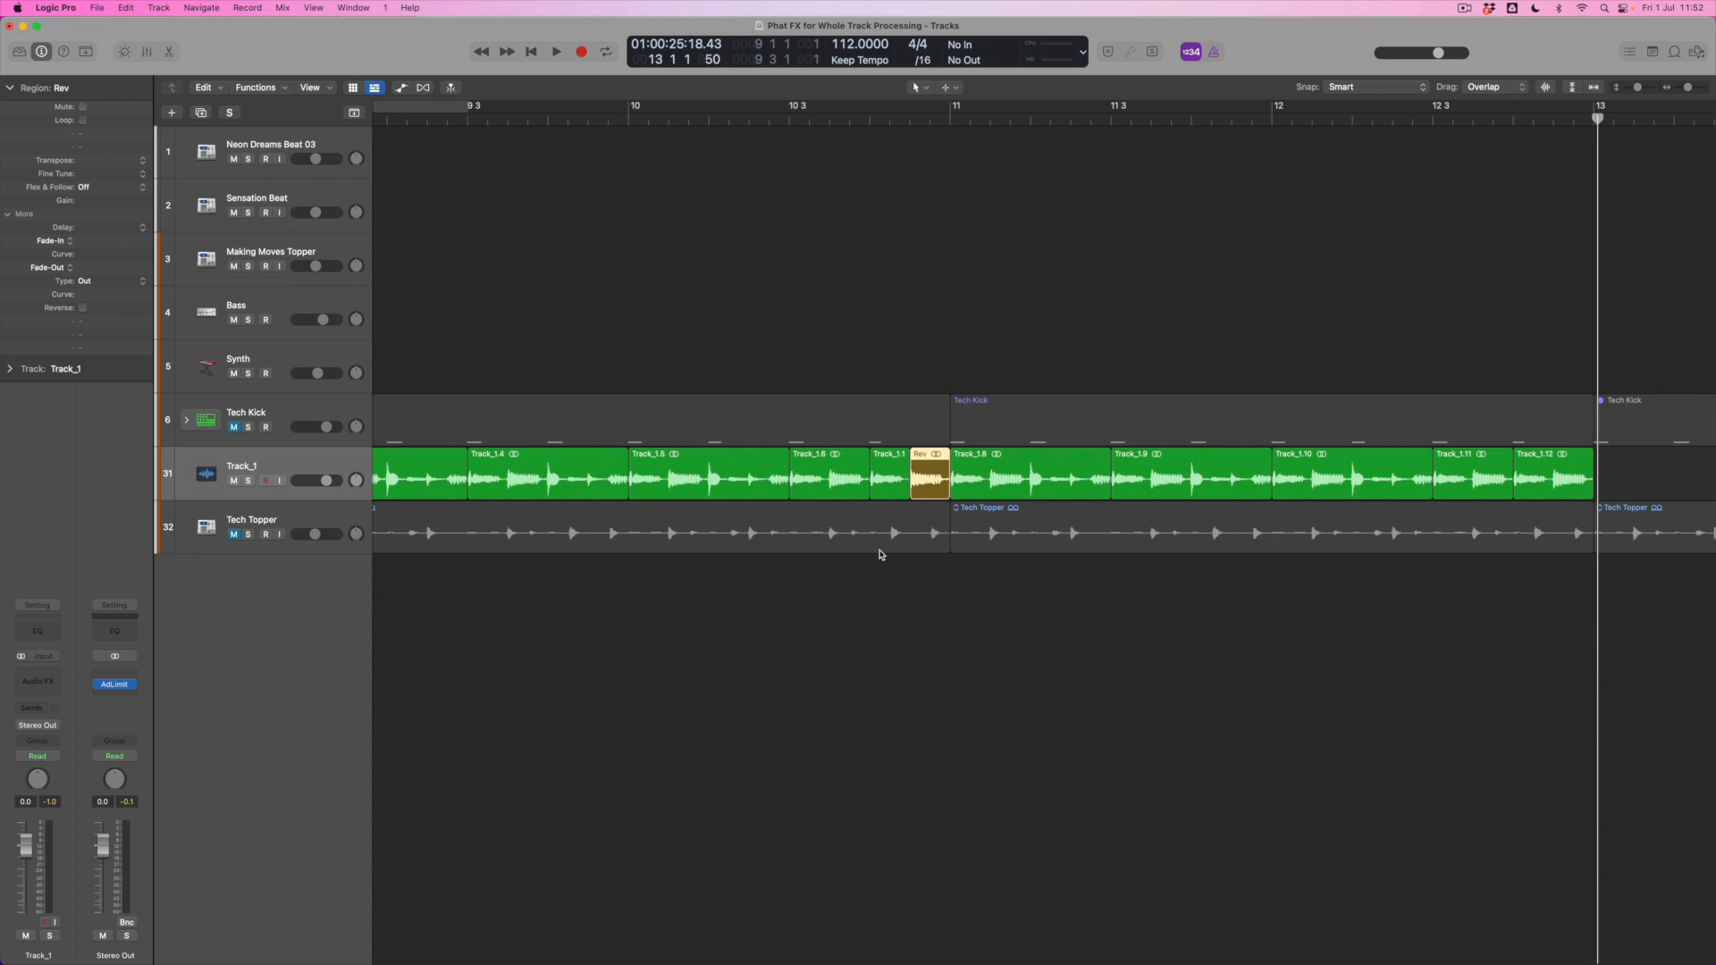
# Reverse the audio of the Rev region in the audio file editor, and close the editor
pyautogui.doubleClick(932, 471)
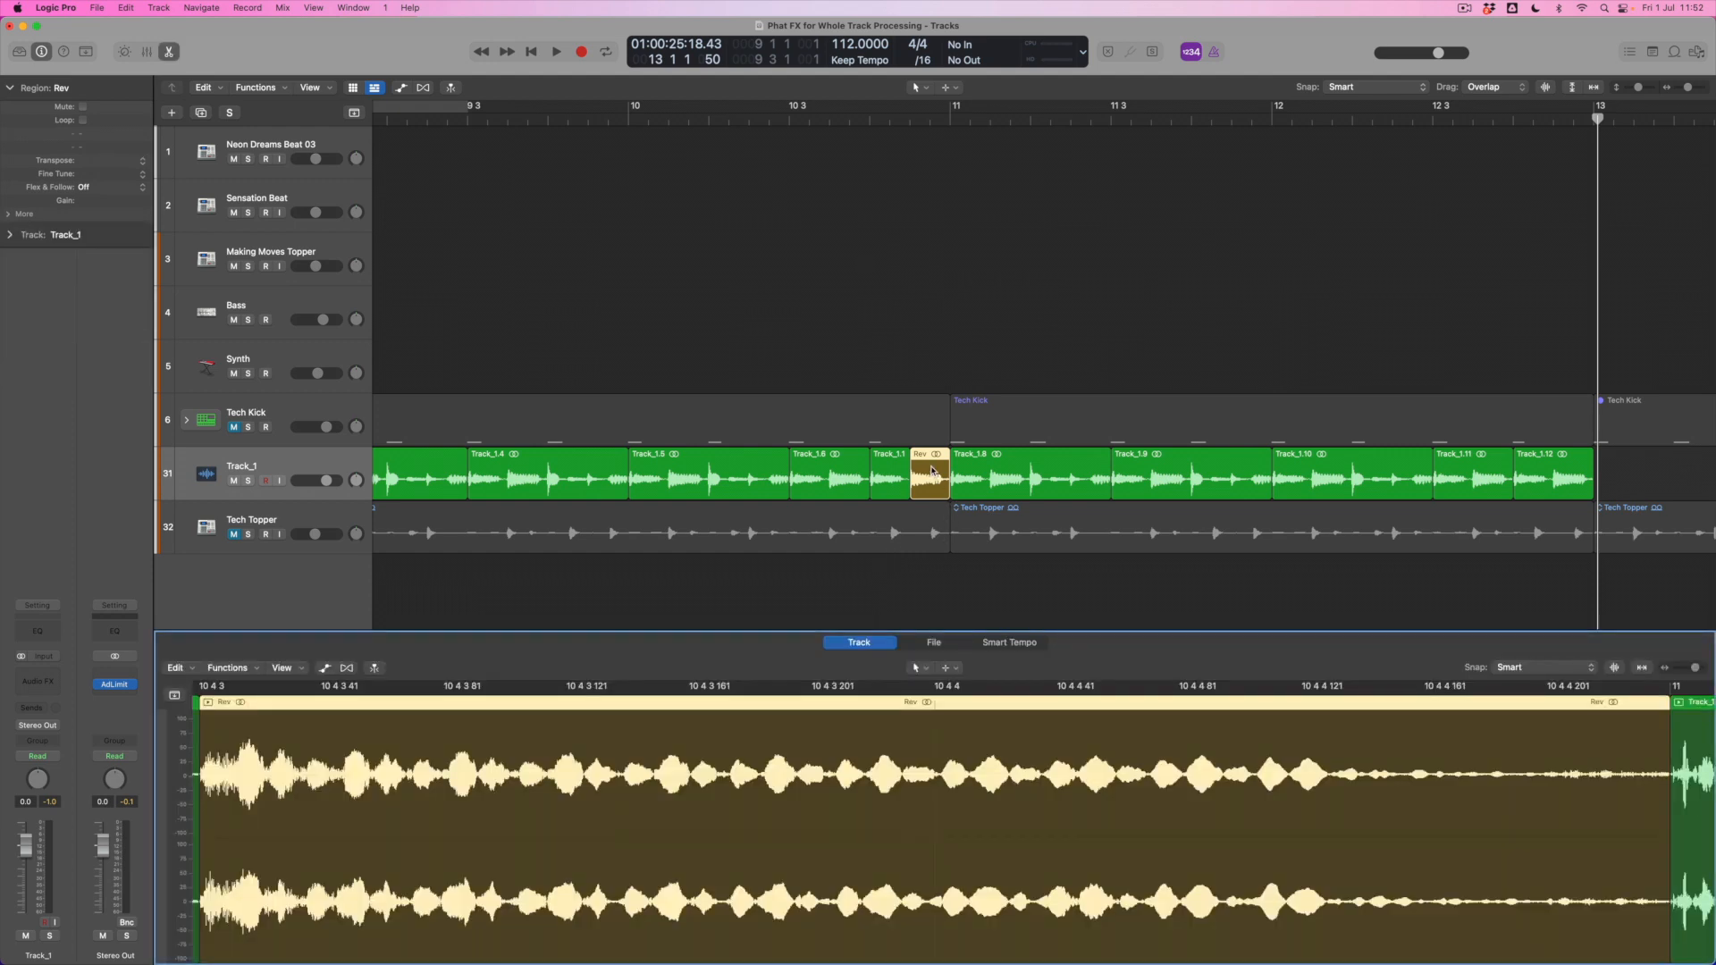
pyautogui.moveTo(761, 630); pyautogui.dragTo(791, 534)
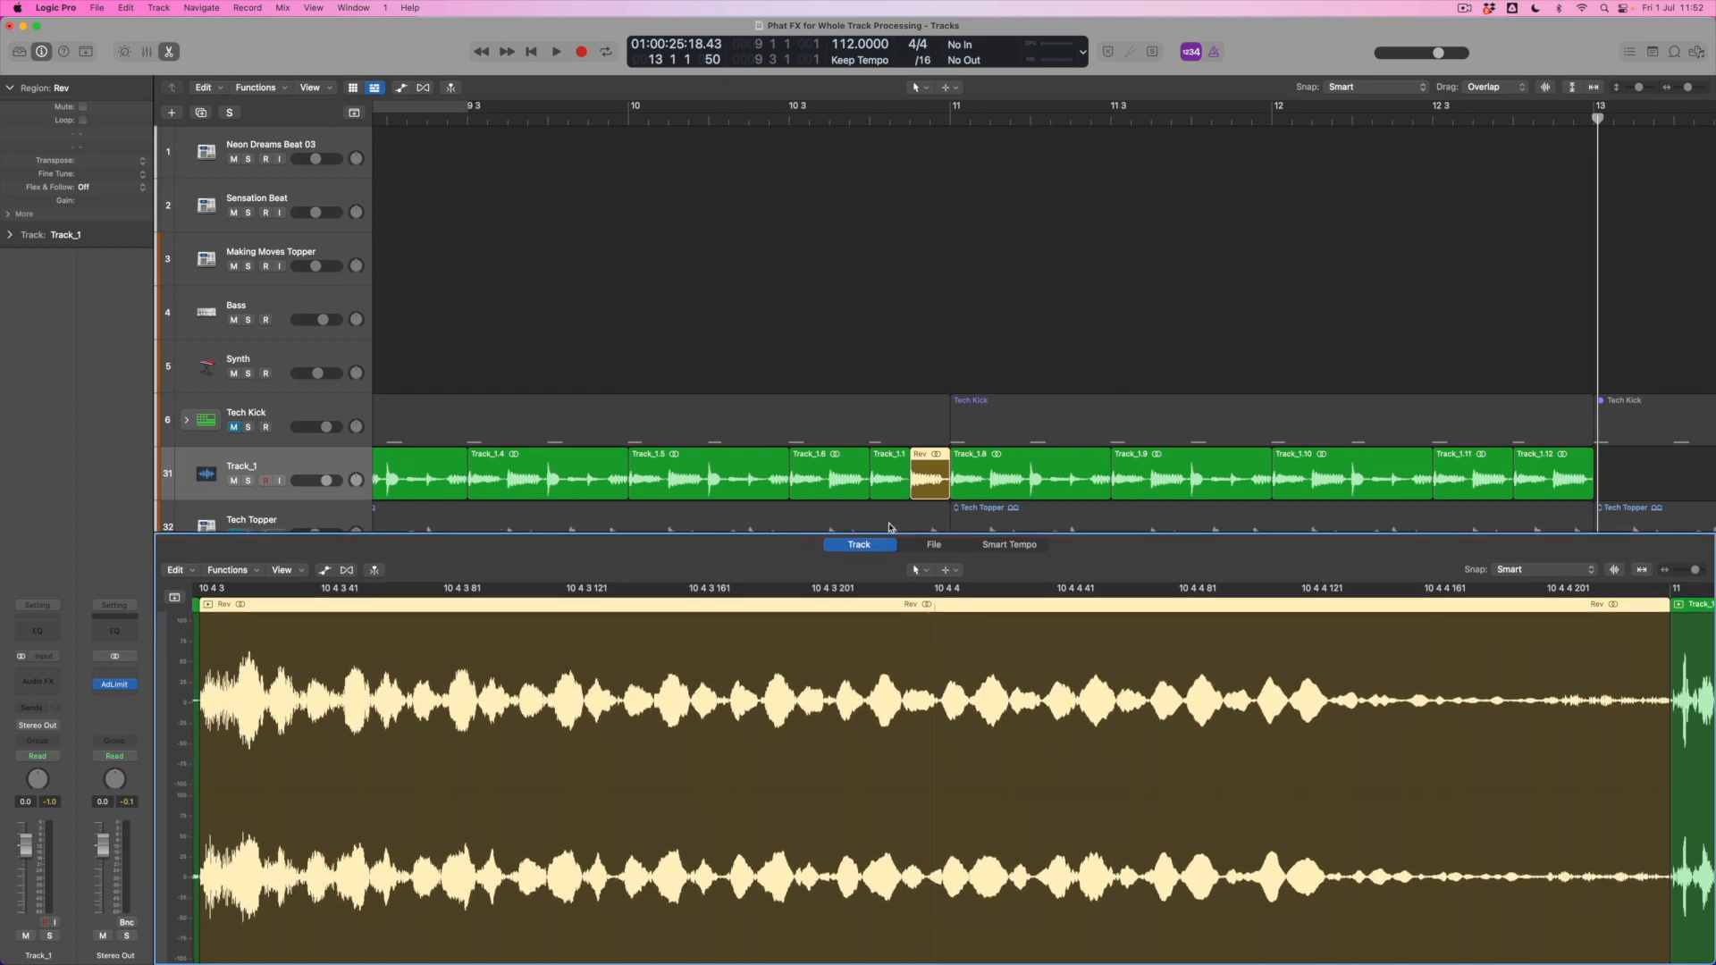
pyautogui.click(935, 548)
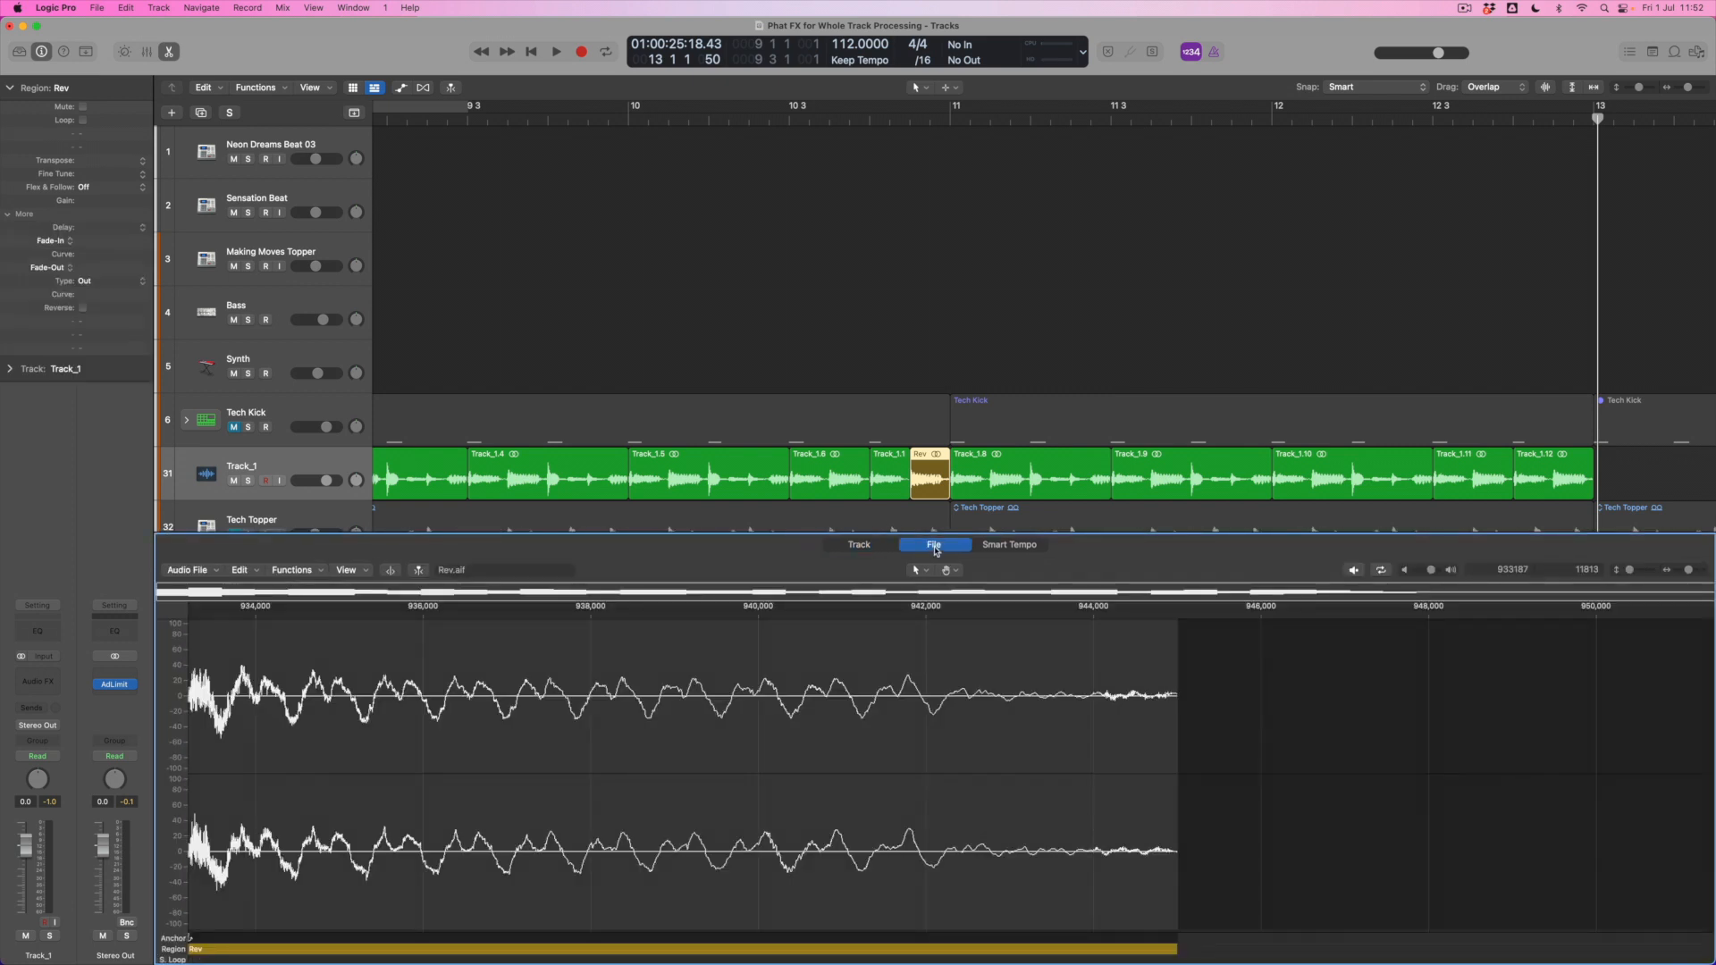
pyautogui.click(294, 571)
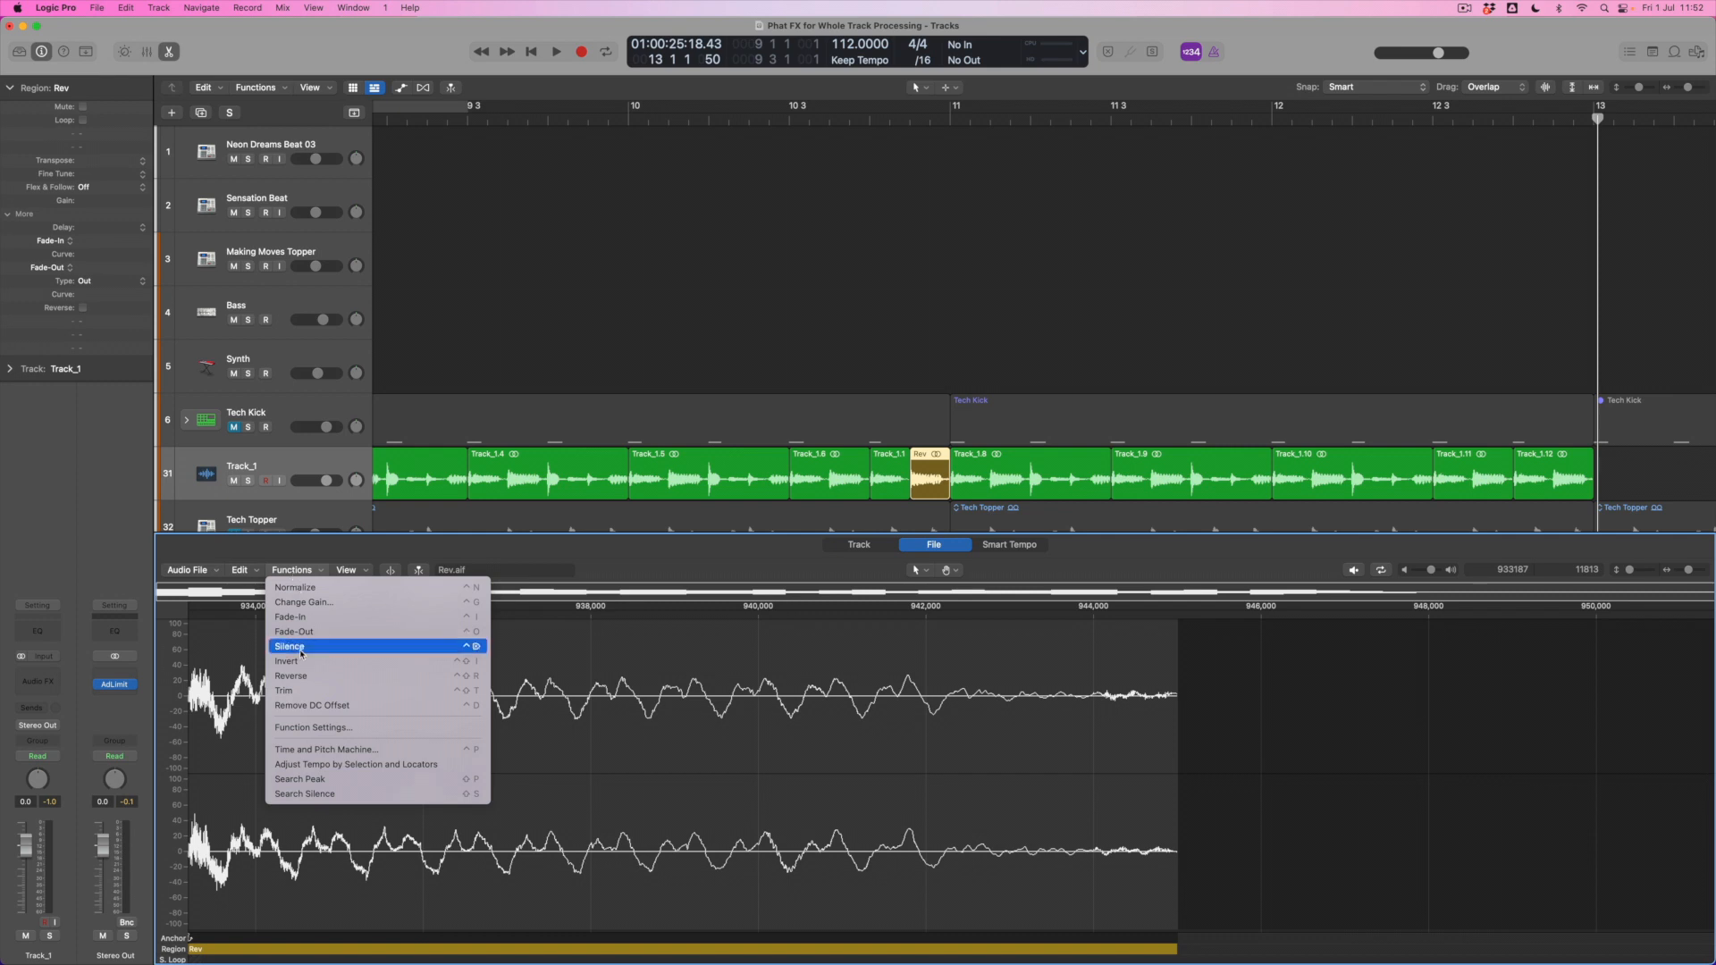
pyautogui.click(302, 681)
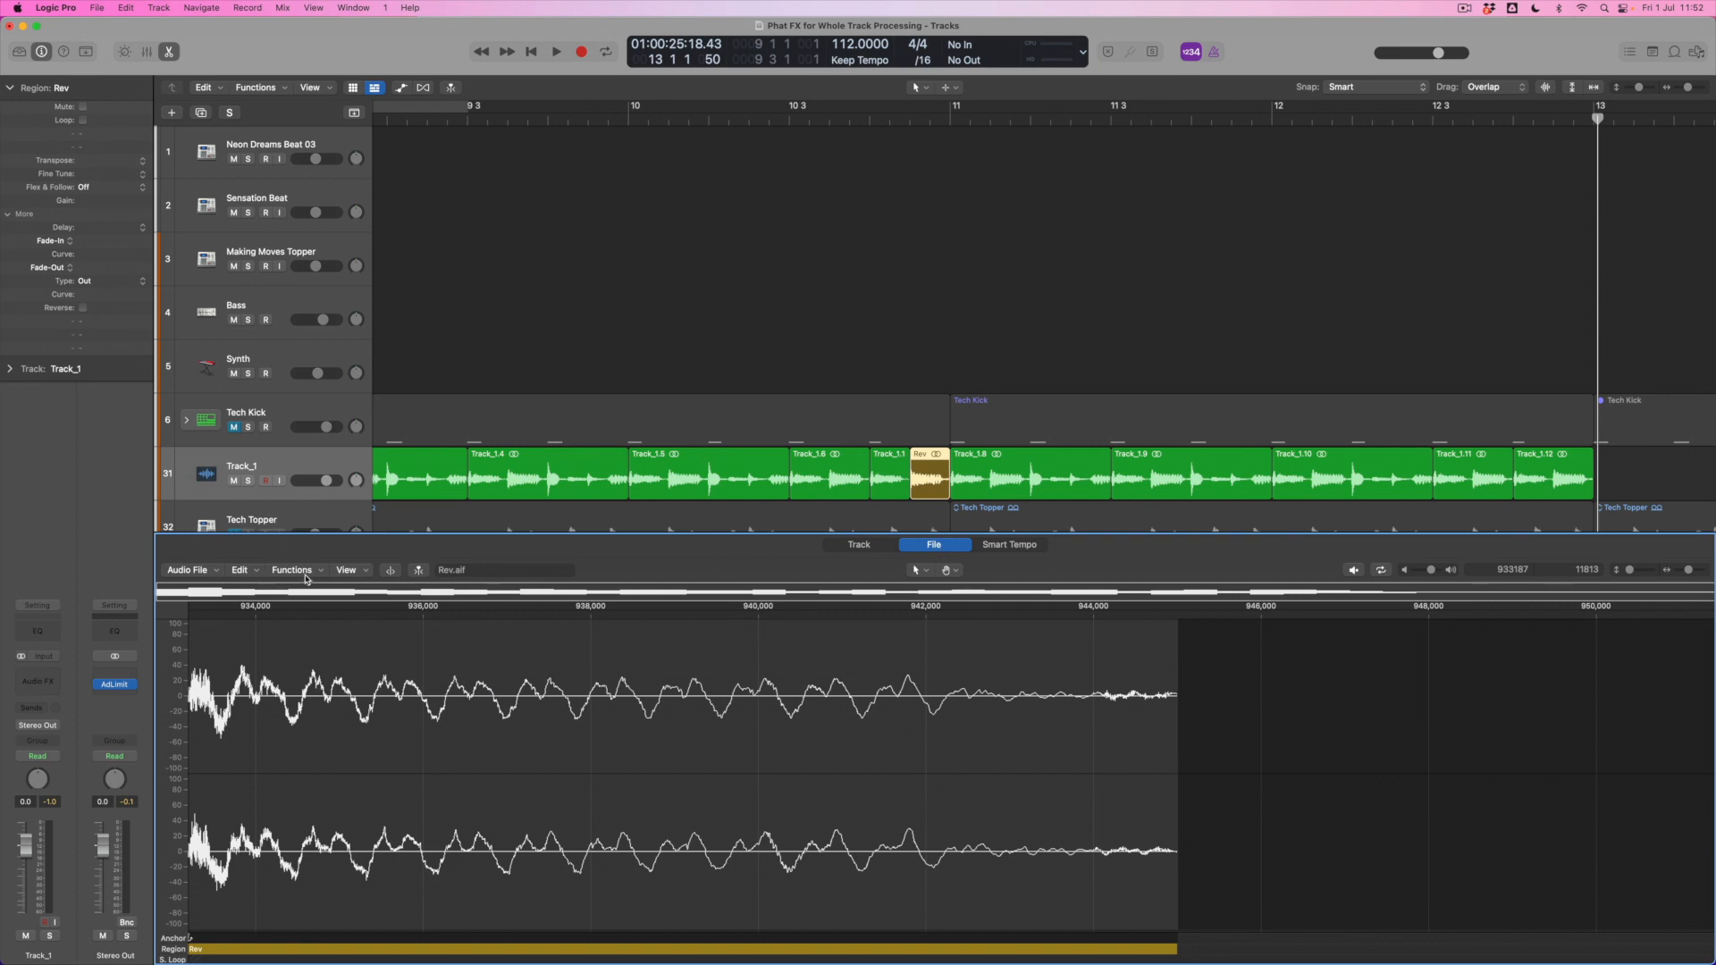
pyautogui.click(306, 573)
pyautogui.click(315, 662)
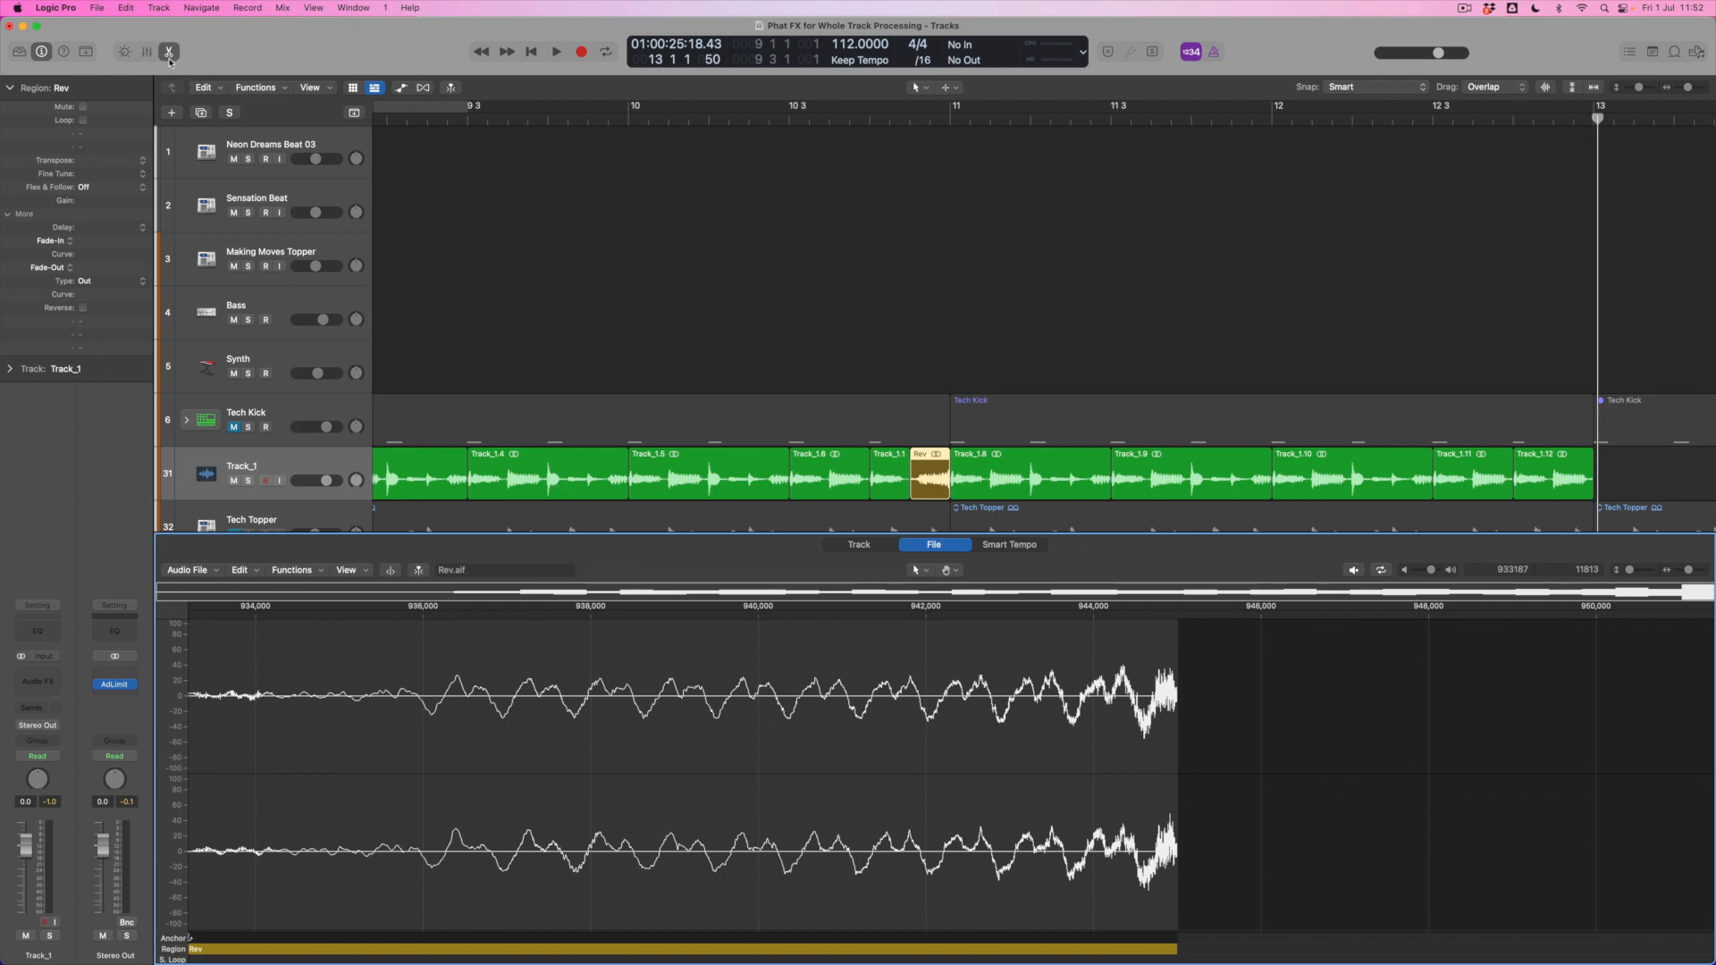
pyautogui.click(169, 57)
pyautogui.press('super+Left')
pyautogui.press('super+Left')
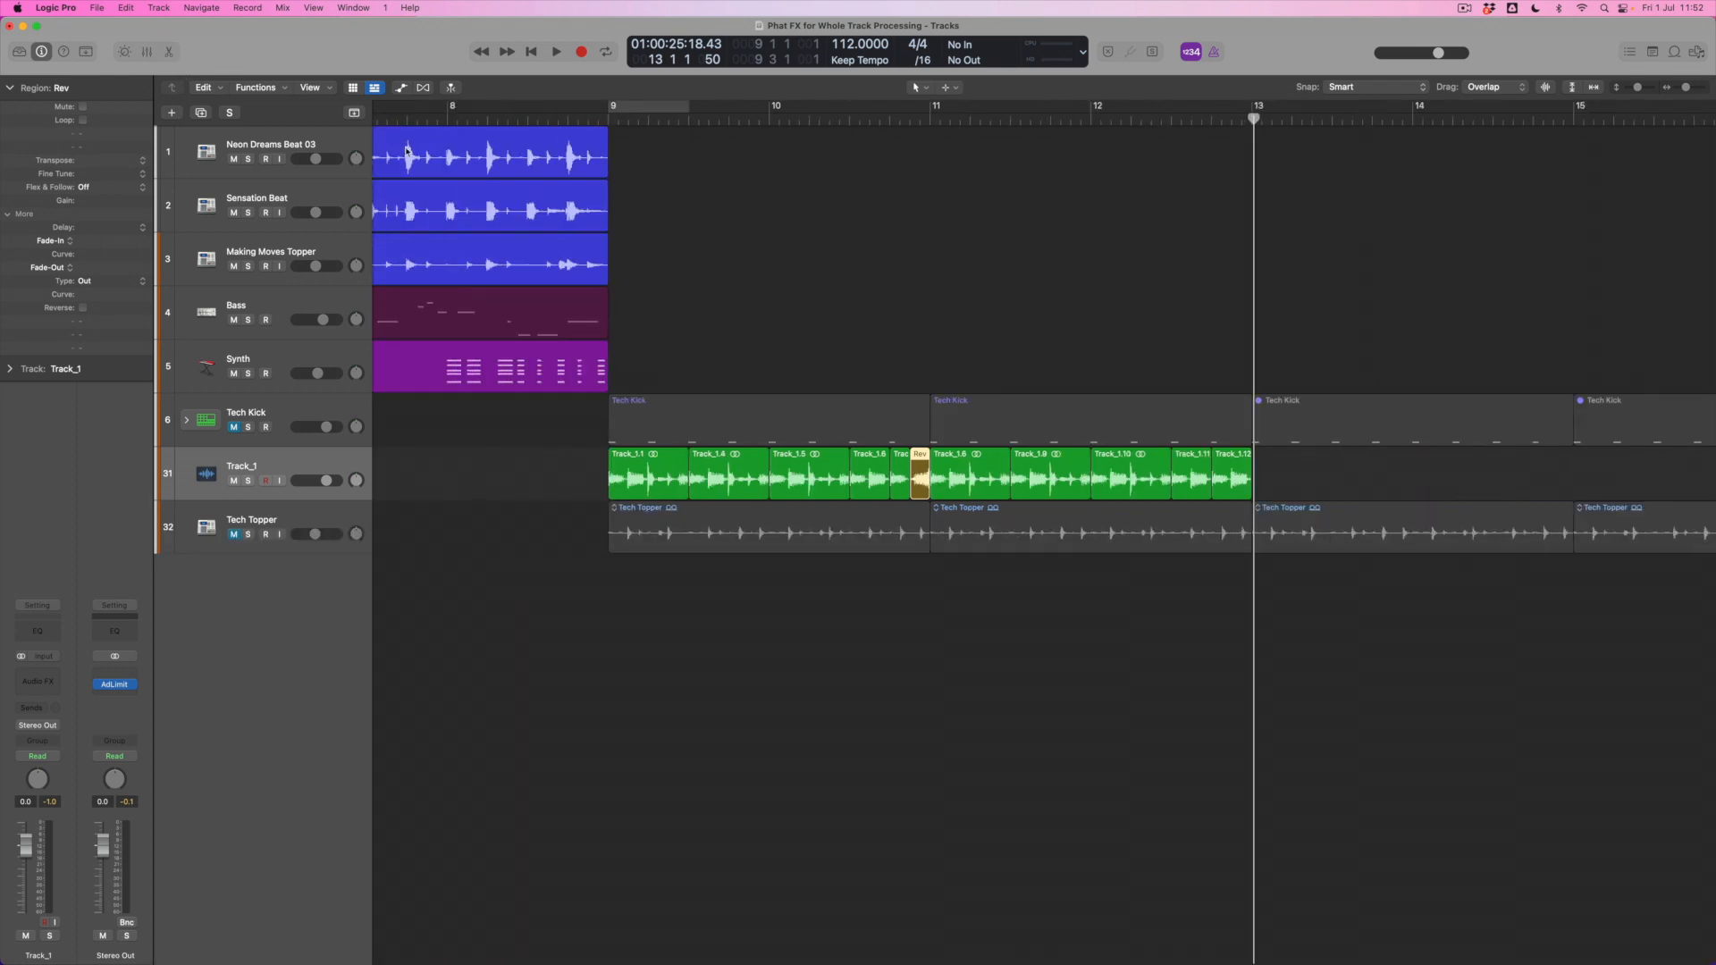
# Play the slices from just before bar 9, and set the cycle range from bar 9 to bar 13
pyautogui.doubleClick(593, 117)
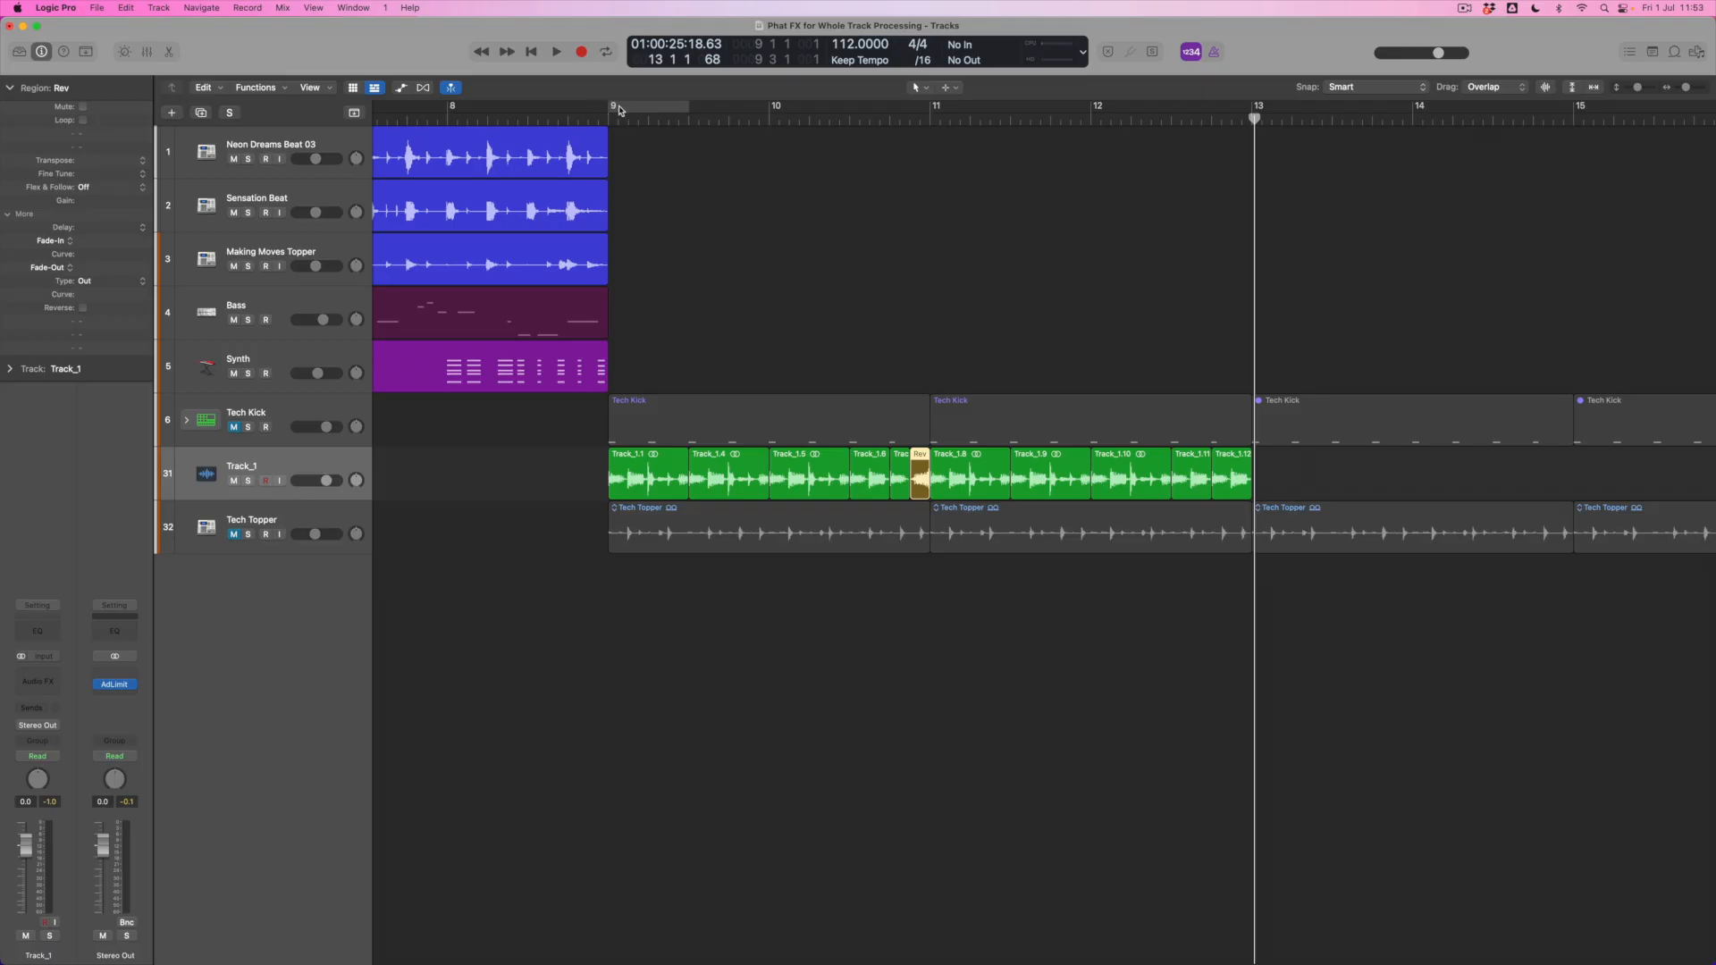
pyautogui.moveTo(620, 109); pyautogui.dragTo(1255, 221)
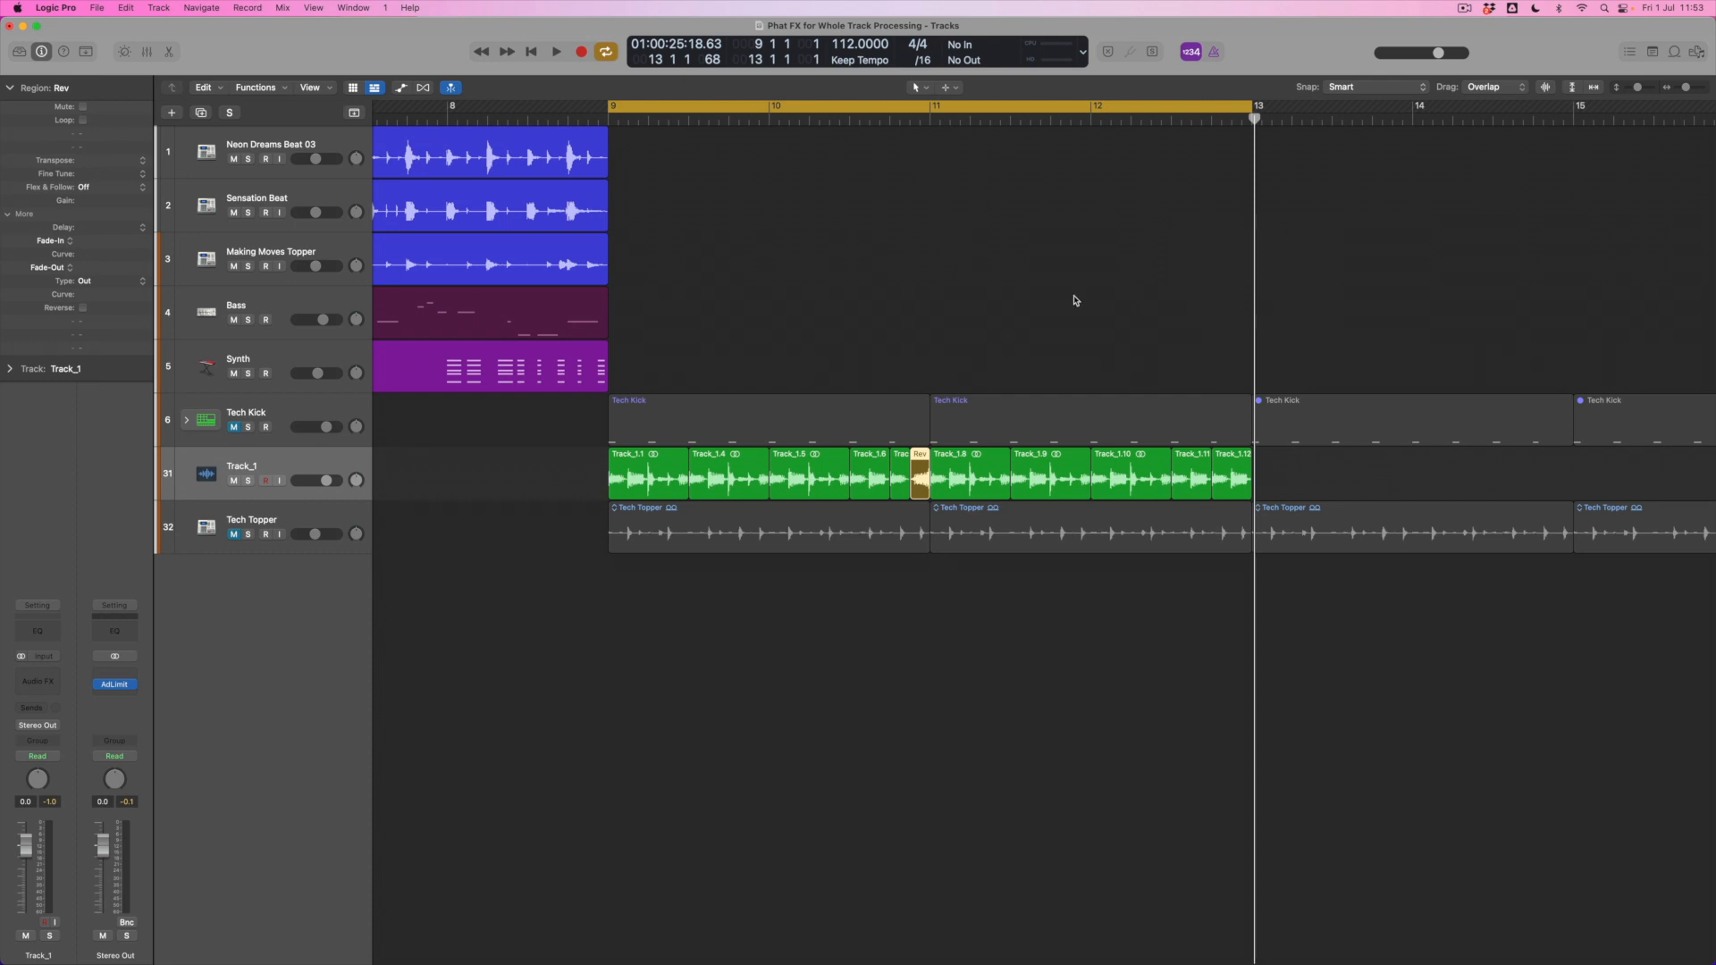
# Insert a stereo Phat FX plug-in on Track_1 and move its window clear of the first slices' view
pyautogui.click(58, 676)
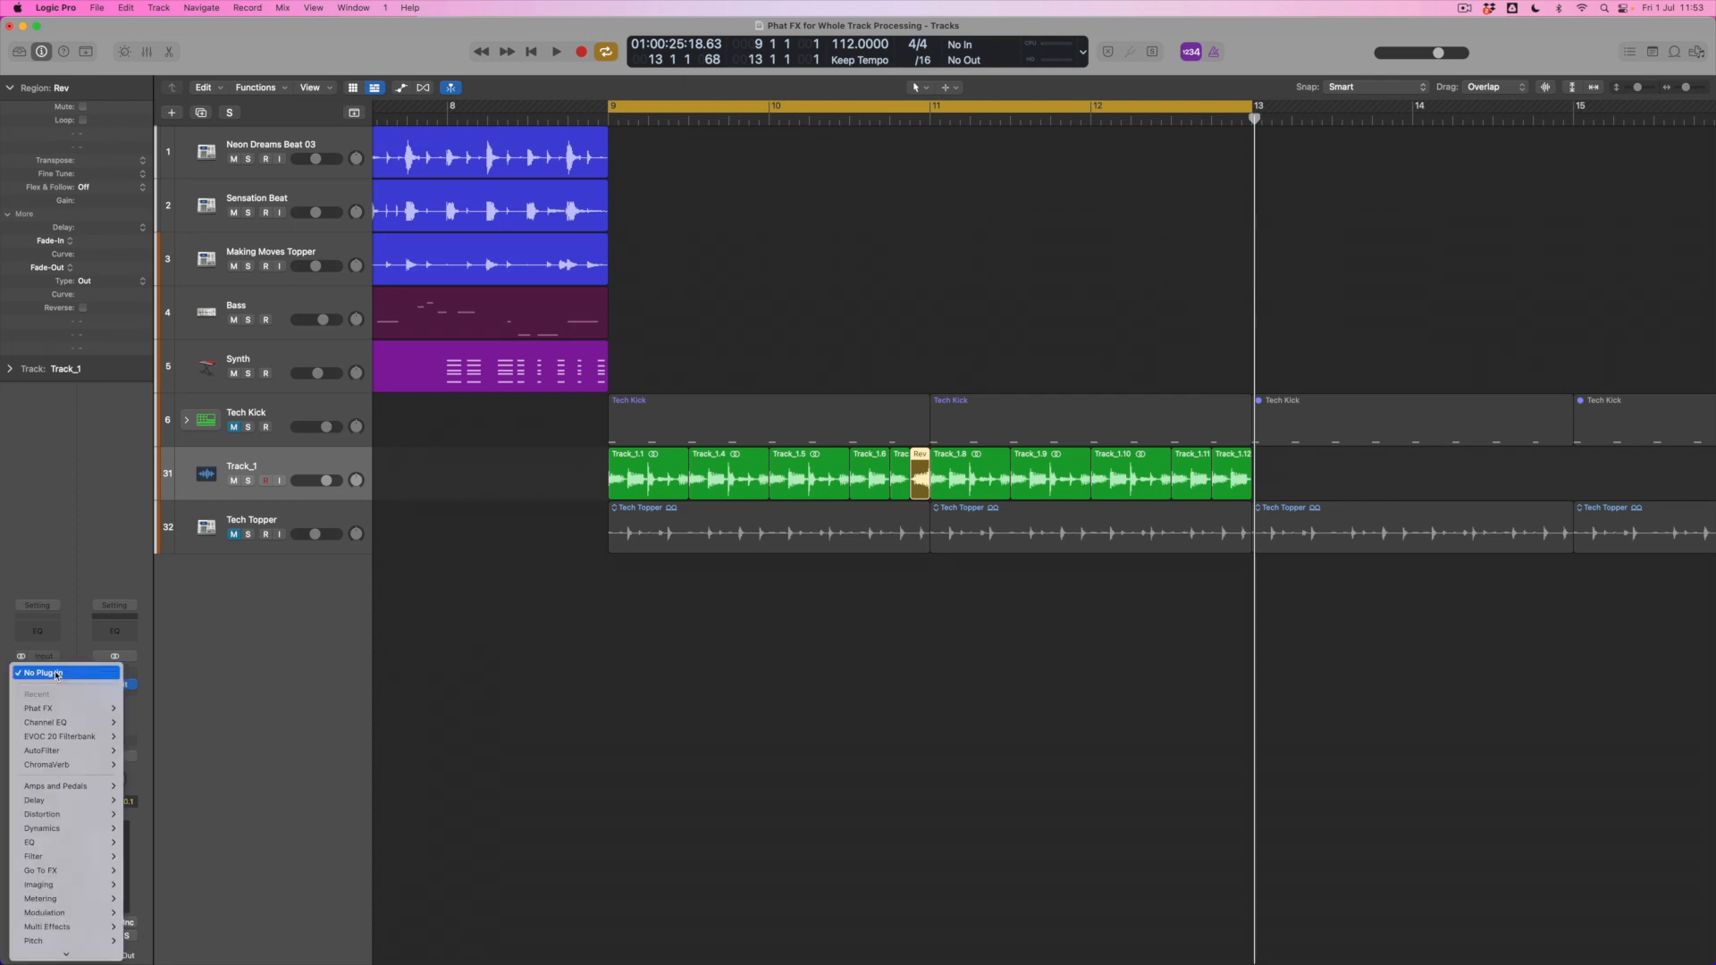
pyautogui.moveTo(73, 926)
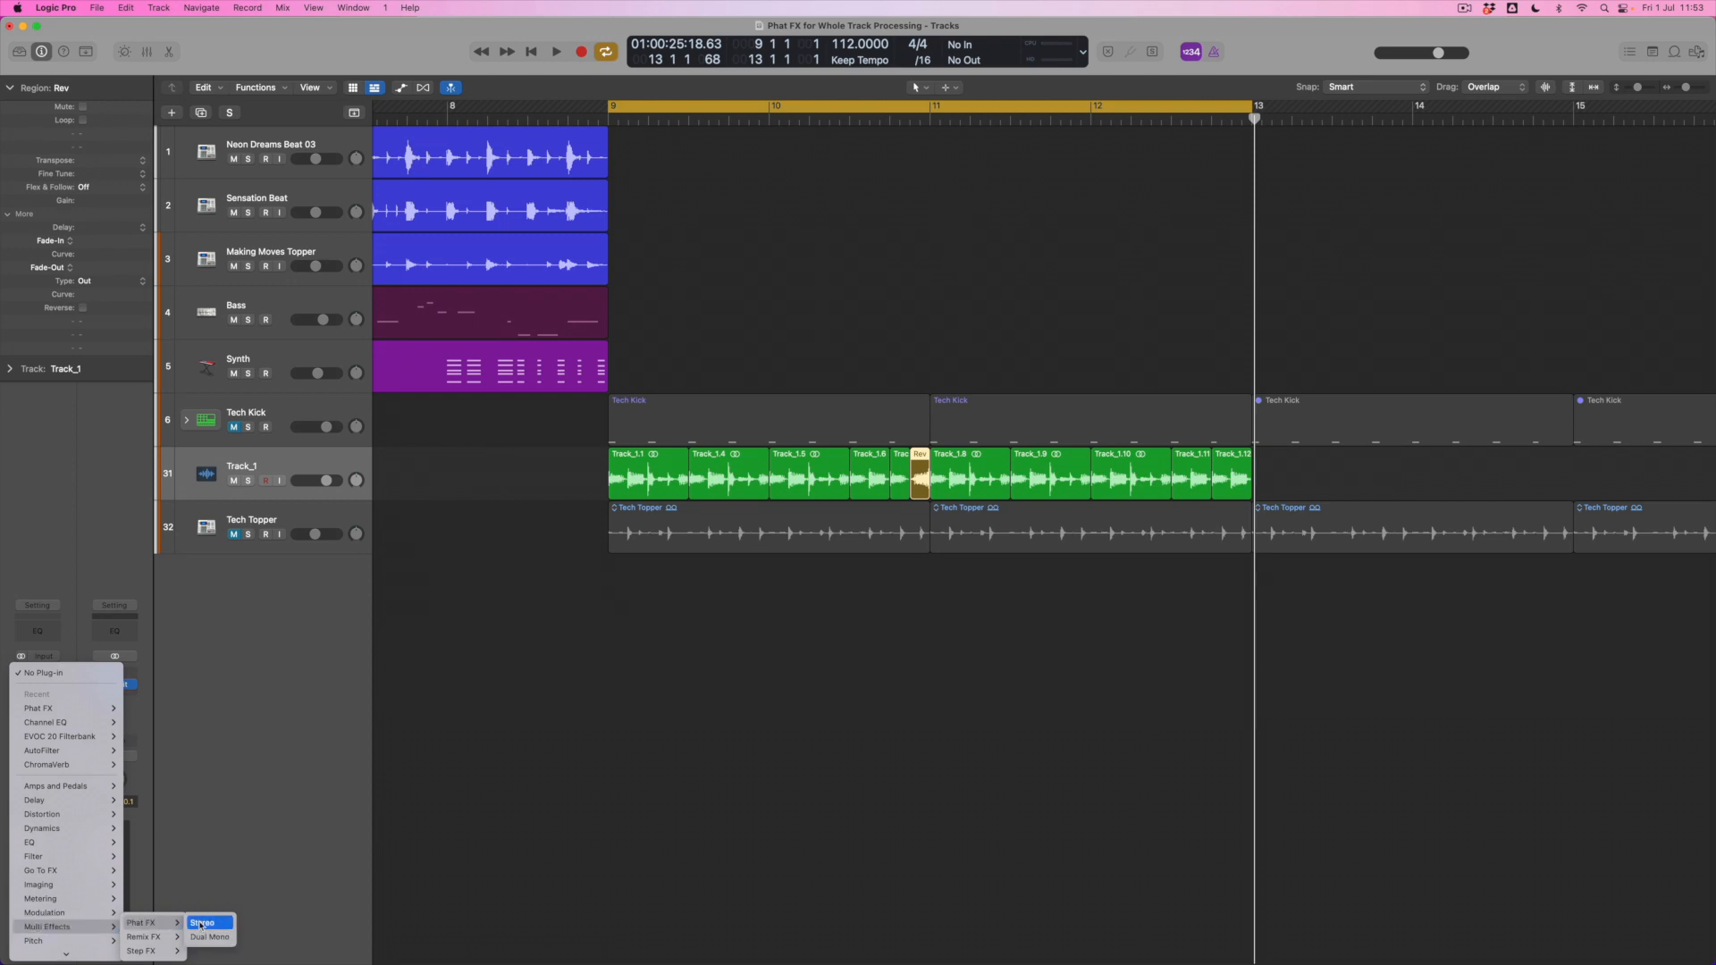
pyautogui.click(201, 923)
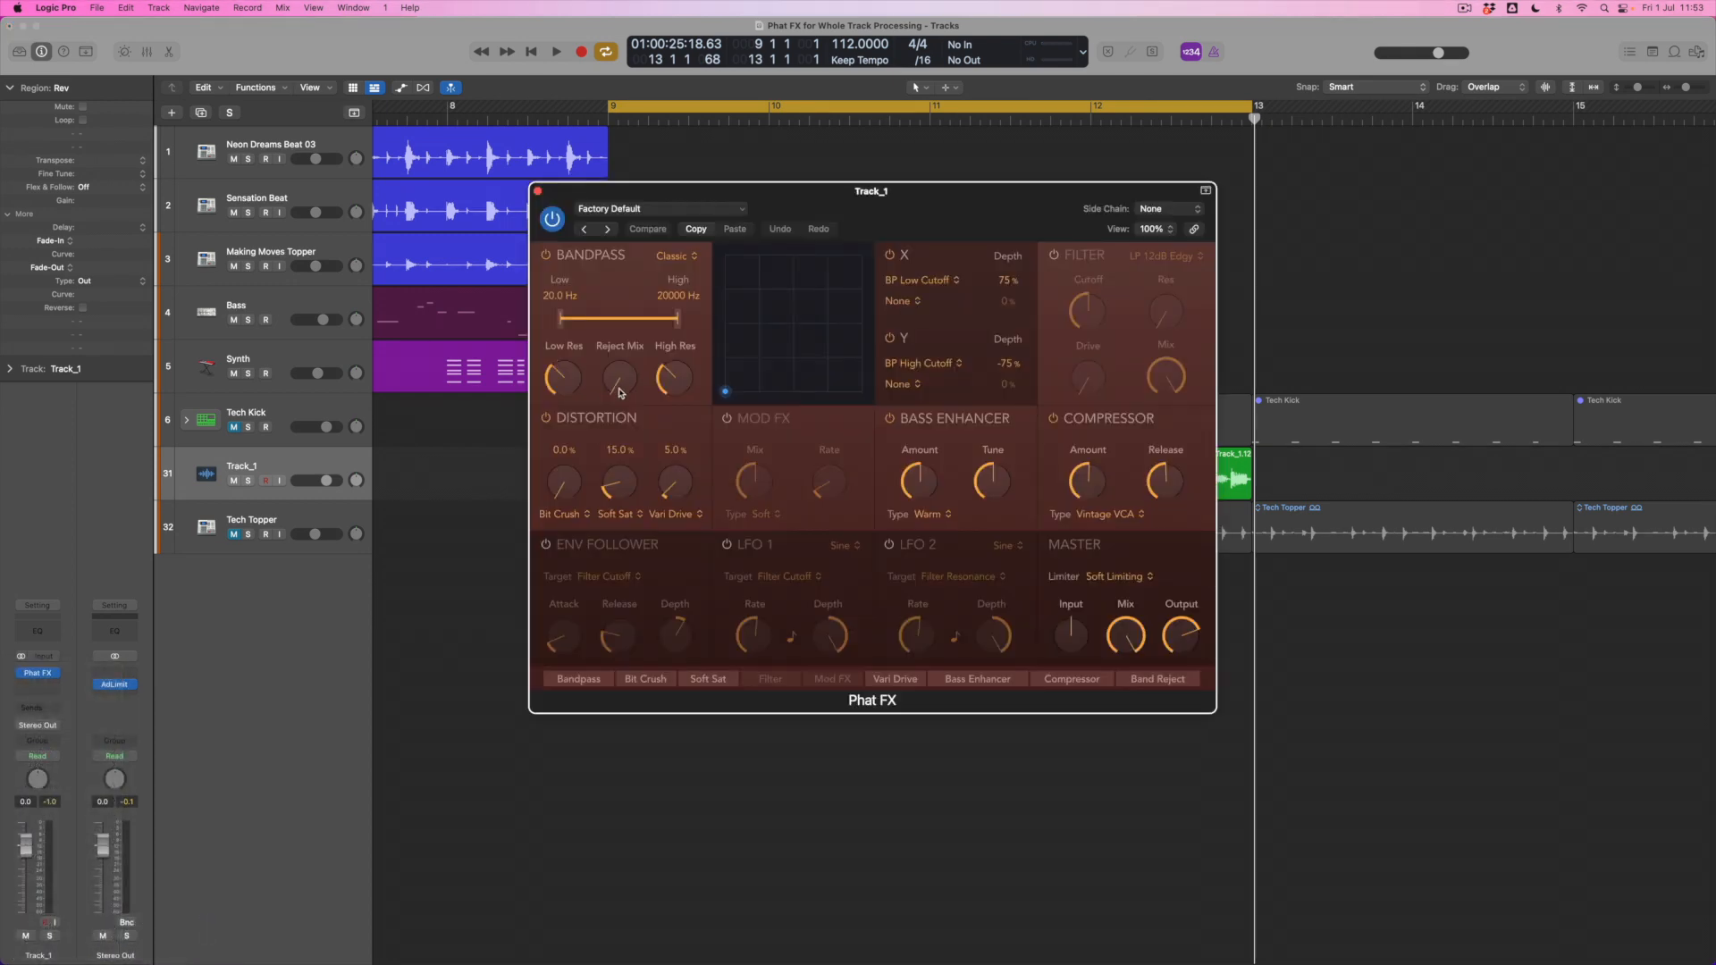
pyautogui.moveTo(619, 345); pyautogui.dragTo(566, 295)
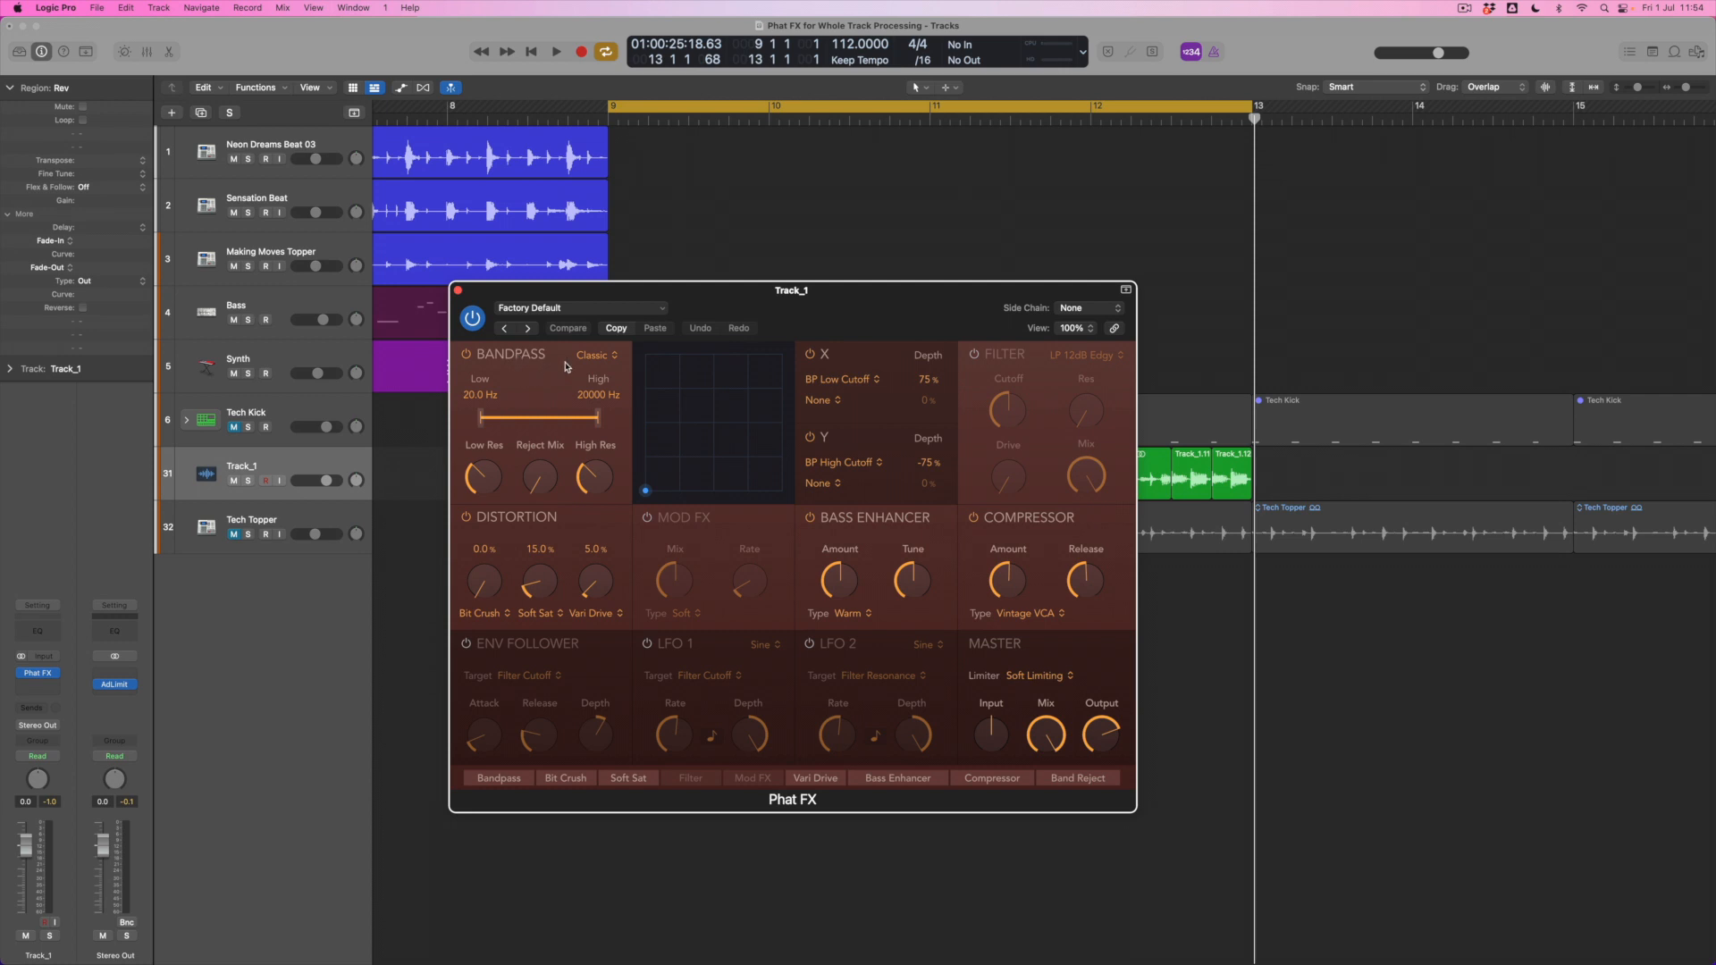
# Play the cycled slices while moving Phat FX's XY pad puck to sweep the bandpass low and high cutoffs
pyautogui.moveTo(647, 492); pyautogui.dragTo(740, 411)
pyautogui.moveTo(740, 410); pyautogui.dragTo(705, 434)
pyautogui.press('space')
pyautogui.moveTo(704, 433)
pyautogui.mouseDown()
pyautogui.moveTo(731, 426)
pyautogui.moveTo(682, 437)
pyautogui.moveTo(735, 408)
pyautogui.moveTo(686, 413)
pyautogui.moveTo(728, 438)
pyautogui.moveTo(707, 447)
pyautogui.moveTo(680, 393)
pyautogui.moveTo(698, 470)
pyautogui.moveTo(684, 456)
pyautogui.moveTo(700, 407)
pyautogui.moveTo(724, 429)
pyautogui.moveTo(706, 458)
pyautogui.moveTo(684, 419)
pyautogui.moveTo(712, 447)
pyautogui.moveTo(677, 437)
pyautogui.moveTo(687, 413)
pyautogui.moveTo(748, 423)
pyautogui.moveTo(756, 393)
pyautogui.moveTo(706, 359)
pyautogui.moveTo(720, 418)
pyautogui.moveTo(679, 454)
pyautogui.mouseUp()
pyautogui.press('space')
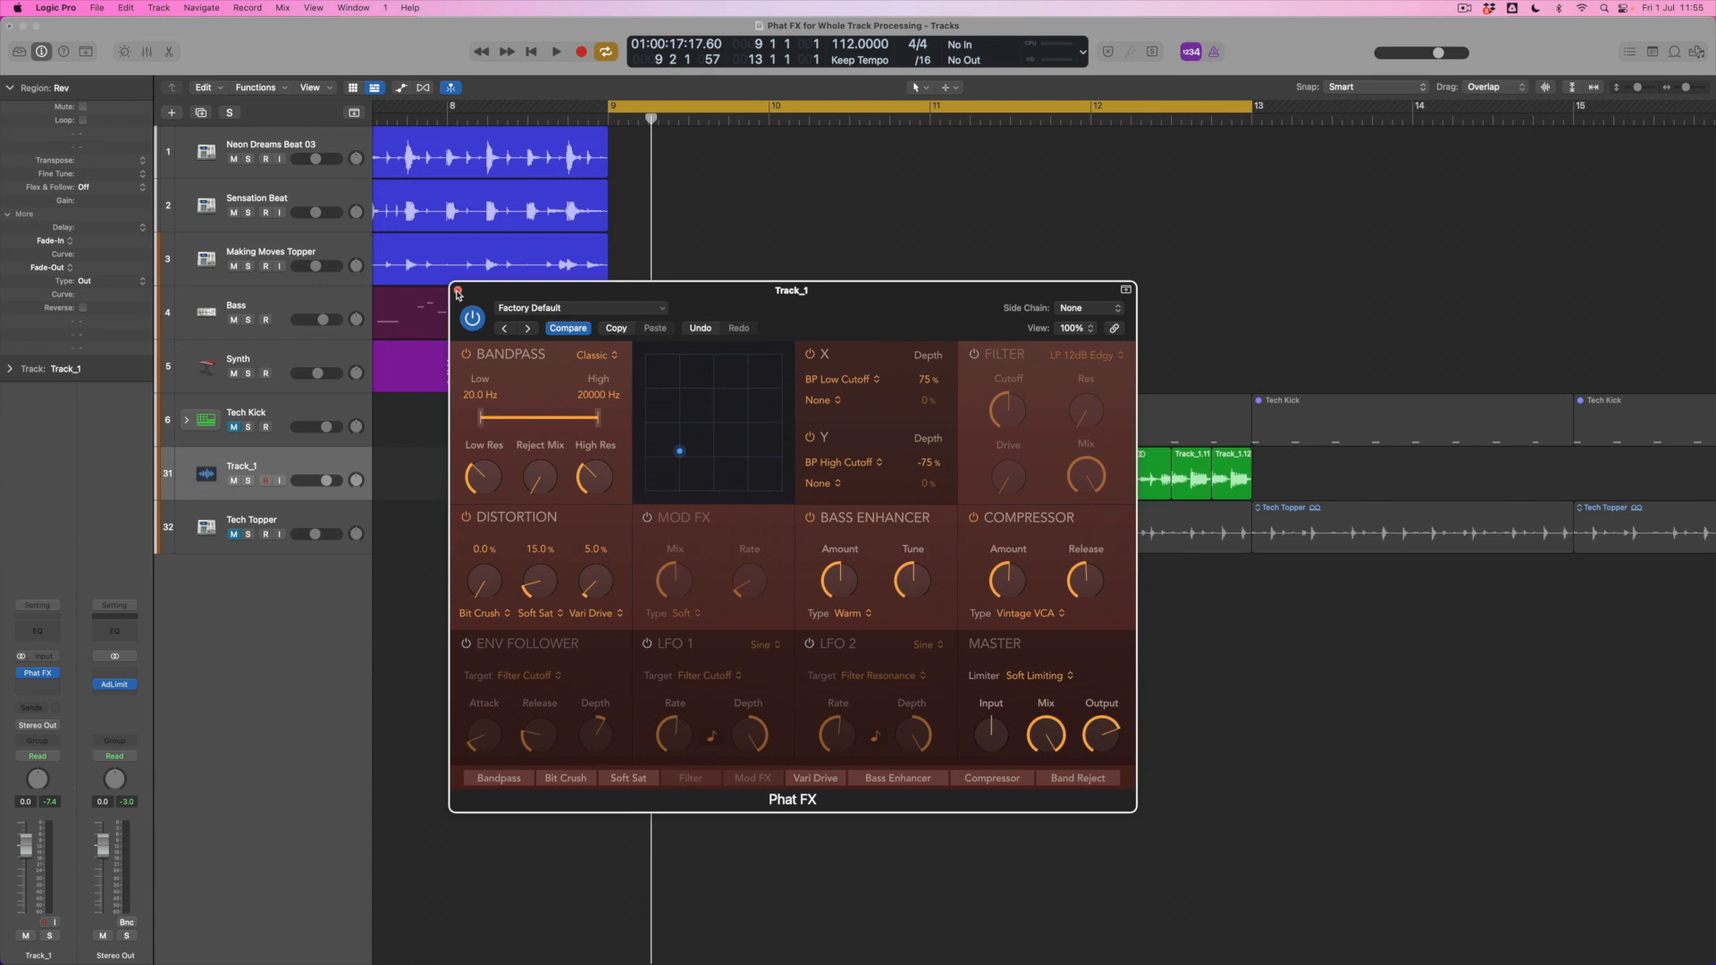
# Copy all Track_1 slices from bars 9 to 12 to bar 13, and extend the cycle range to bar 17
pyautogui.click(458, 291)
pyautogui.press('super+Left')
pyautogui.press('super+Left')
pyautogui.press('super+Up')
pyautogui.press('super+Up')
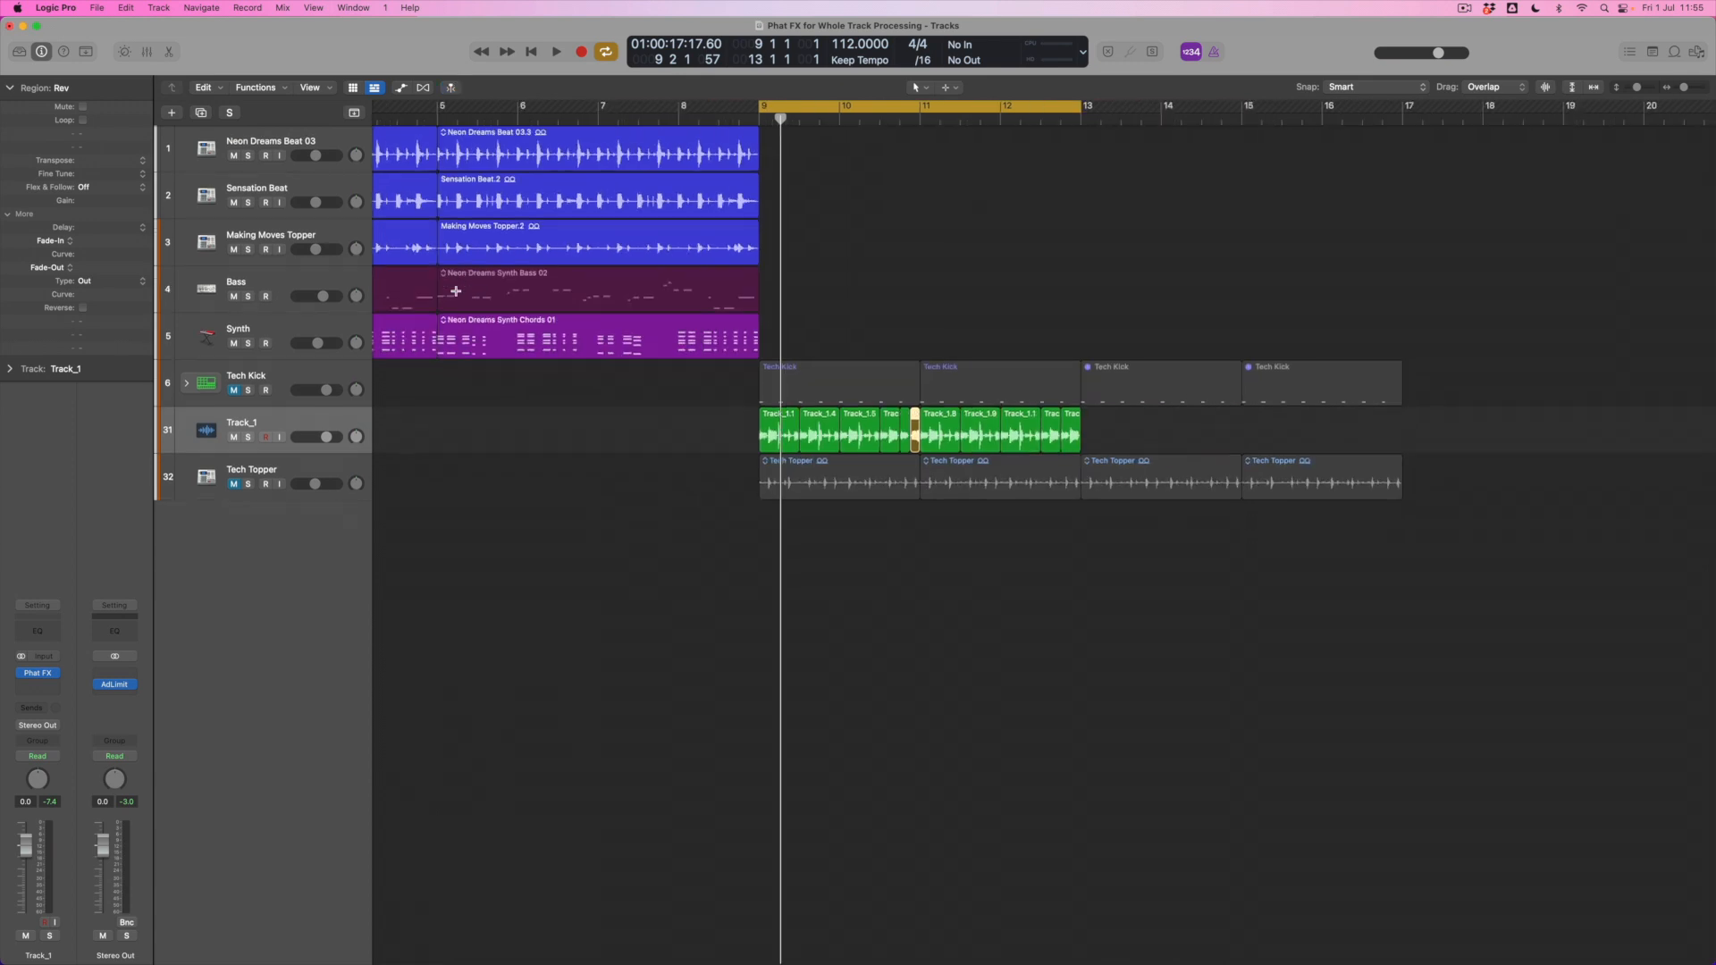
pyautogui.moveTo(1102, 428)
pyautogui.mouseDown()
pyautogui.moveTo(764, 430)
pyautogui.moveTo(1096, 419)
pyautogui.mouseUp()
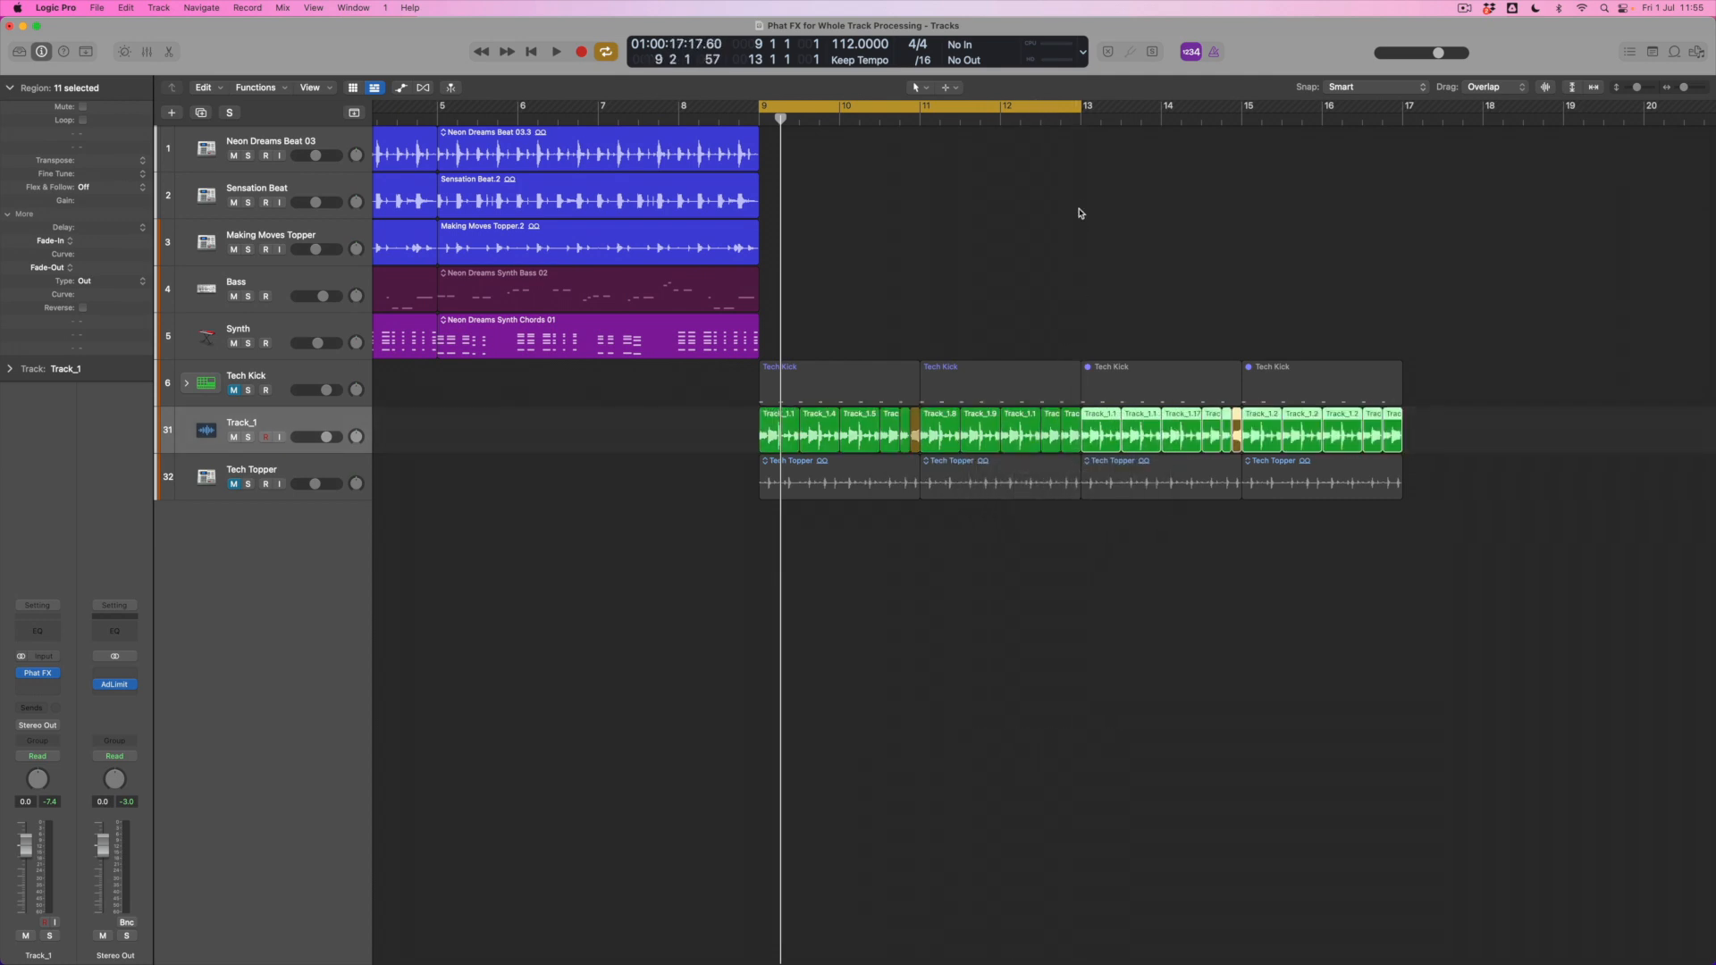
pyautogui.moveTo(1081, 109); pyautogui.dragTo(1402, 167)
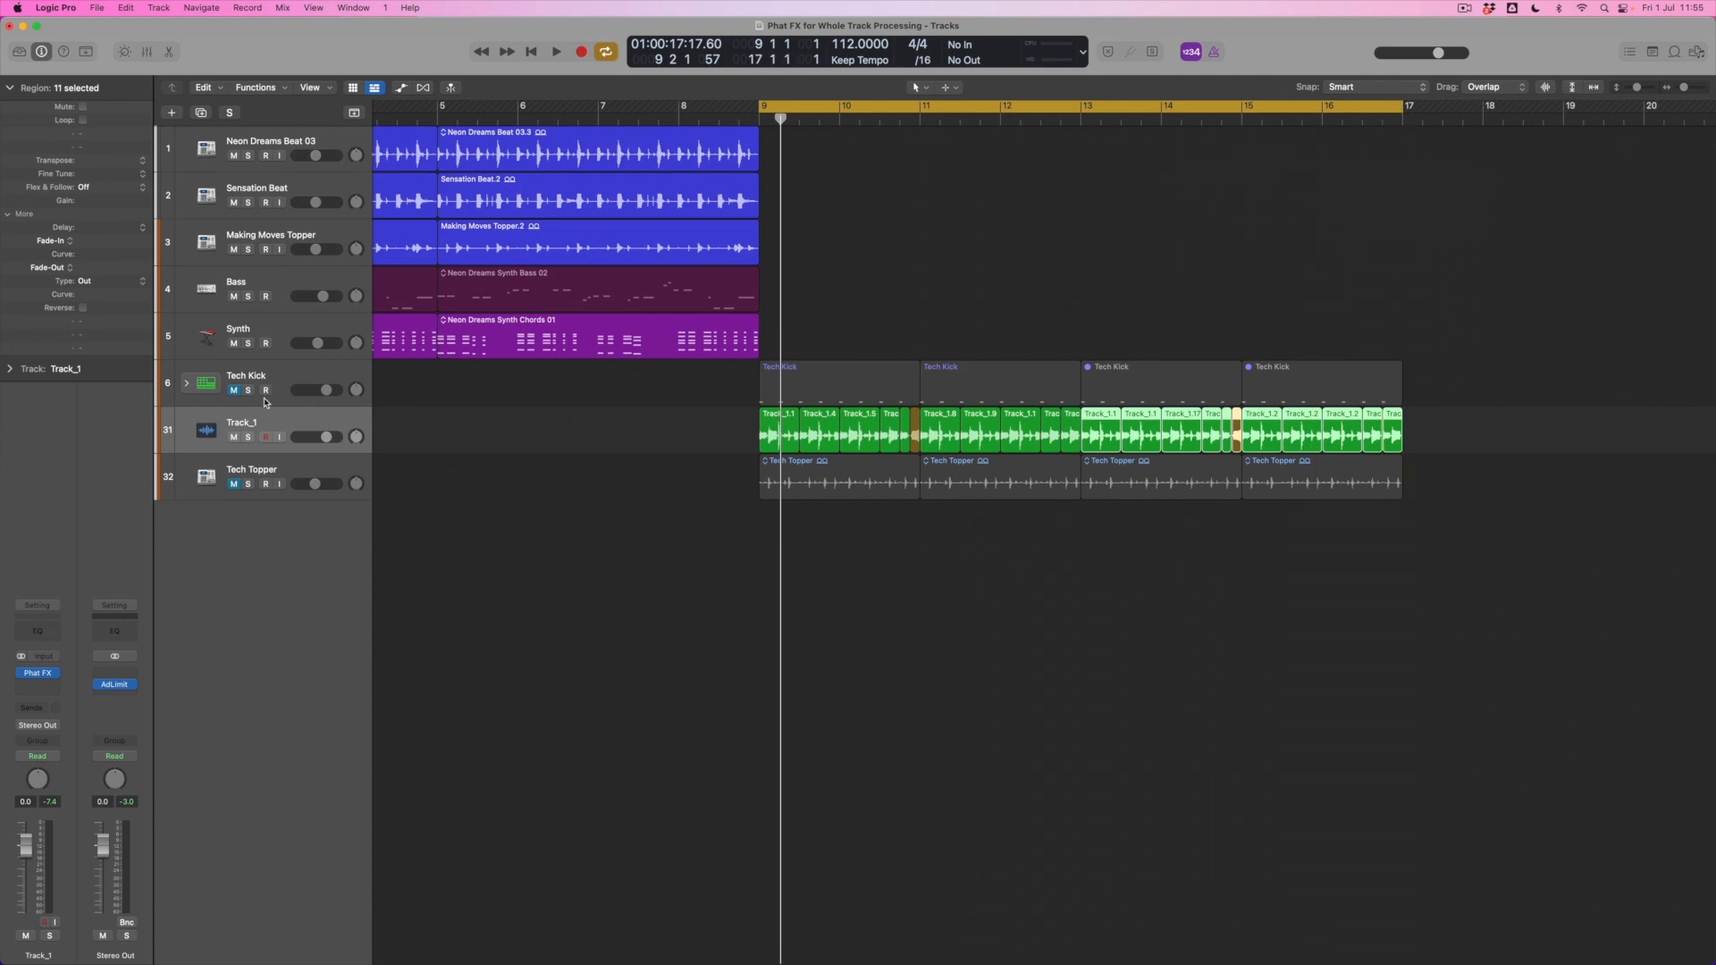
# Unmute the Tech Kick and Tech Topper tracks and the two Tech Kick regions from bar 13 to bar 17
pyautogui.click(235, 391)
pyautogui.click(234, 483)
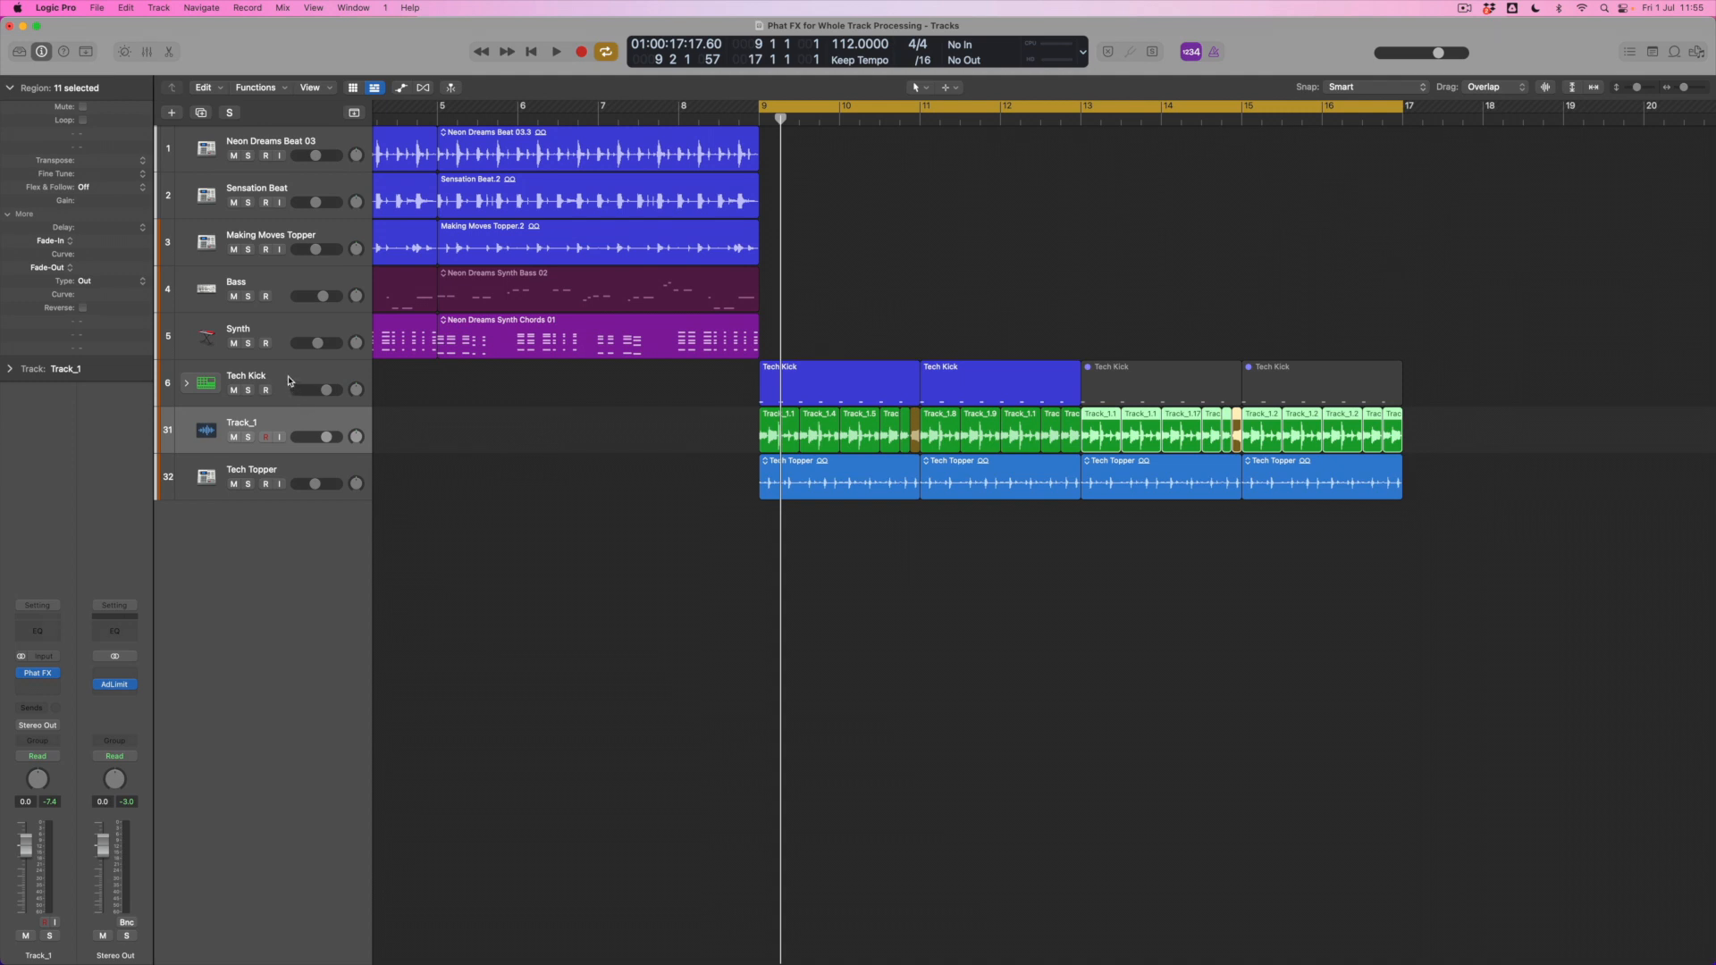
pyautogui.moveTo(1407, 389); pyautogui.dragTo(1165, 390)
pyautogui.hotkey('ctrl', 'm')
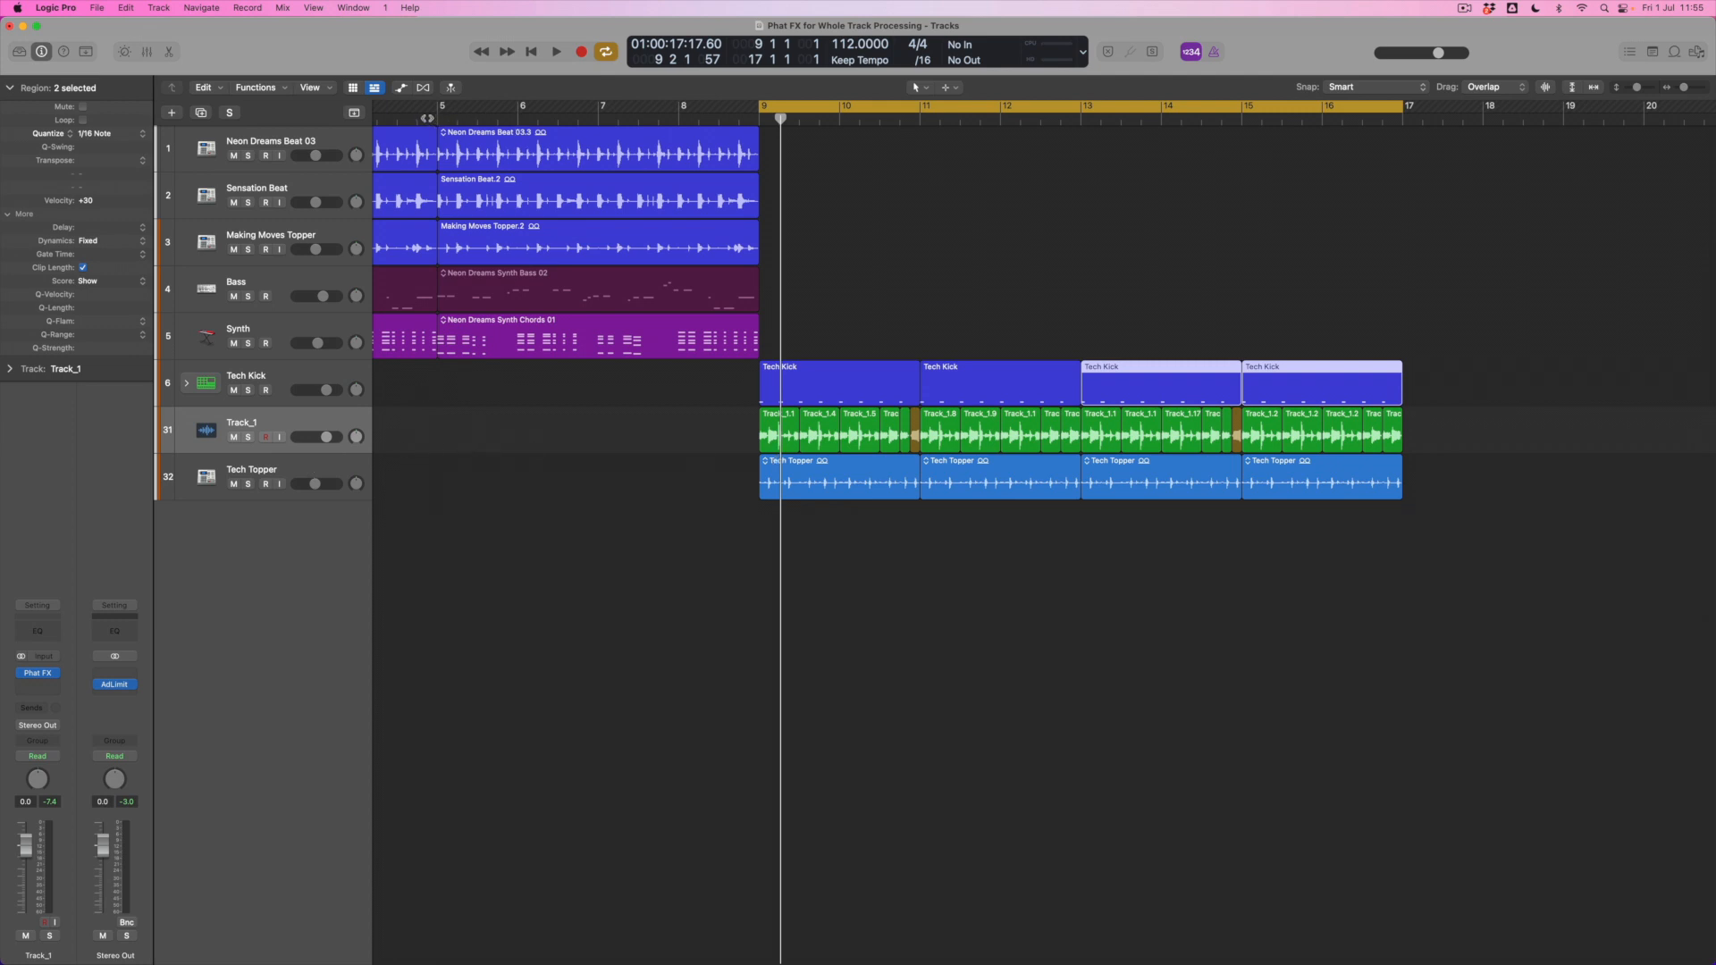
# Prepare Track_1 for automation recording from bar 5, with the cycle off, Latch mode set and the Phat FX window open
pyautogui.click(435, 117)
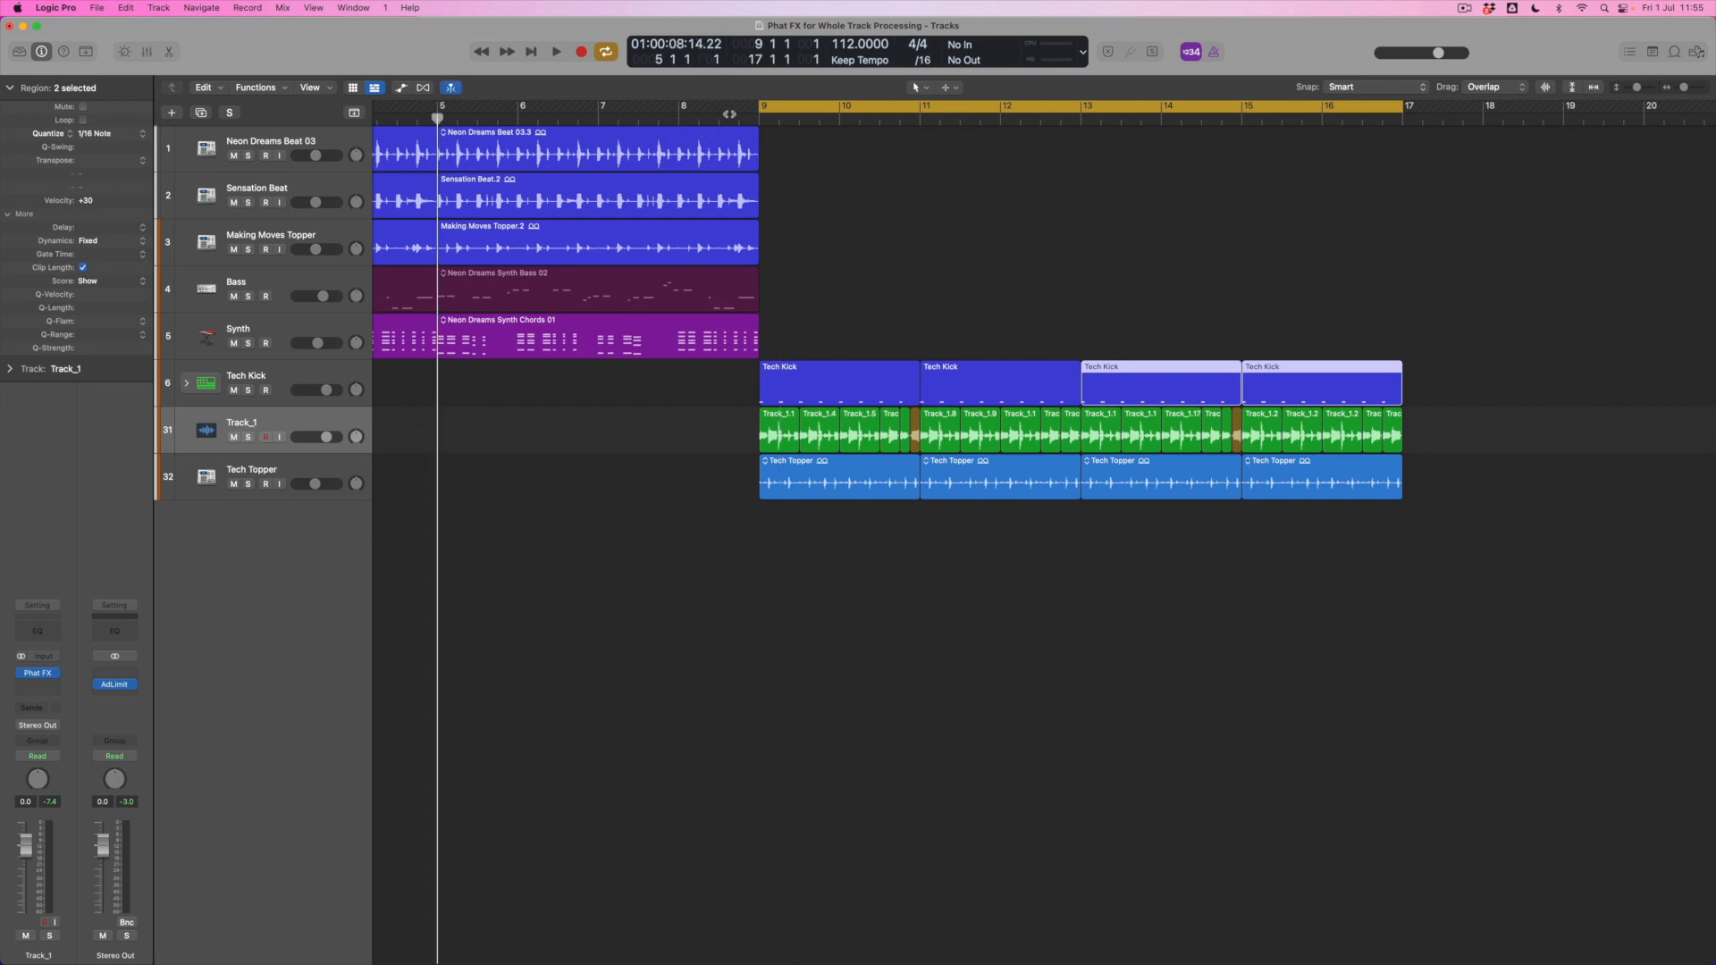
pyautogui.click(811, 109)
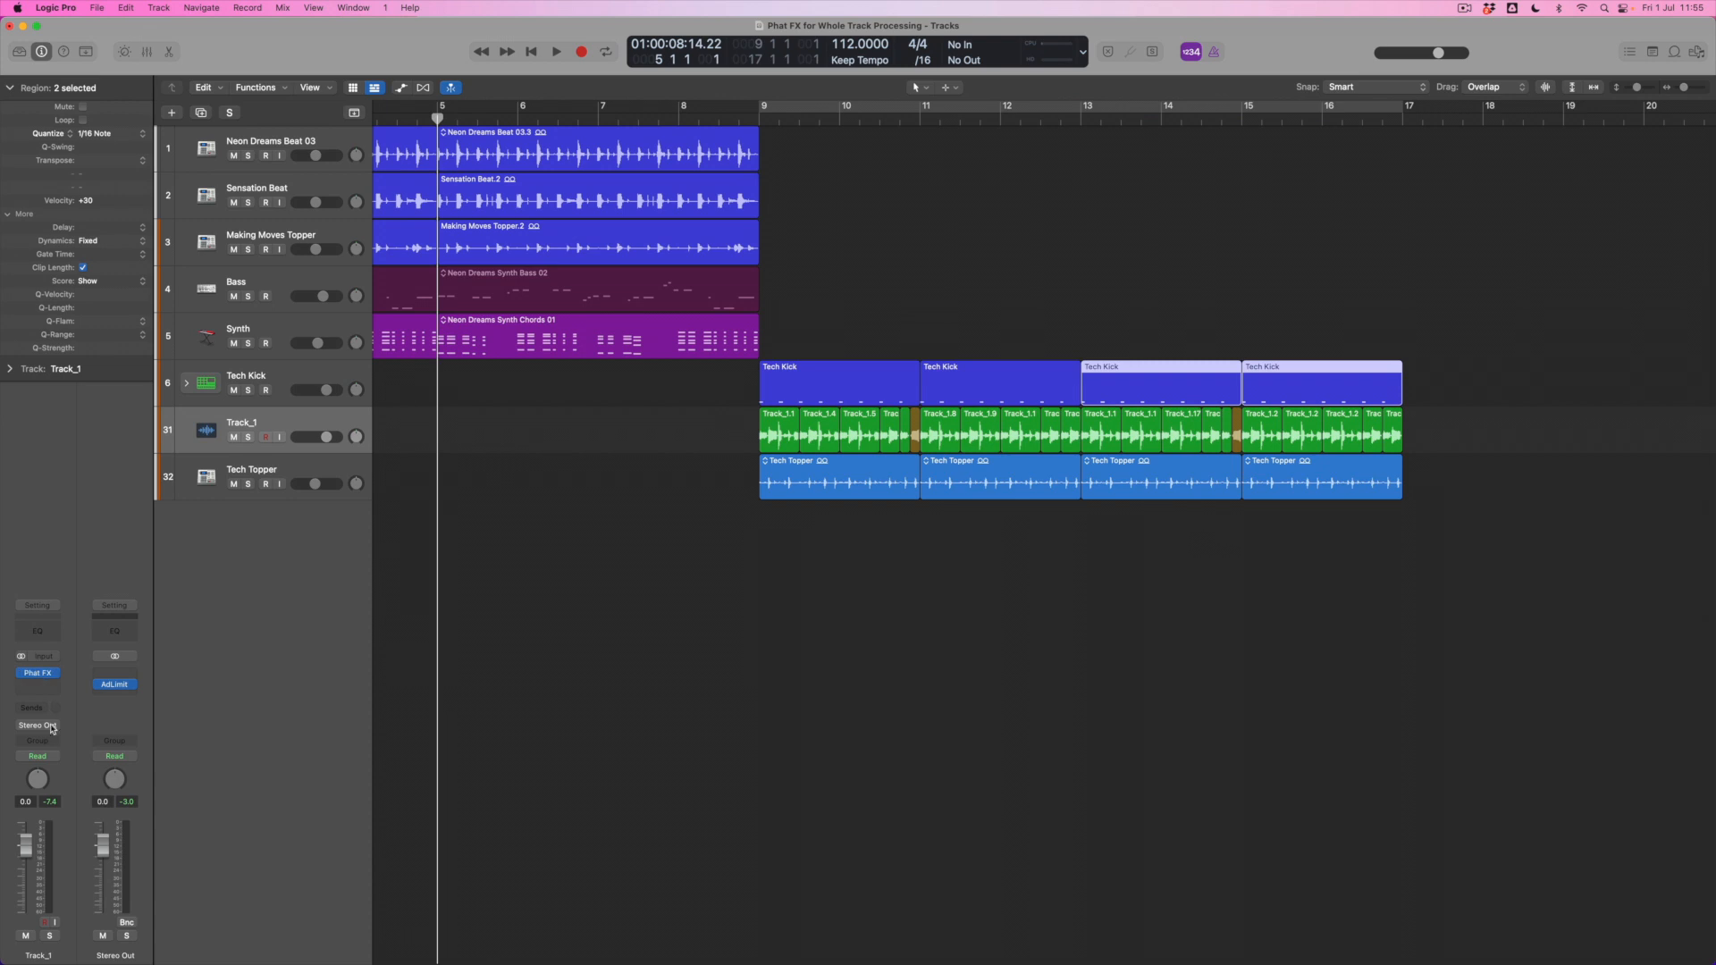
pyautogui.click(58, 759)
pyautogui.click(61, 786)
pyautogui.click(40, 677)
pyautogui.moveTo(681, 302); pyautogui.dragTo(1071, 305)
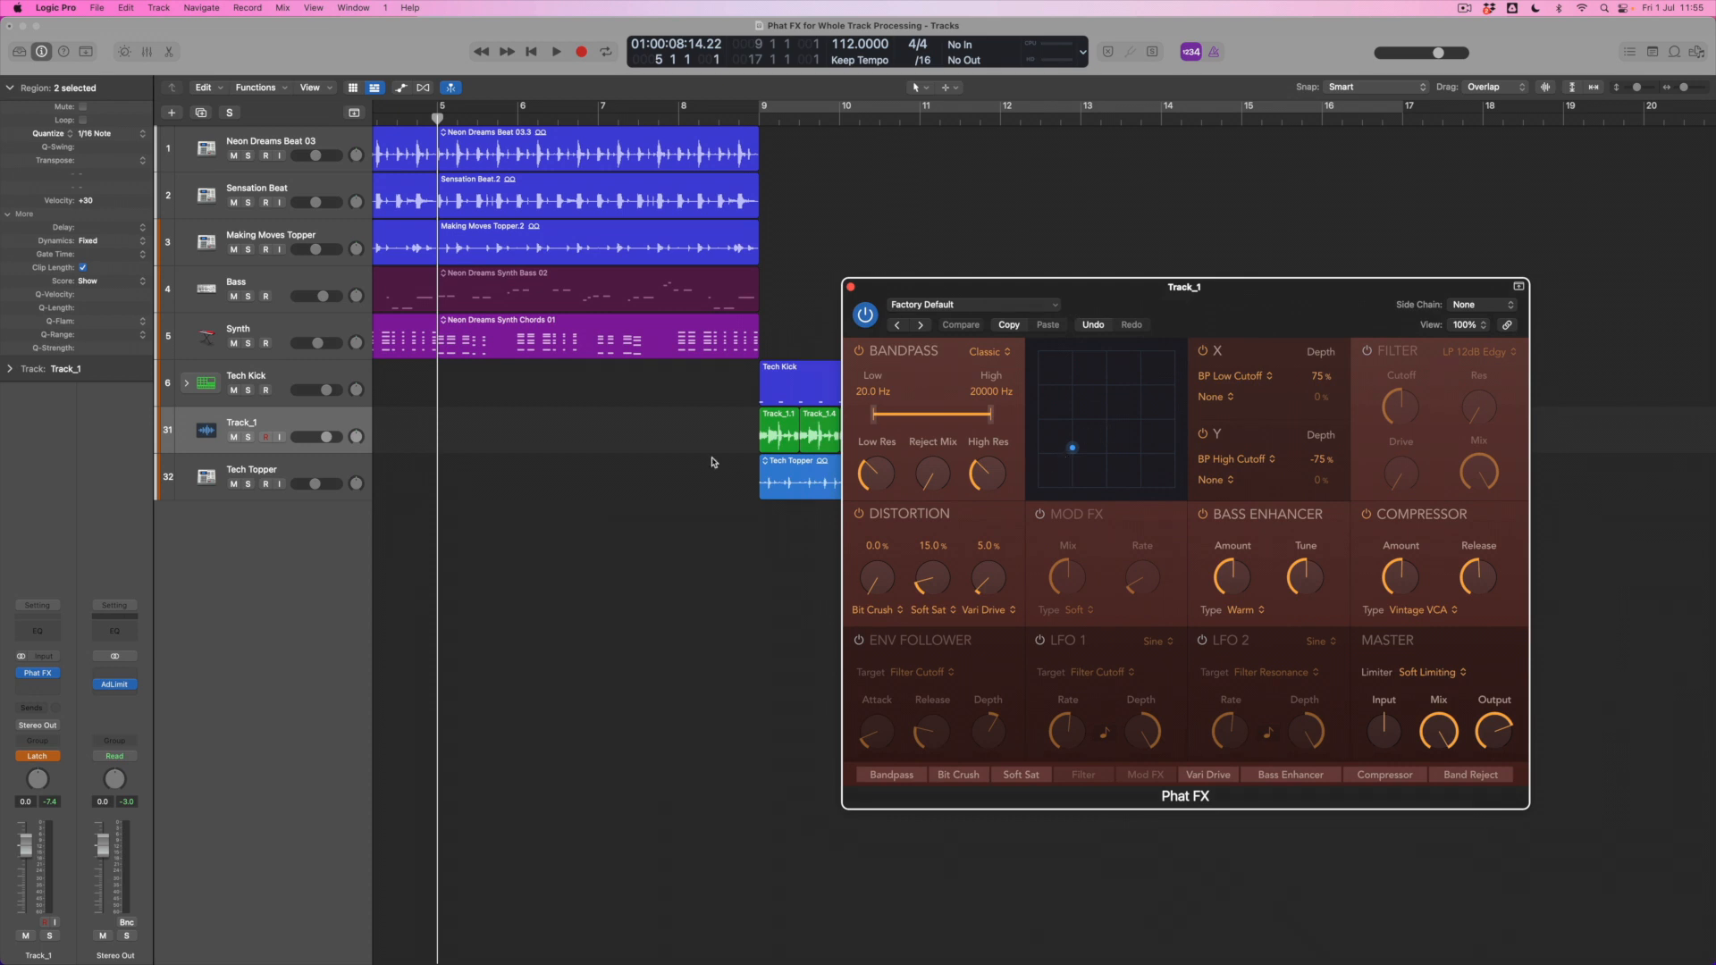
# Play from bar 5 past bar 17, recording XY pad moves in Phat FX as automation over the slices from bar 9
pyautogui.press('super+Left')
pyautogui.press('super+Left')
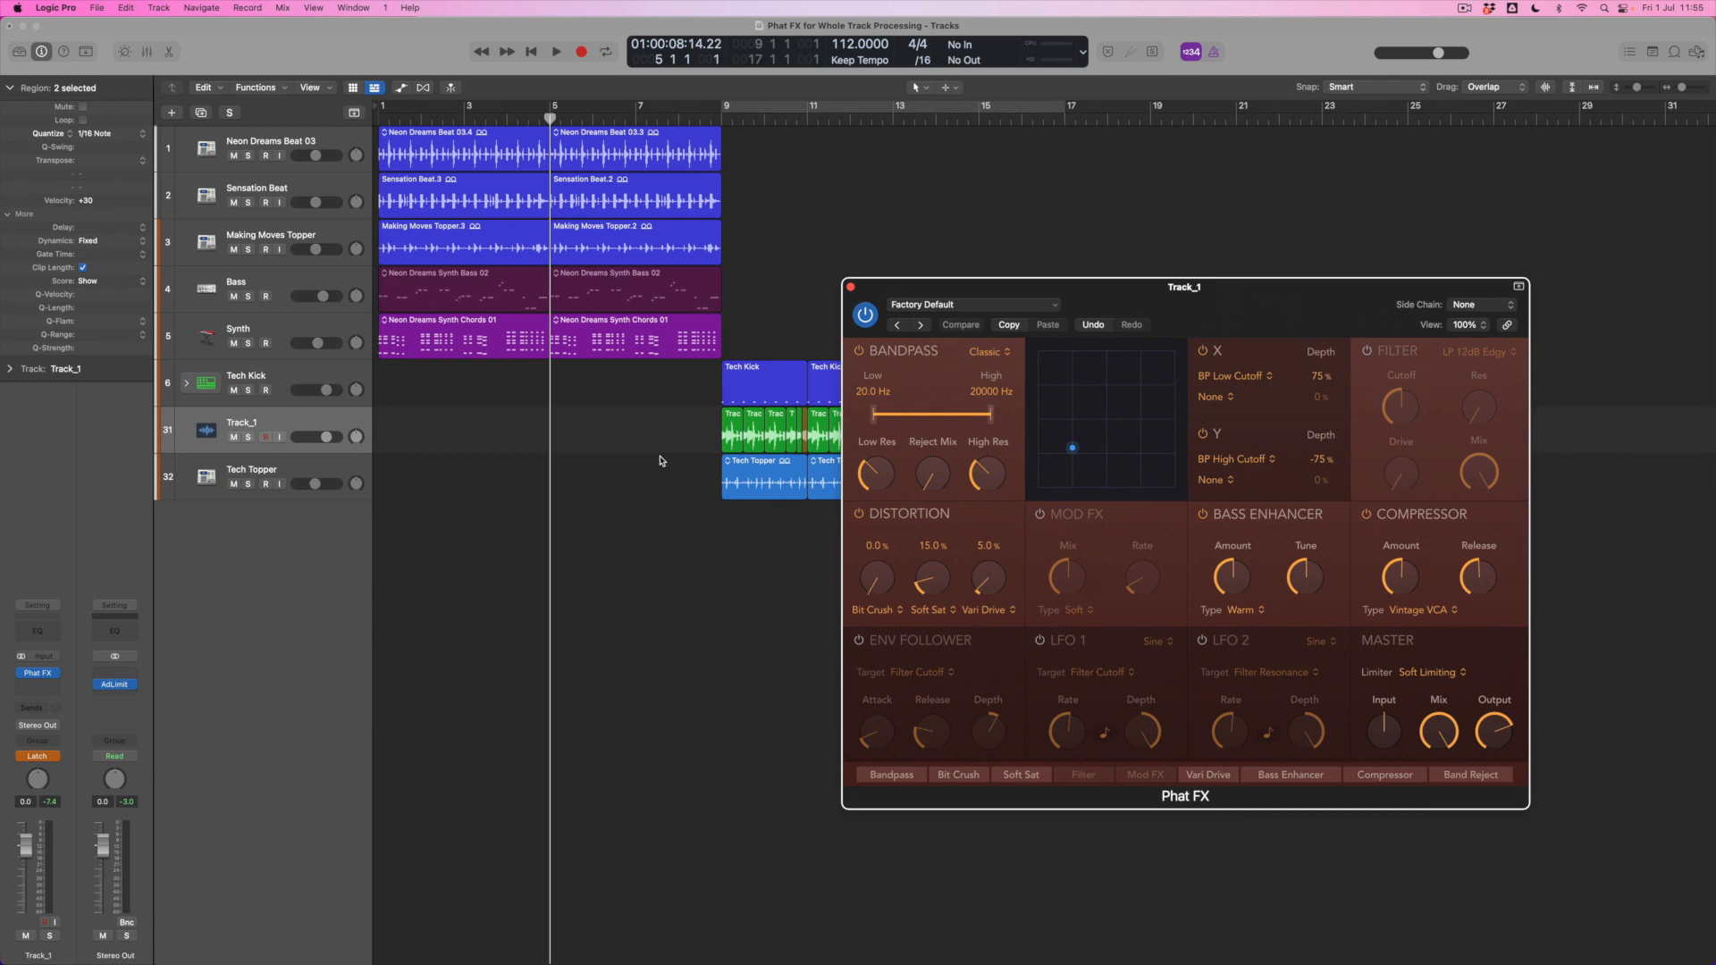
pyautogui.hscroll(5, 660, 461)
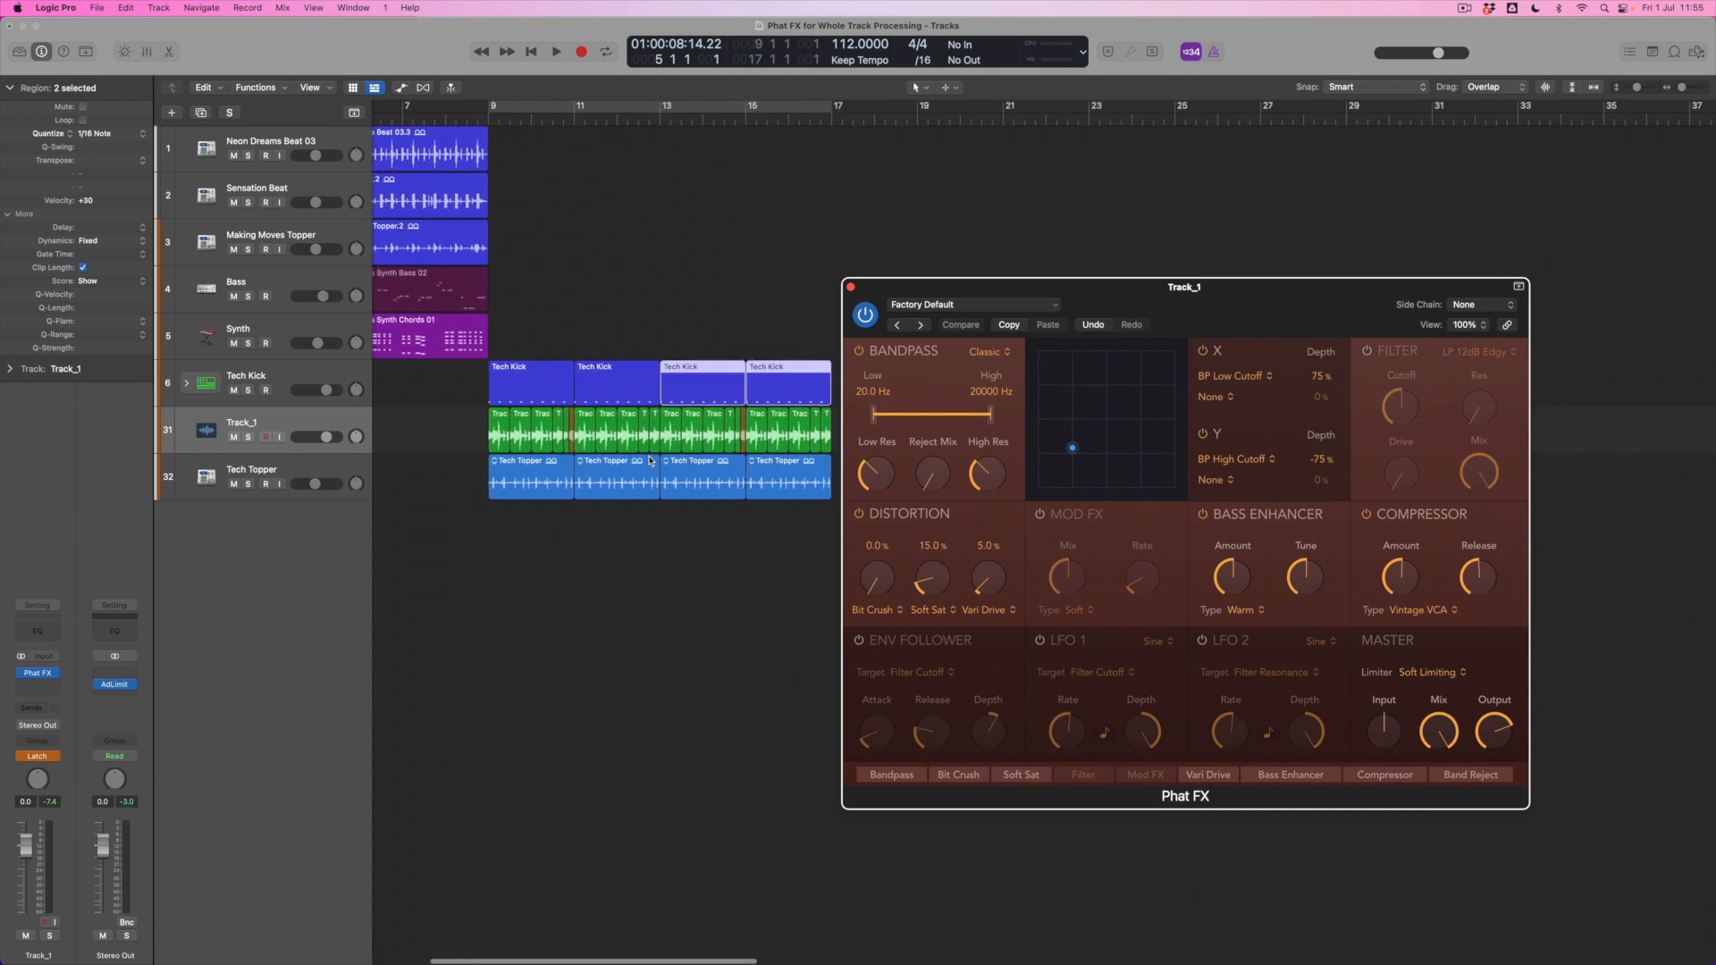
pyautogui.press('space')
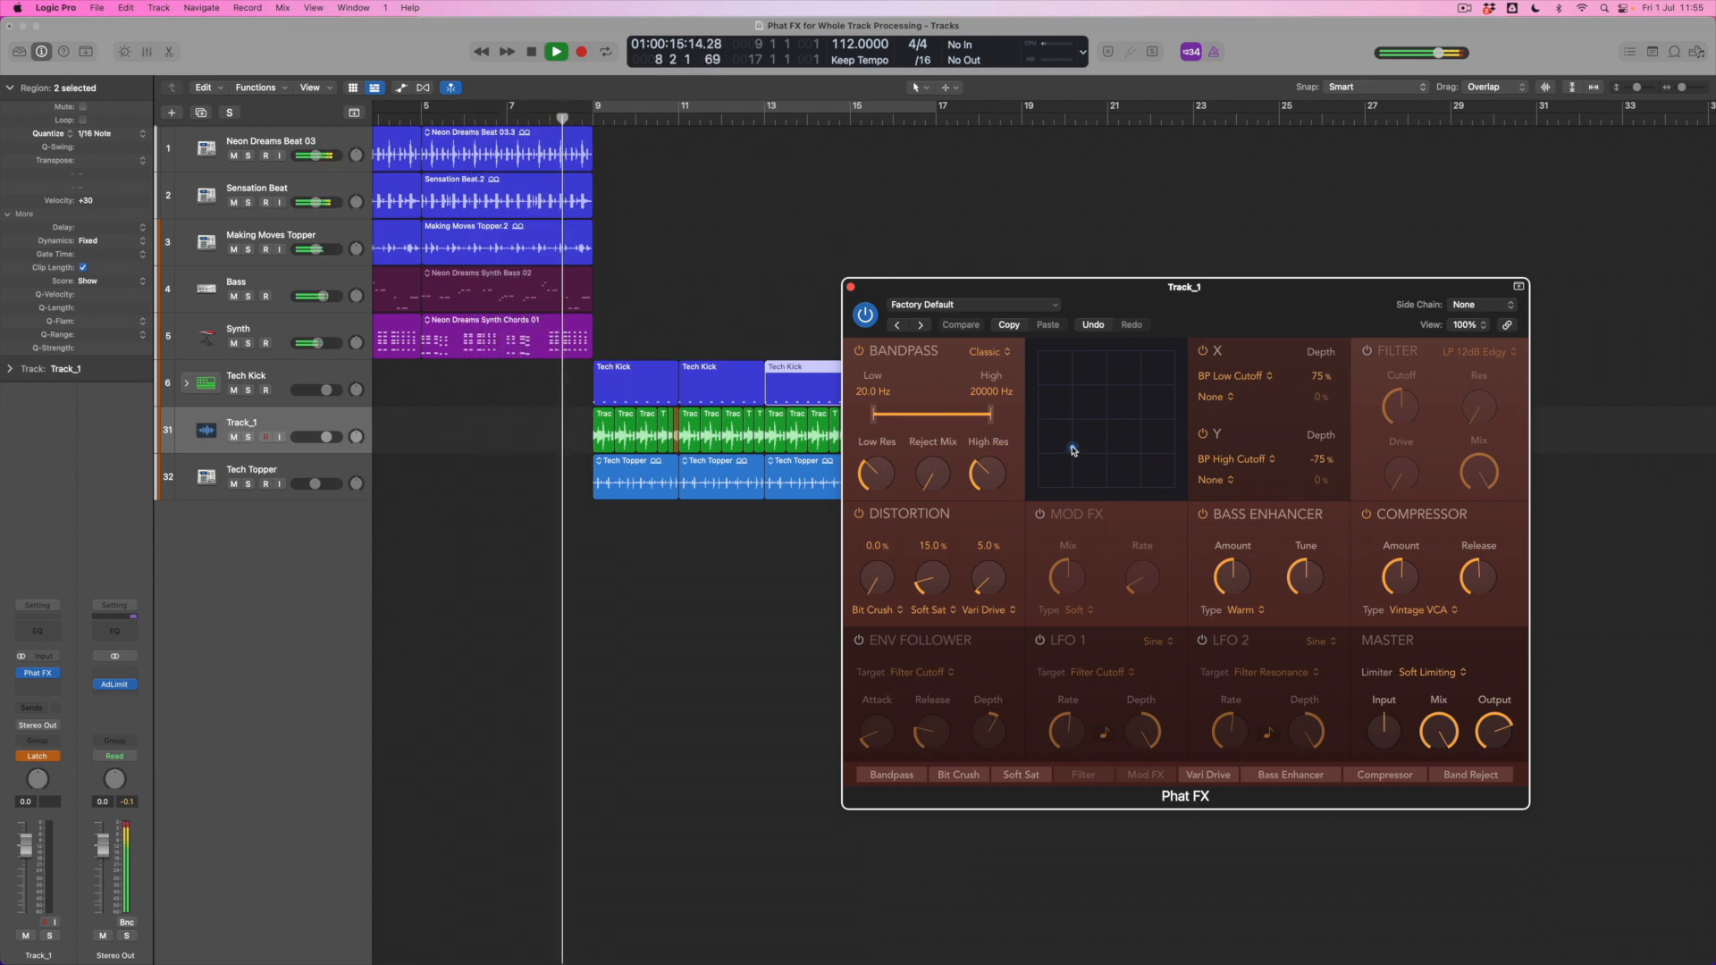
pyautogui.moveTo(1074, 450)
pyautogui.mouseDown()
pyautogui.moveTo(1127, 408)
pyautogui.moveTo(1102, 413)
pyautogui.moveTo(1122, 408)
pyautogui.moveTo(1107, 438)
pyautogui.moveTo(1124, 435)
pyautogui.moveTo(1128, 397)
pyautogui.moveTo(1065, 460)
pyautogui.mouseUp()
pyautogui.press('space')
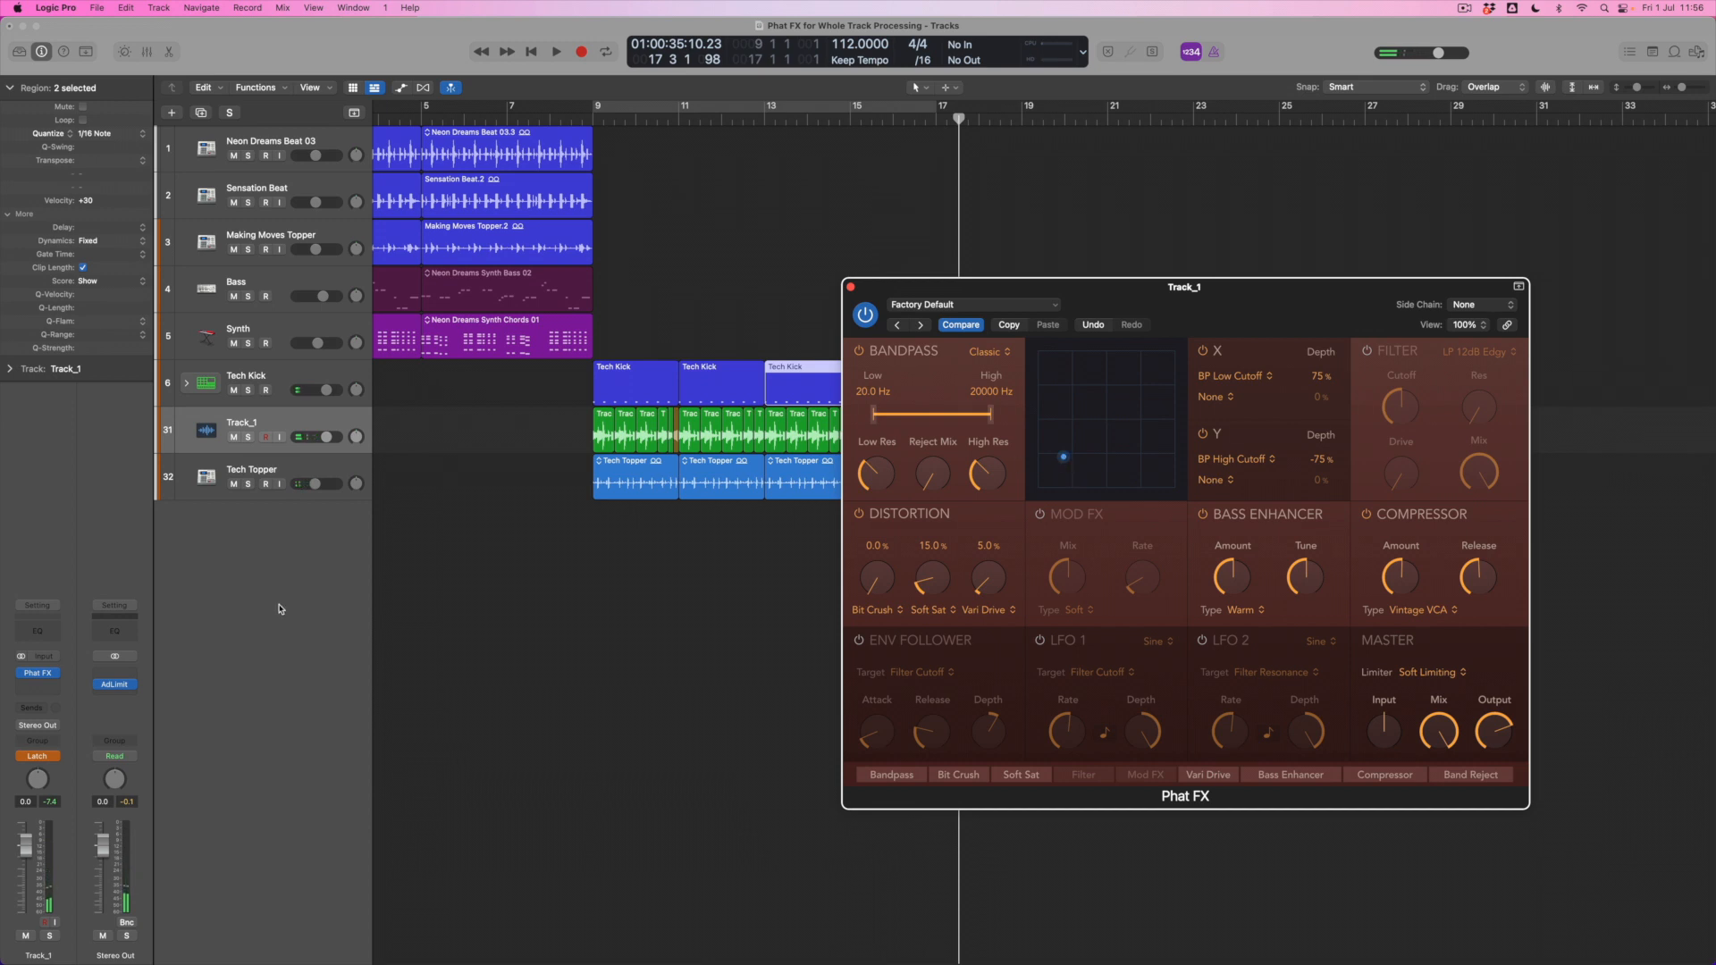
# Return Track_1's automation mode to Read and close the Phat FX window
pyautogui.click(37, 757)
pyautogui.click(79, 730)
pyautogui.click(851, 288)
# Copy the ten drum, bass and synth regions from bars 1 to 8 to bar 17
pyautogui.hscroll(-3, 498, 394)
pyautogui.moveTo(740, 338); pyautogui.dragTo(380, 125)
pyautogui.moveTo(540, 161); pyautogui.dragTo(1104, 157)
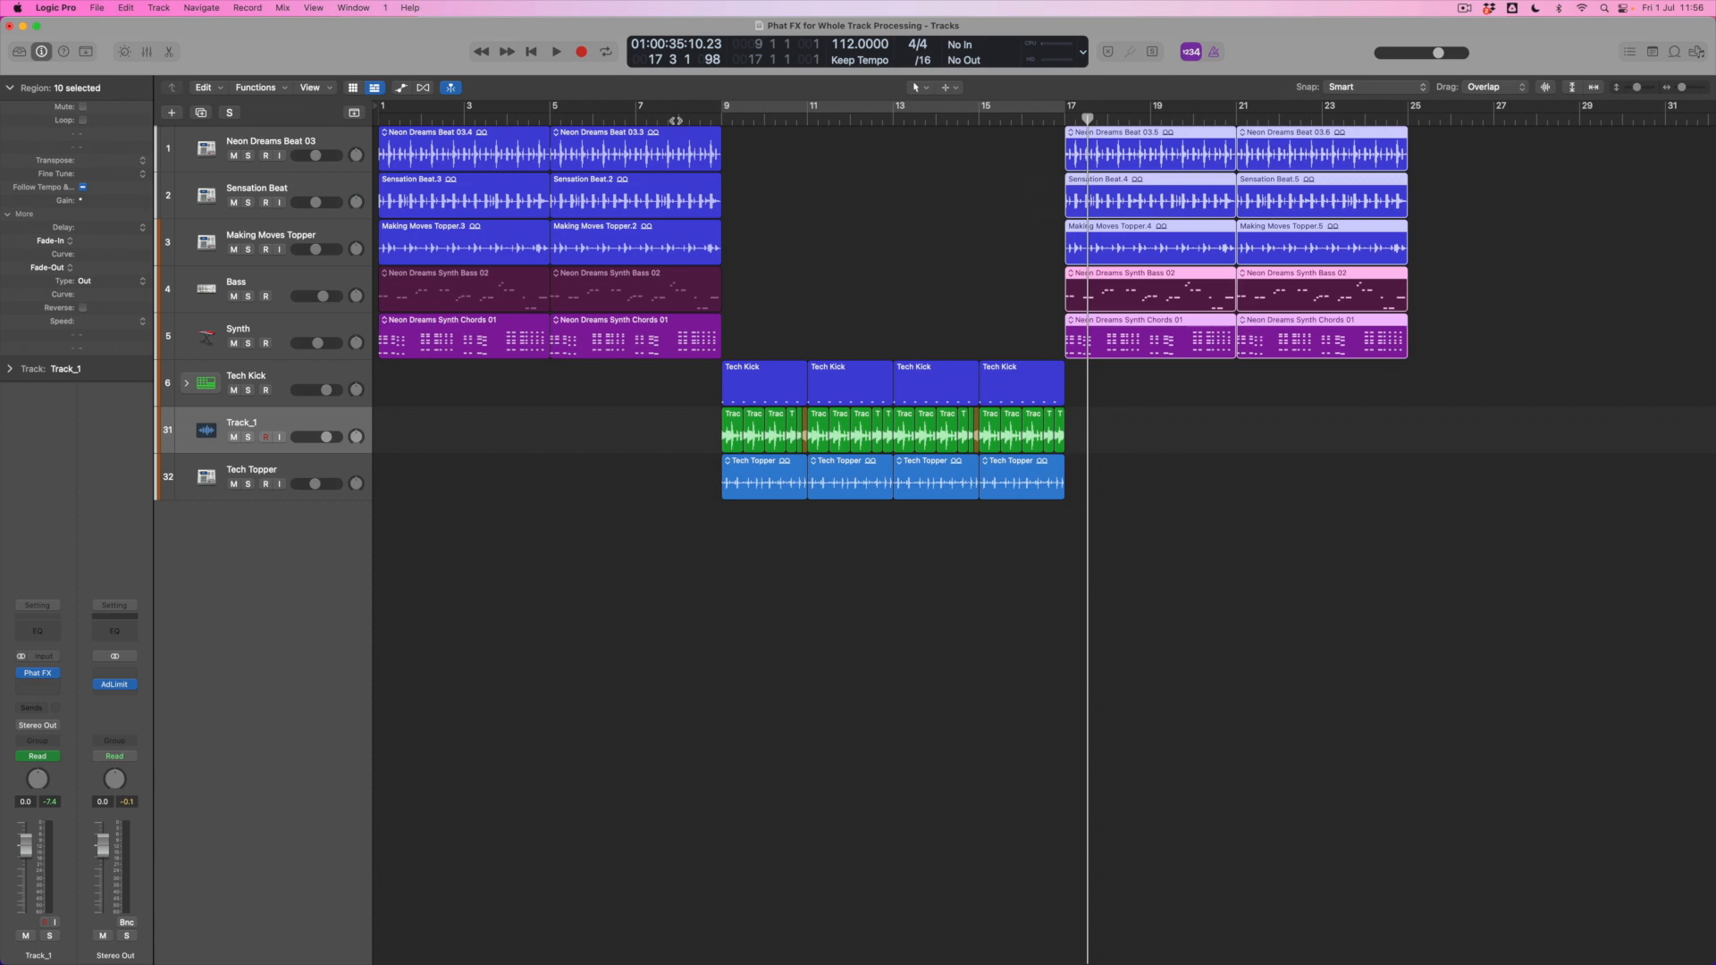
# Play from just before bar 9 while examining Track_1's recorded X bandpass low cutoff automation, and hide the automation display
pyautogui.doubleClick(698, 117)
pyautogui.click(329, 417)
pyautogui.press('a')
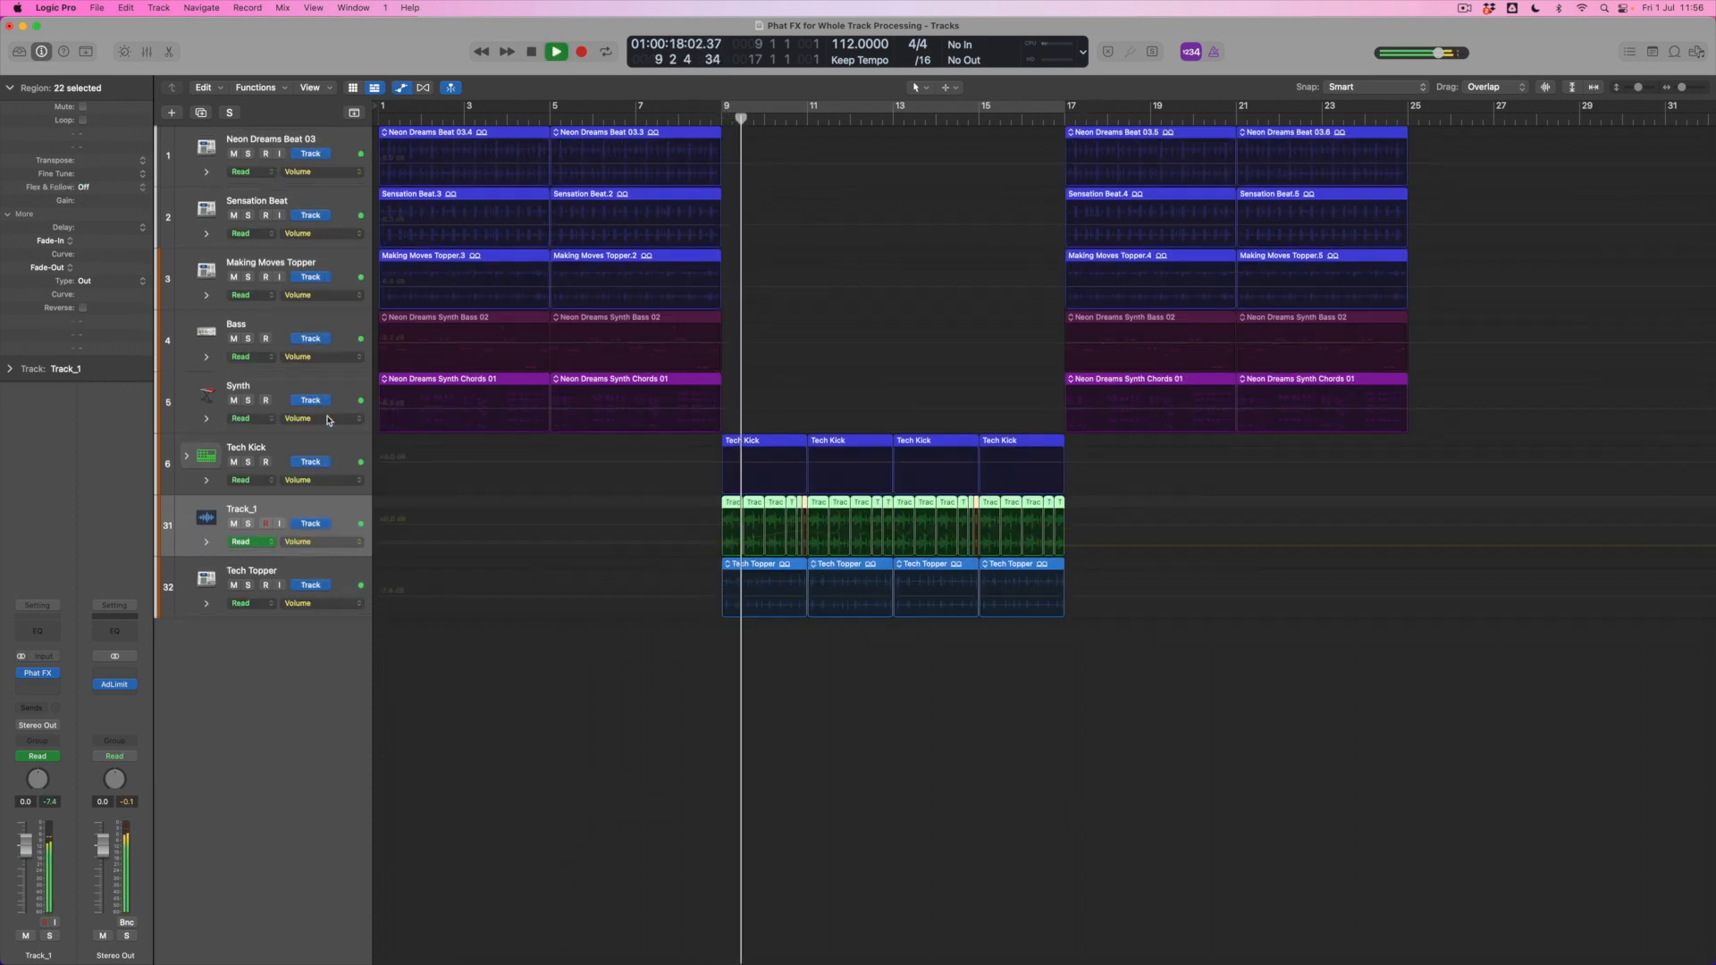
pyautogui.click(322, 542)
pyautogui.click(415, 696)
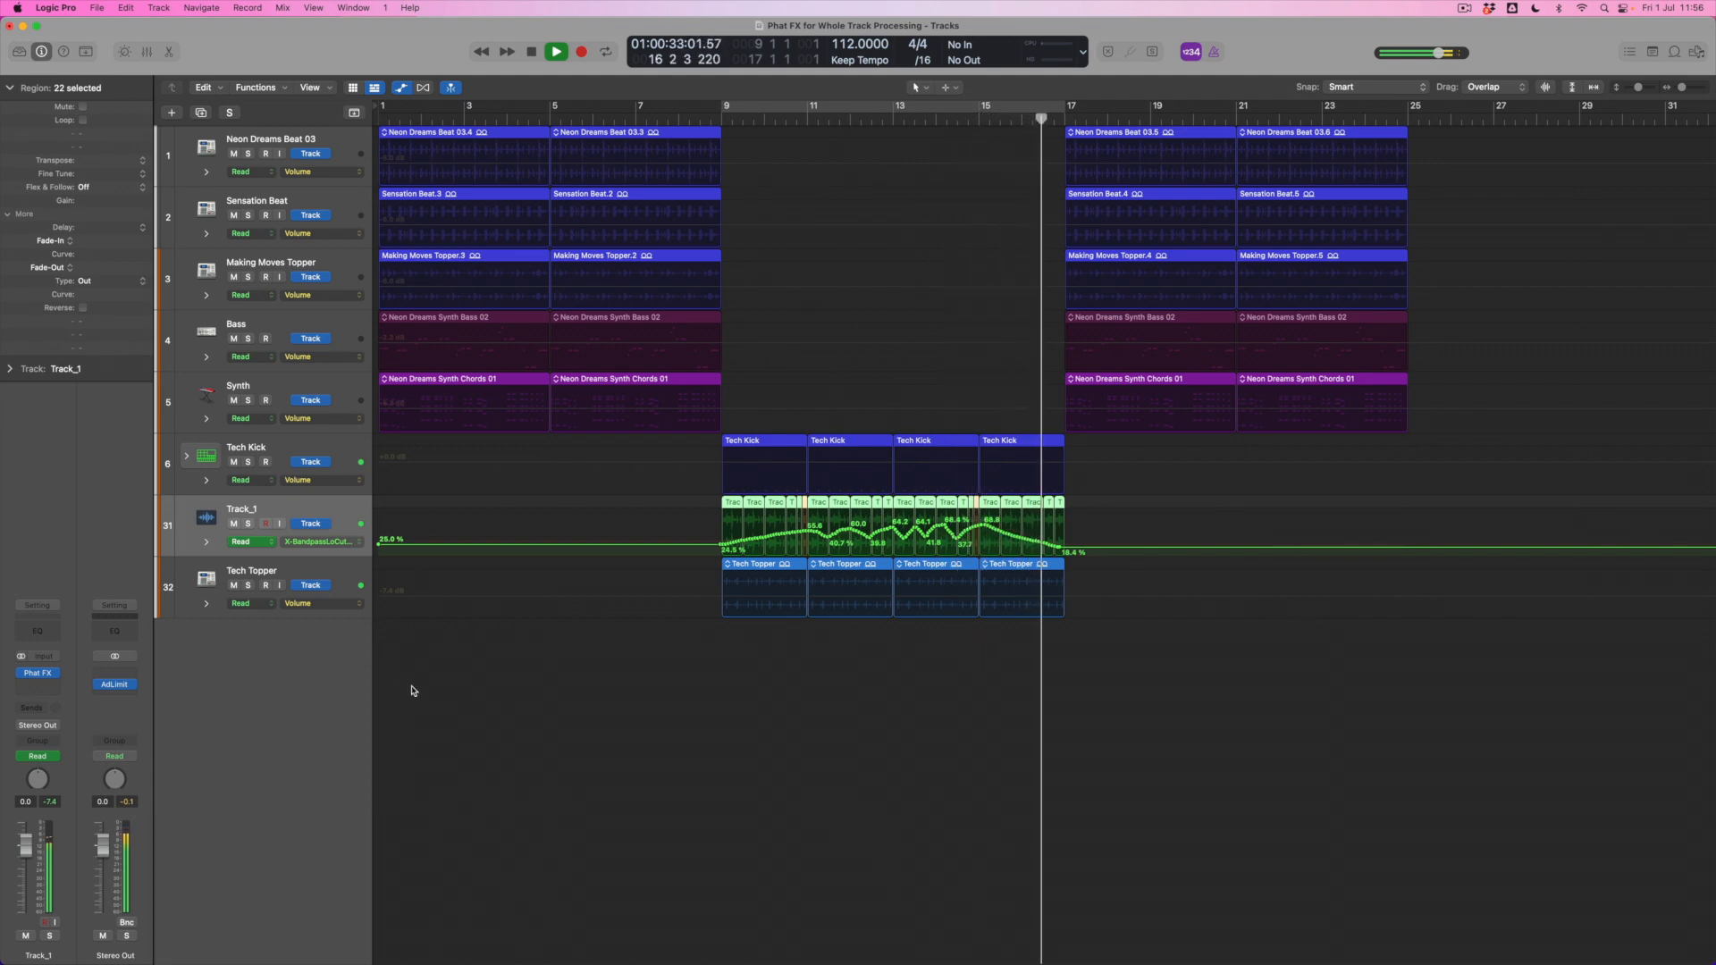
pyautogui.press('a')
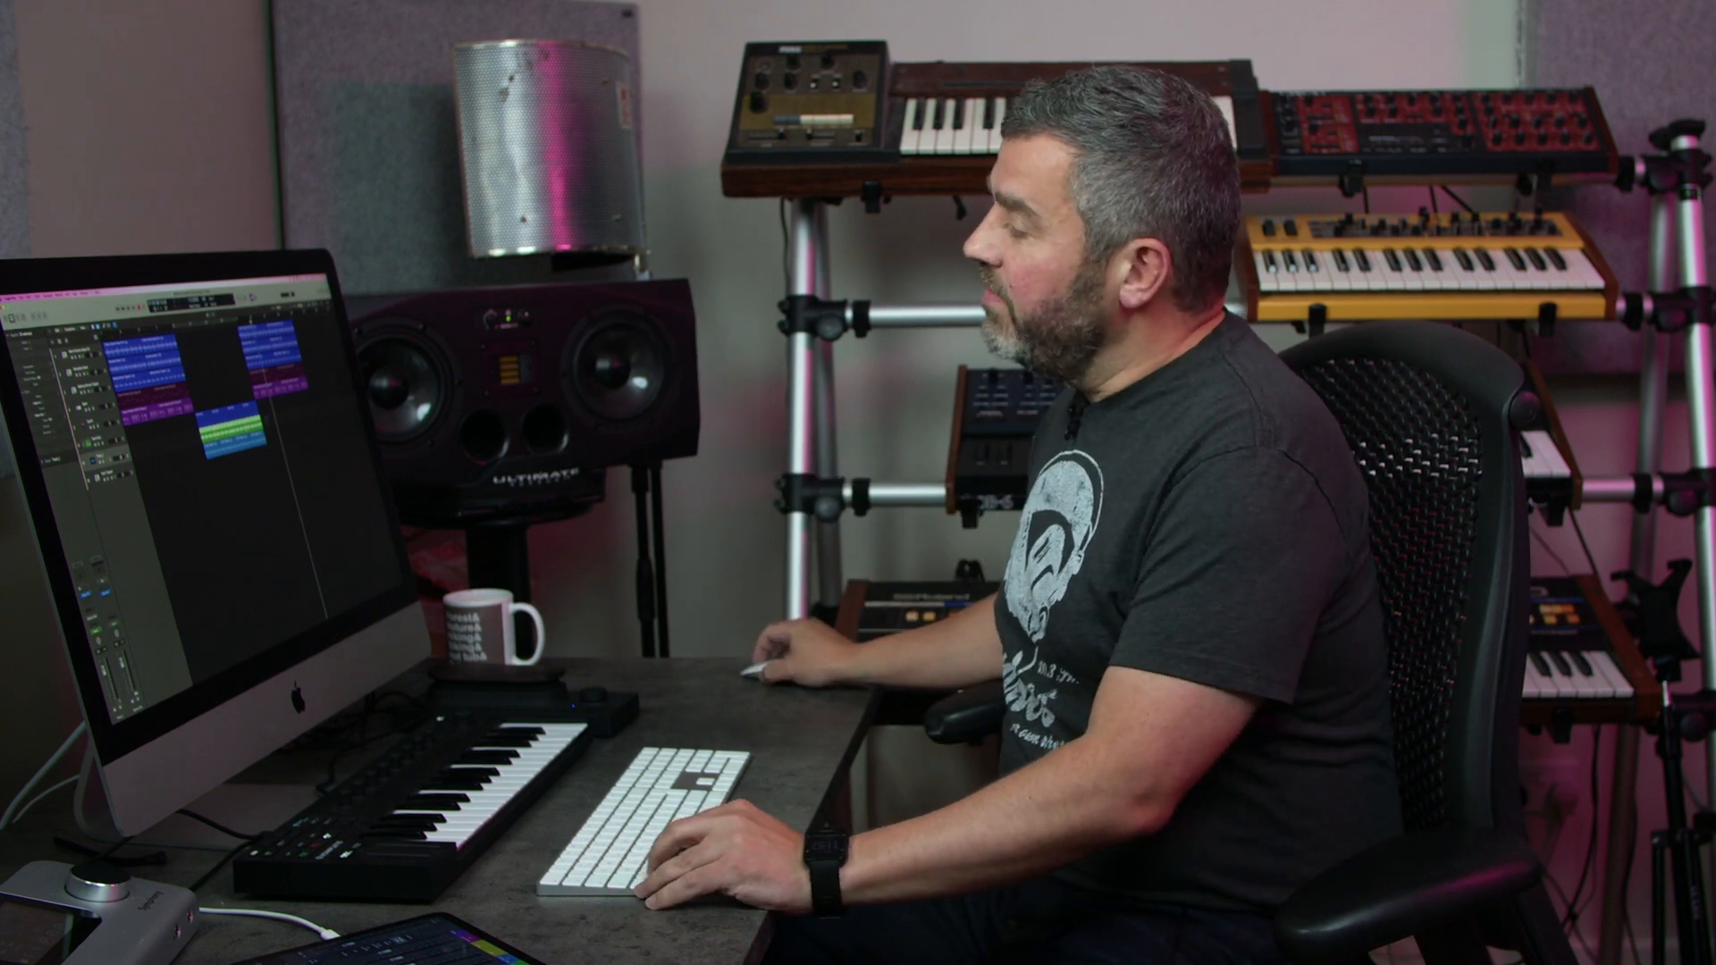
# Copy the Tech Kick and Tech Topper regions from bars 9 to 16 to bar 17
pyautogui.click(992, 362)
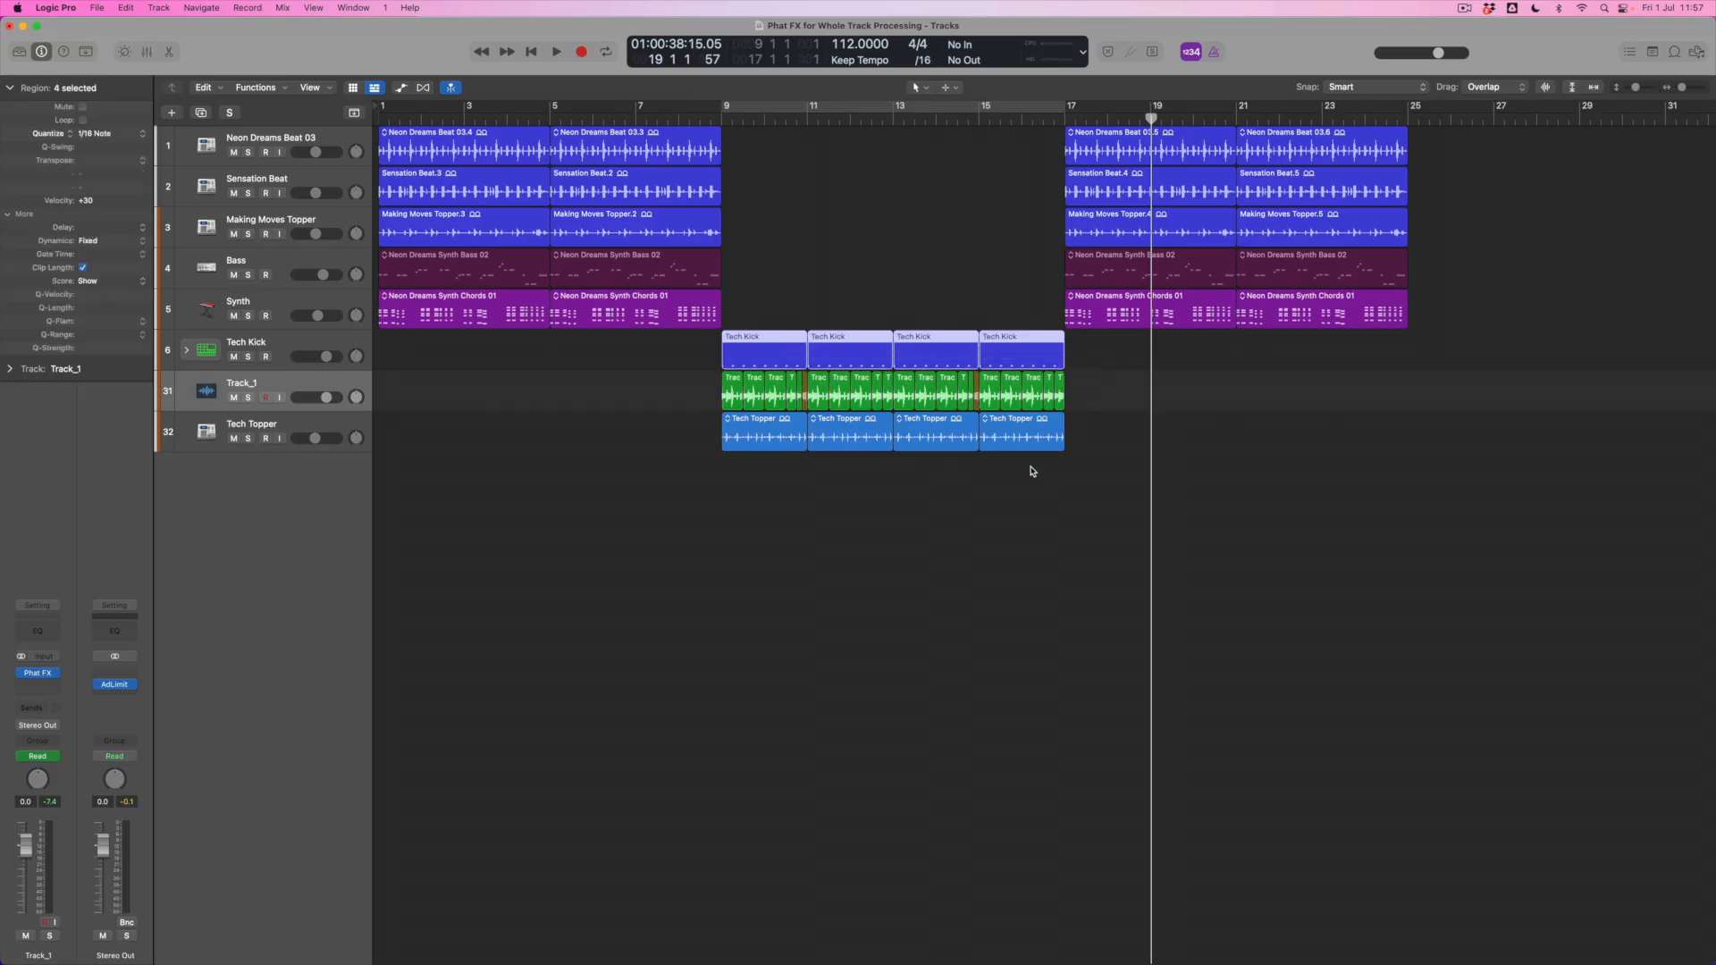
pyautogui.moveTo(1068, 485); pyautogui.dragTo(729, 429)
pyautogui.moveTo(772, 341); pyautogui.dragTo(1117, 360)
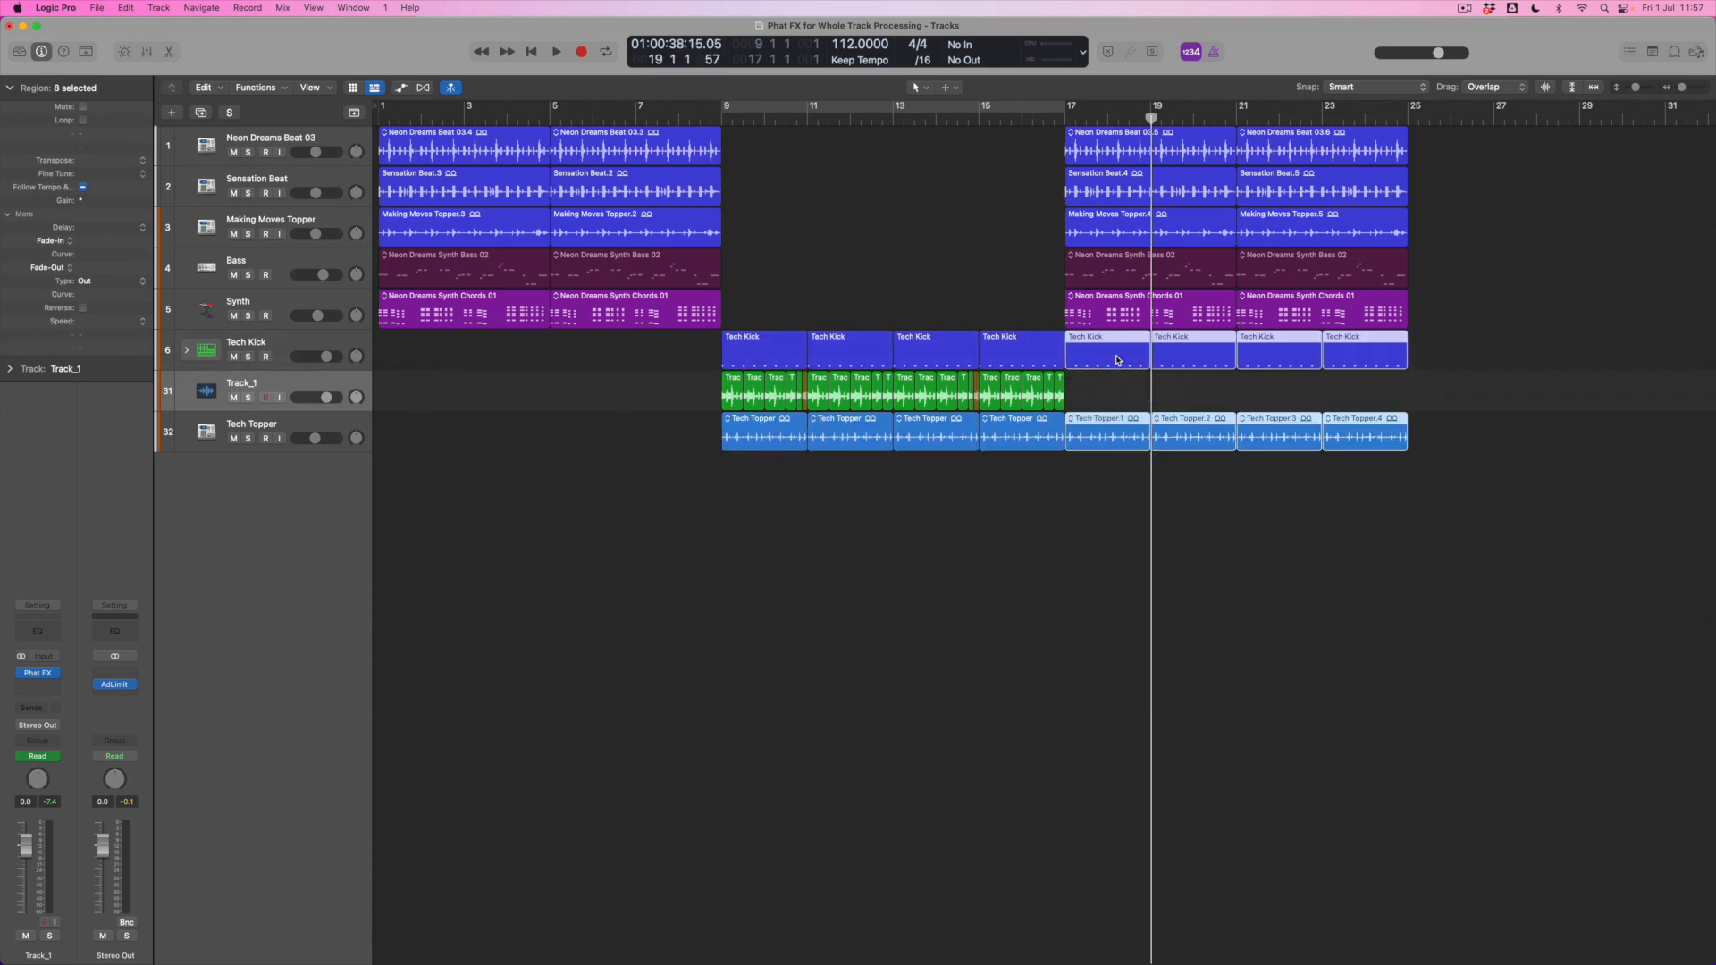